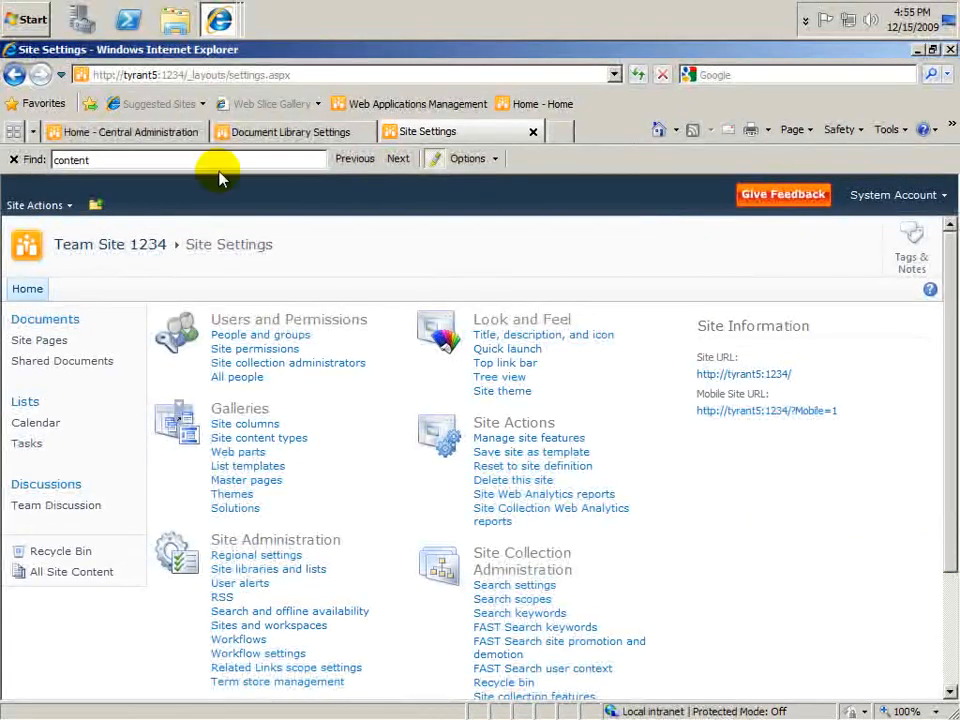
Step: Review the open Central Administration, Document Library Settings and Site Settings pages and compare their site addresses
{"action": "left_click", "coordinate": [145, 143]}
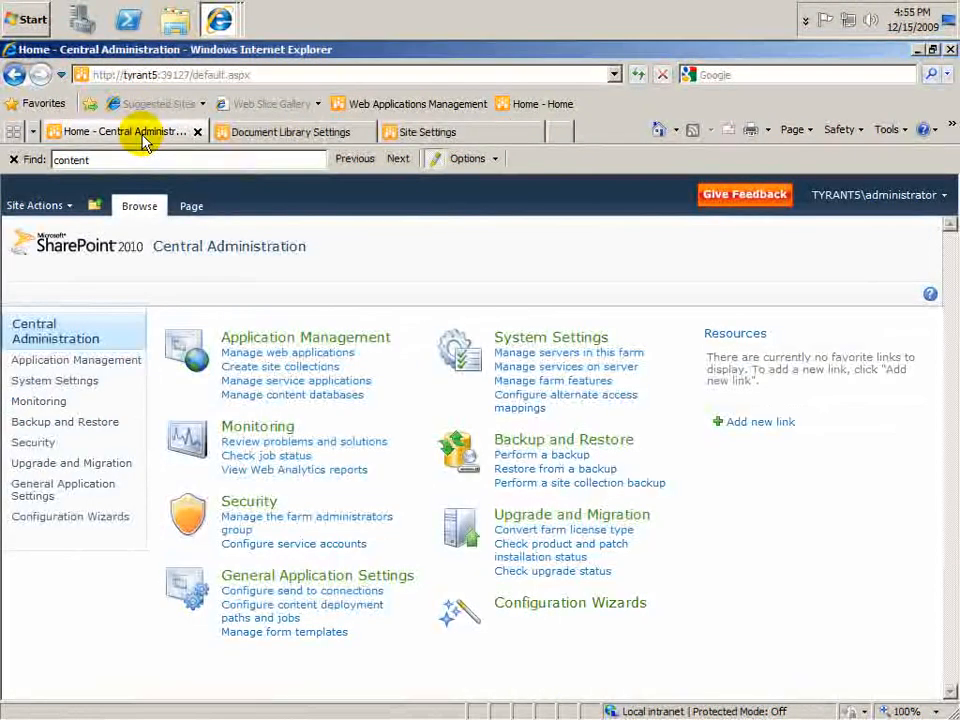
{"action": "left_click", "coordinate": [275, 140]}
{"action": "left_click", "coordinate": [131, 75]}
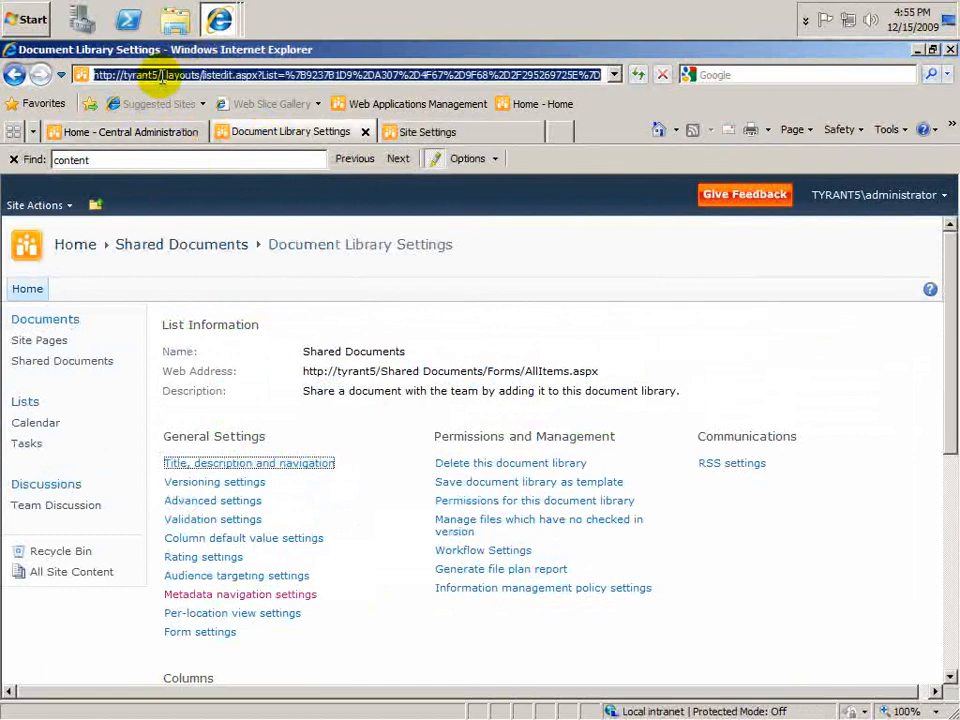
{"action": "left_click", "coordinate": [420, 131]}
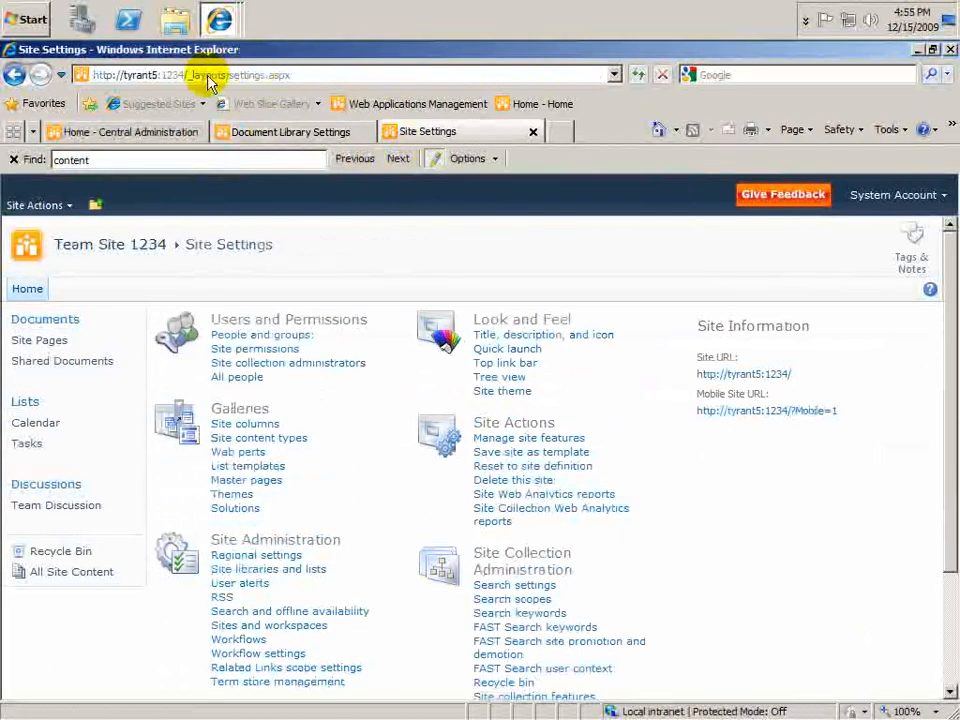
{"action": "left_click", "coordinate": [185, 74]}
{"action": "left_click", "coordinate": [165, 75]}
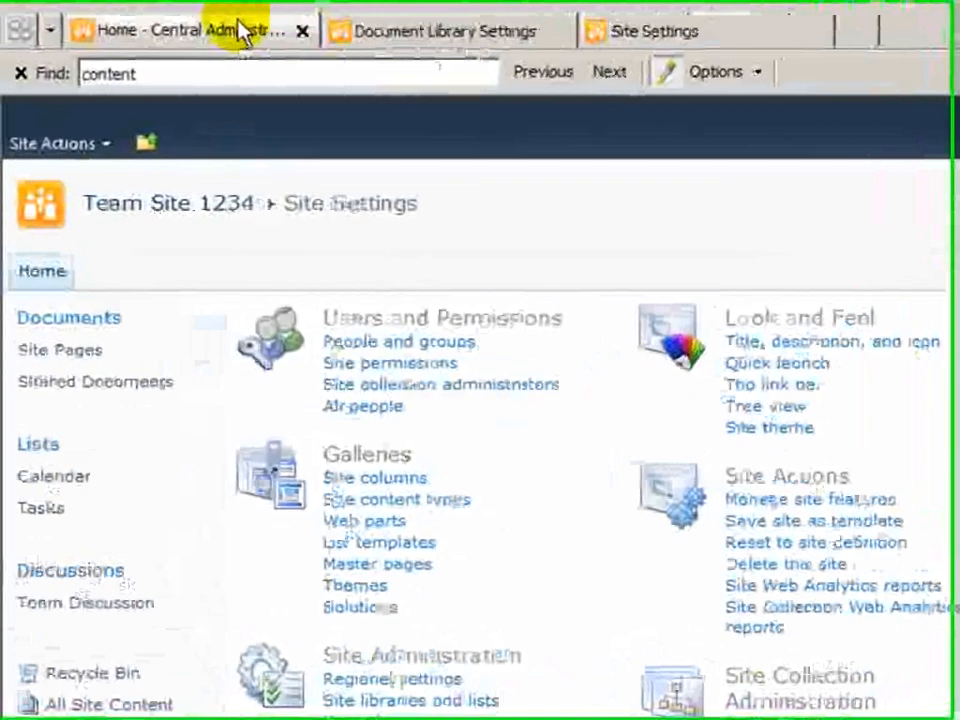
Step: Open Manage service applications under Central Administration's Application Management and look through the list of services
{"action": "left_click", "coordinate": [157, 131]}
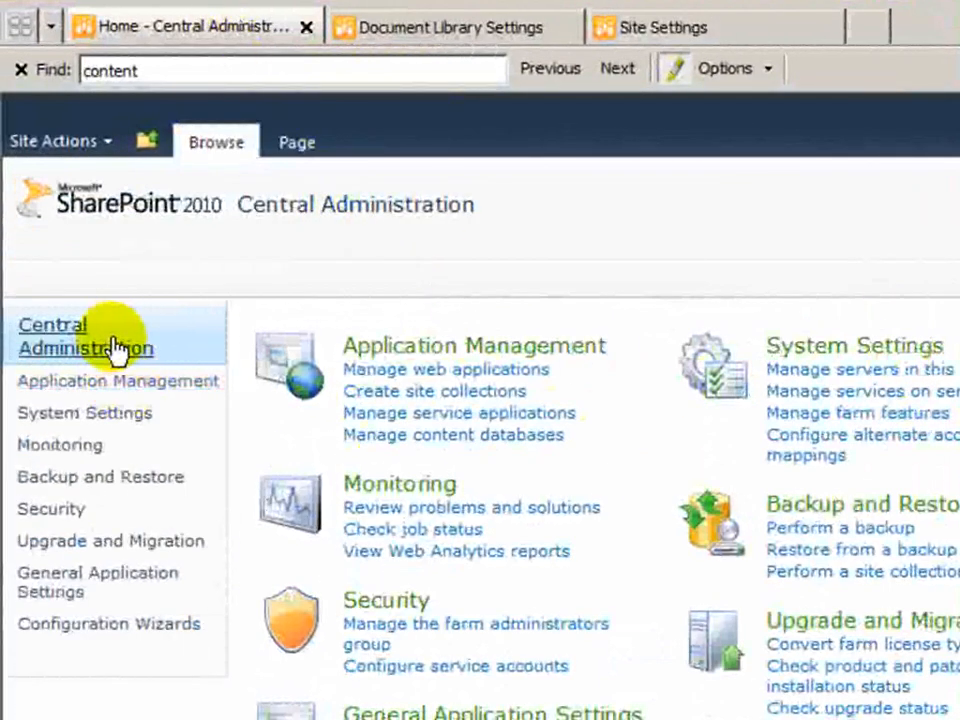
{"action": "left_click", "coordinate": [143, 392]}
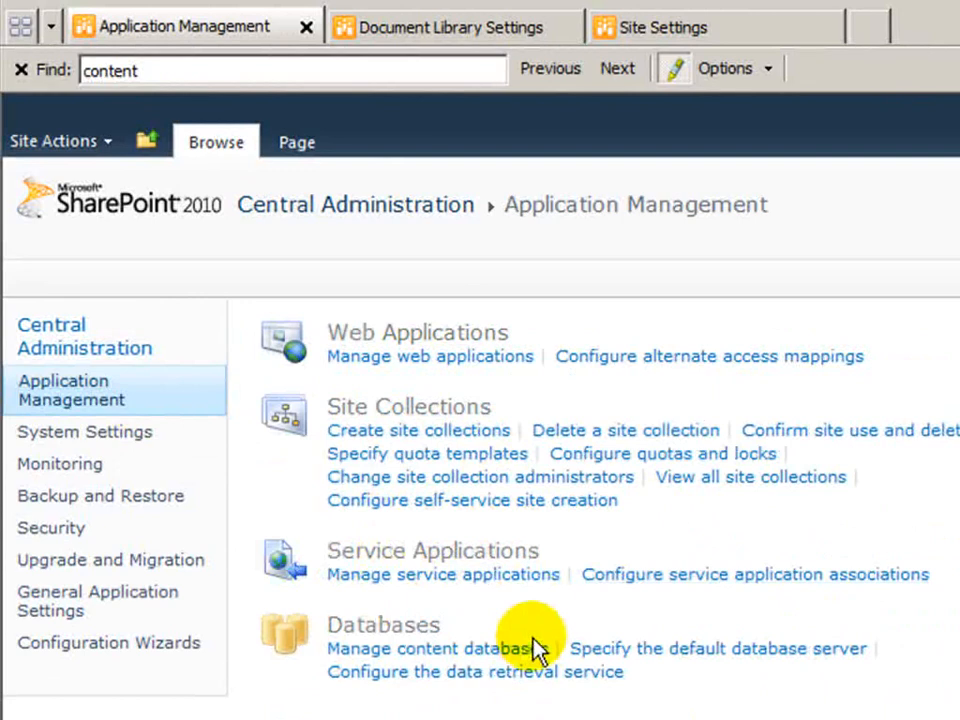
{"action": "left_click", "coordinate": [508, 576]}
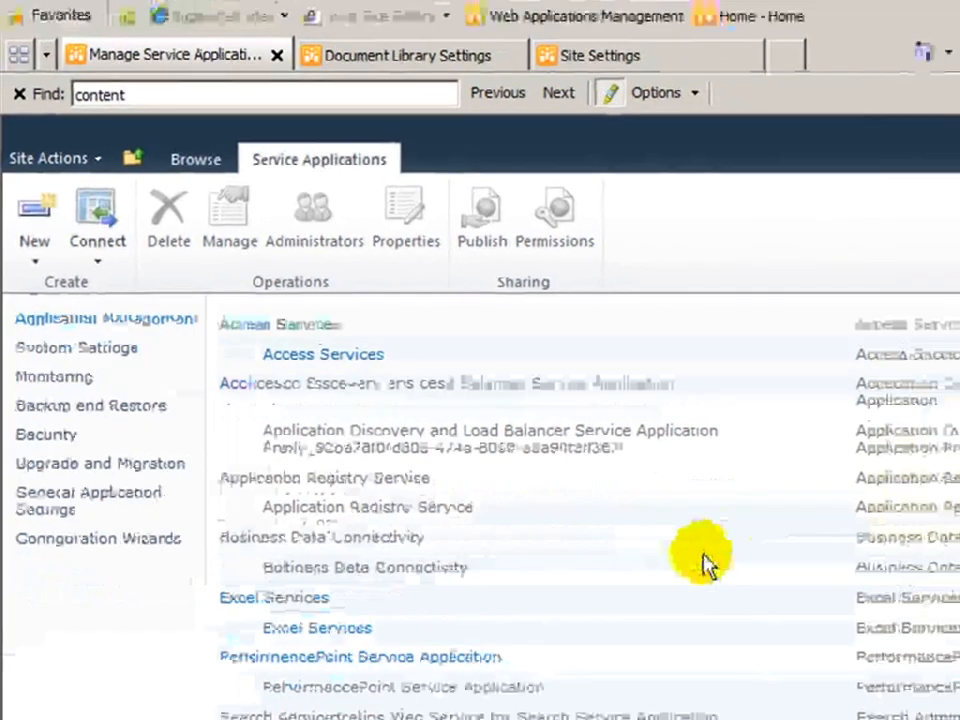
{"action": "scroll", "coordinate": [628, 598], "scroll_direction": "down", "scroll_amount": 5}
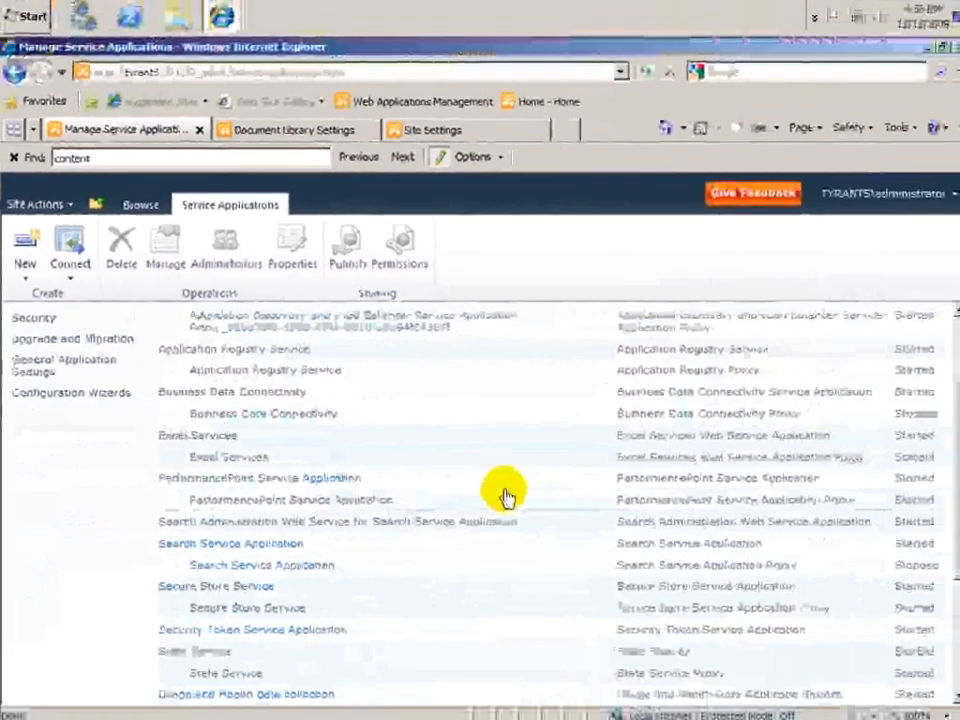
{"action": "scroll", "coordinate": [450, 489], "scroll_direction": "up", "scroll_amount": 5}
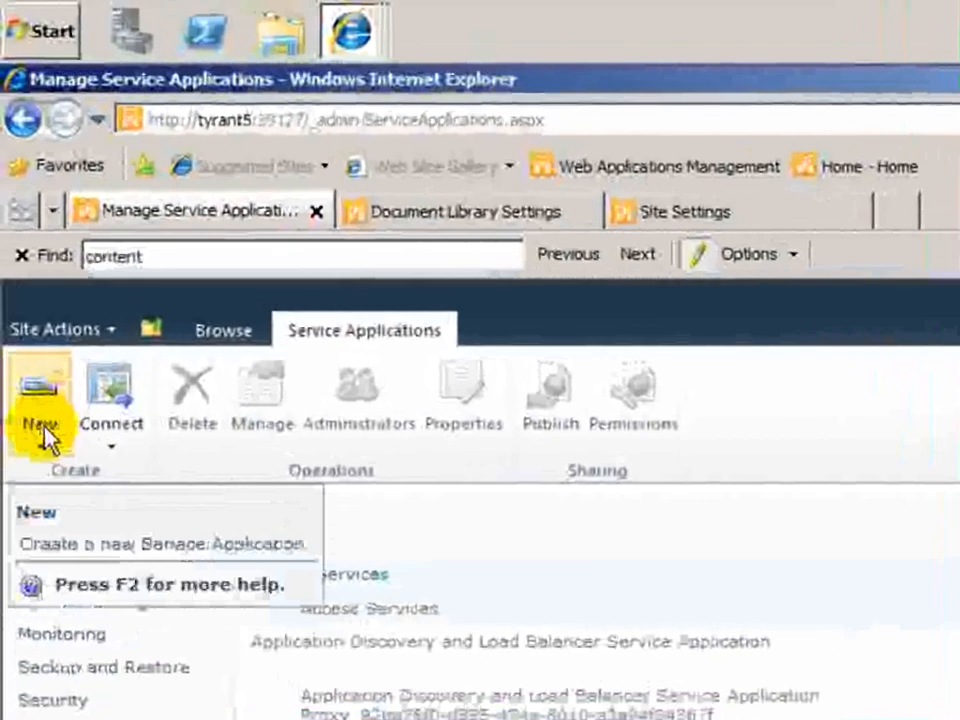
Step: Start a new Managed Metadata Service and name it GlobalManagedMetaData
{"action": "left_click", "coordinate": [40, 430]}
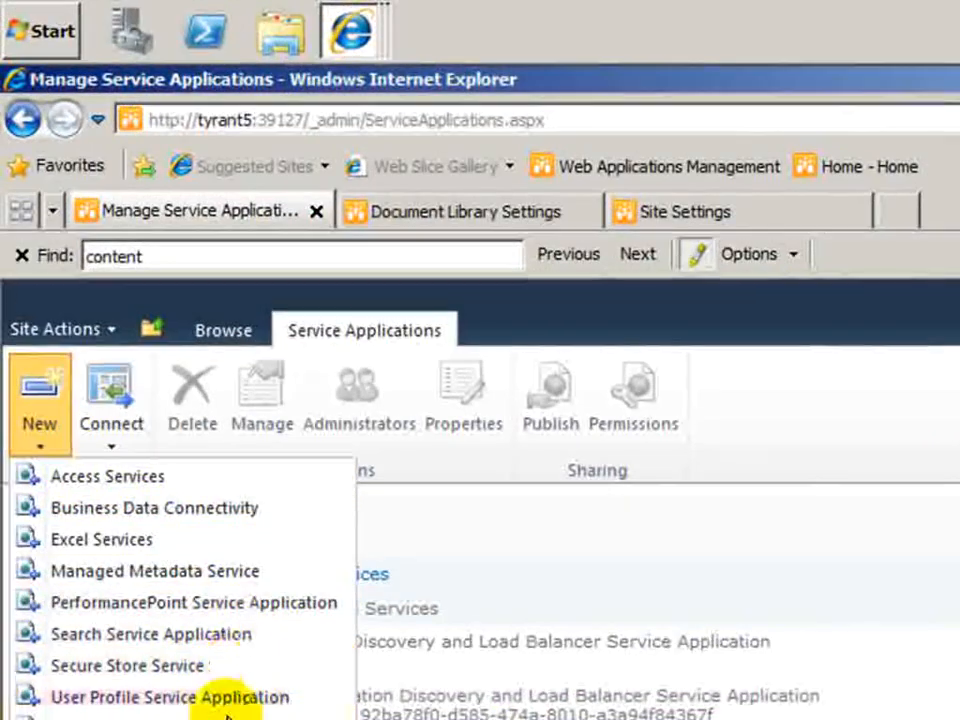
{"action": "left_click", "coordinate": [228, 578]}
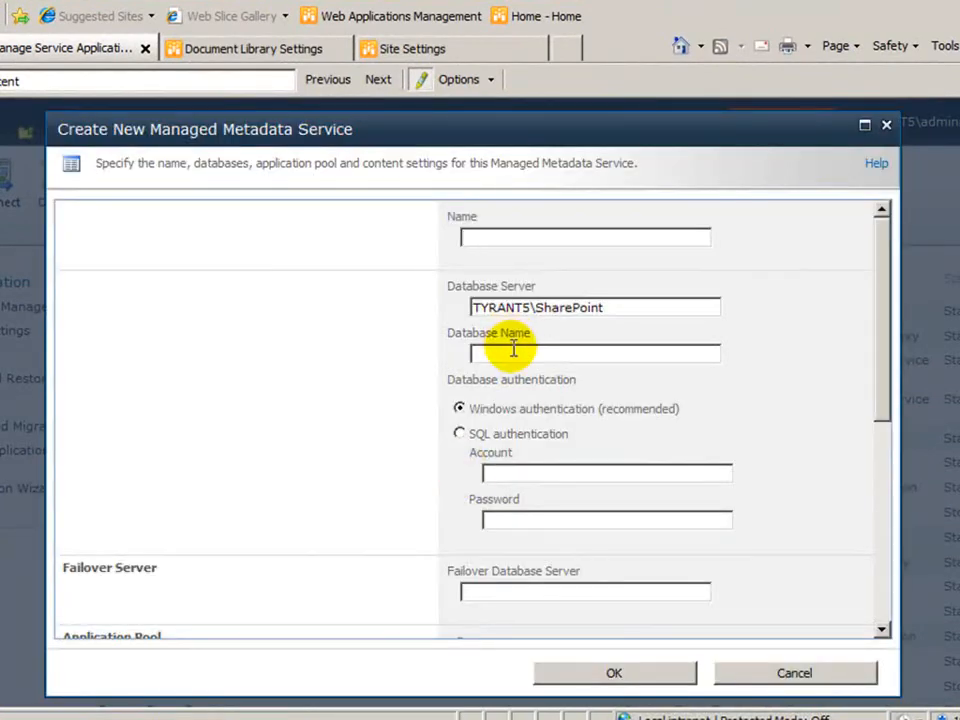
{"action": "type", "text": "Glo"}
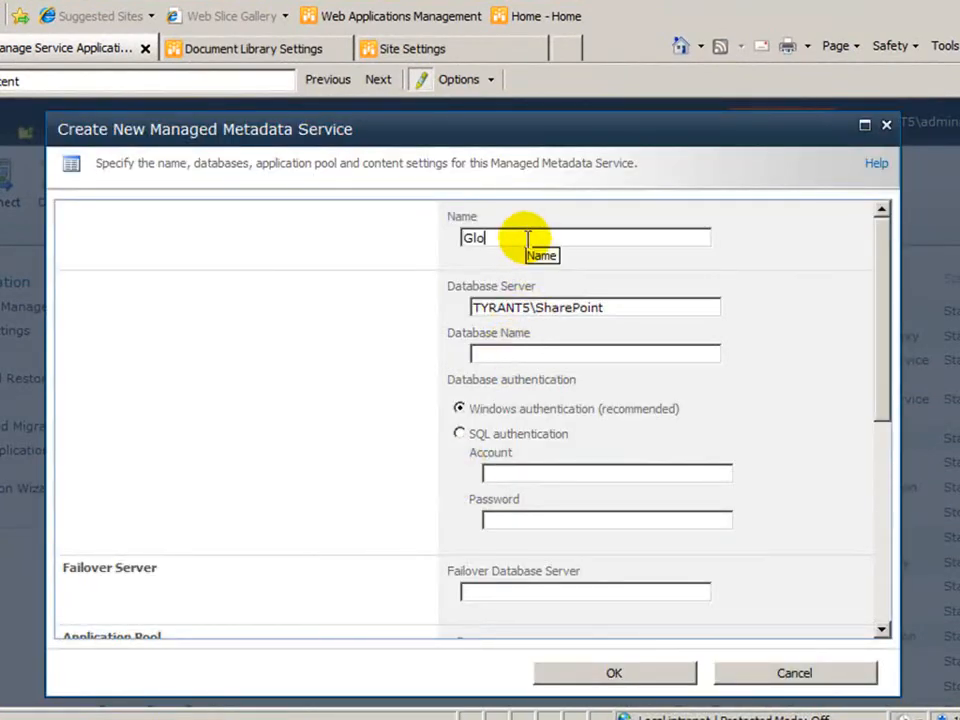
{"action": "type", "text": "balManagedMetaData"}
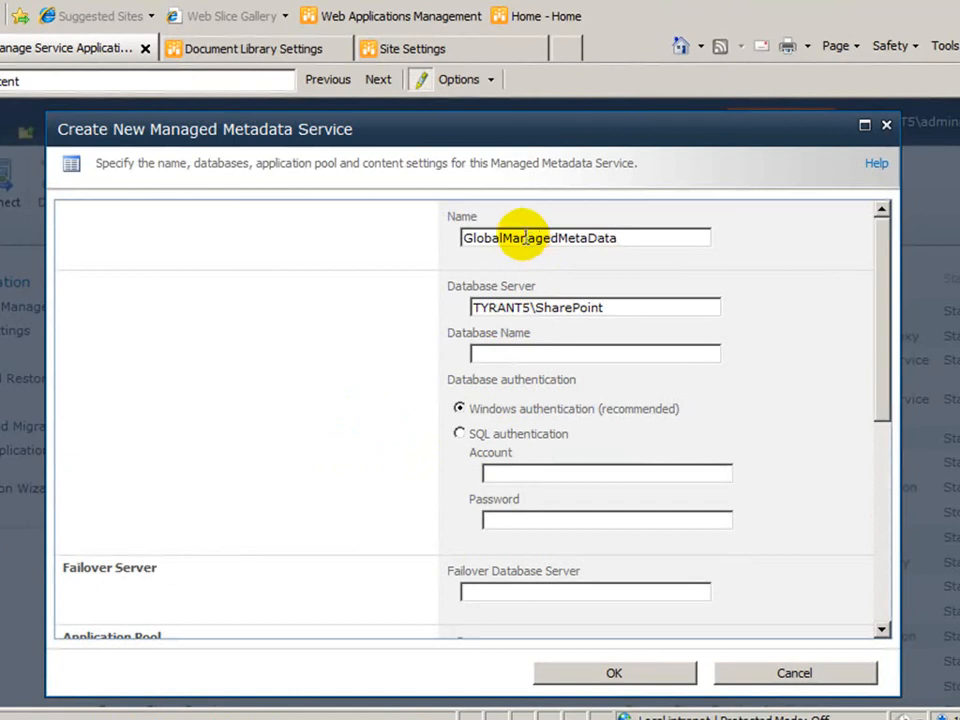
Step: Copy the service name GlobalManagedMetaData into the database name field
{"action": "left_click", "coordinate": [598, 353]}
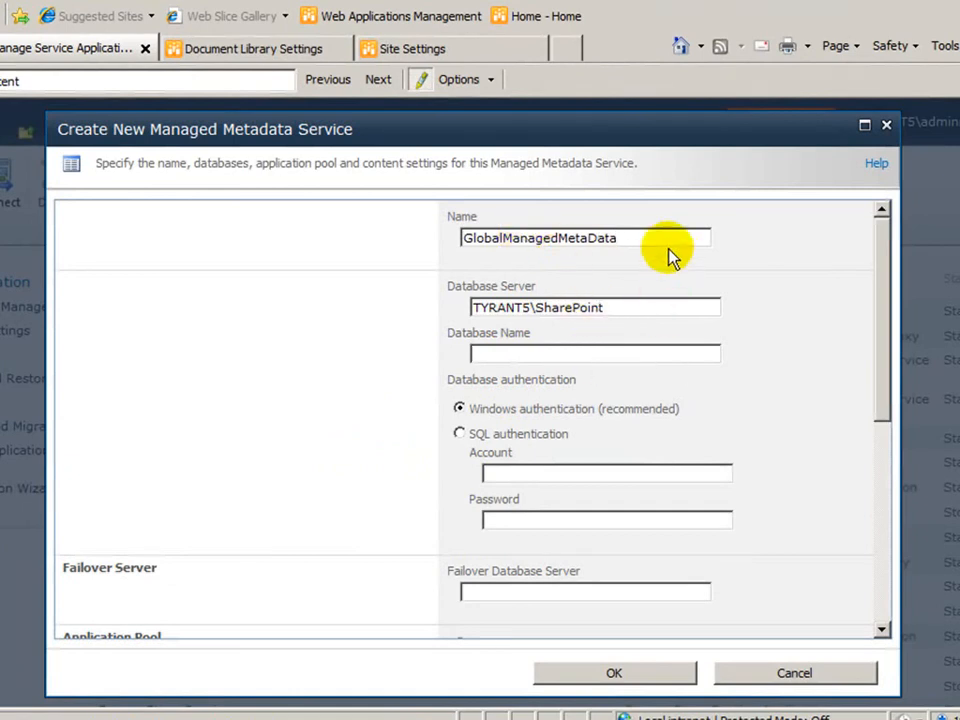
{"action": "left_click_drag", "start_coordinate": [636, 237], "coordinate": [435, 208]}
{"action": "key", "text": "ctrl+c"}
{"action": "left_click", "coordinate": [600, 355]}
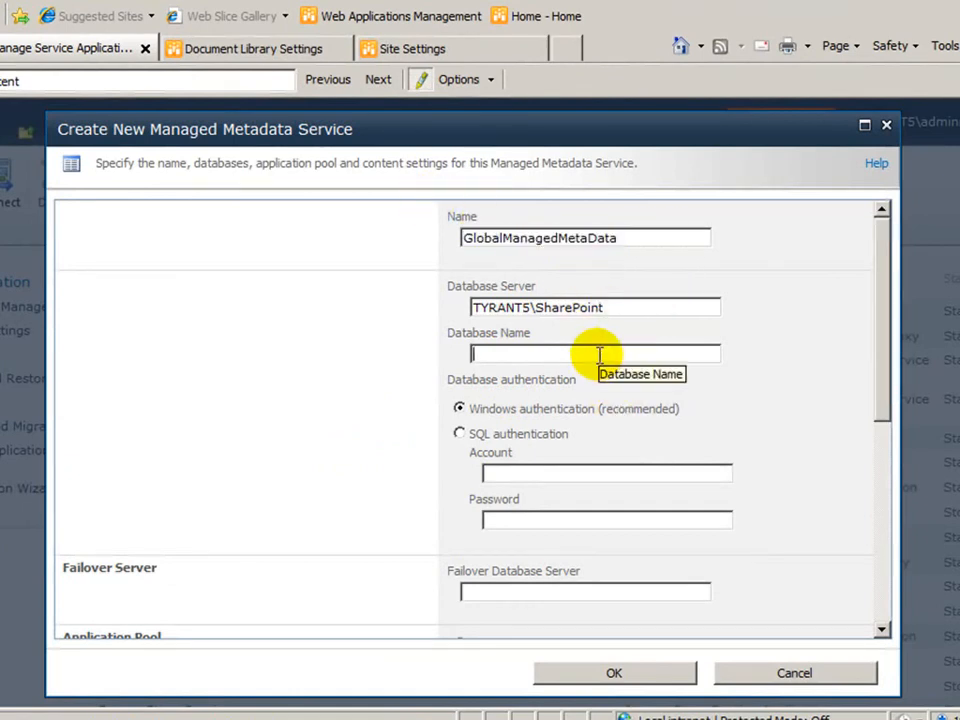
{"action": "key", "text": "ctrl+v"}
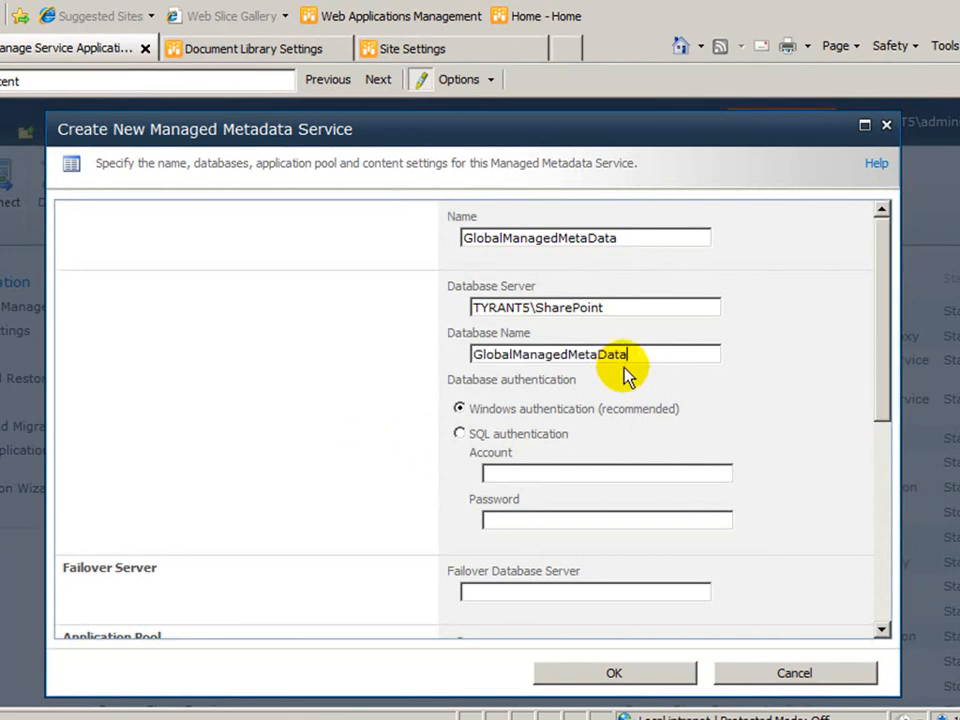
{"action": "left_click_drag", "start_coordinate": [649, 313], "coordinate": [489, 272]}
Step: Assign the existing application pool SharePoint Web Services Default to the new metadata service
{"action": "left_click_drag", "start_coordinate": [879, 347], "coordinate": [842, 439]}
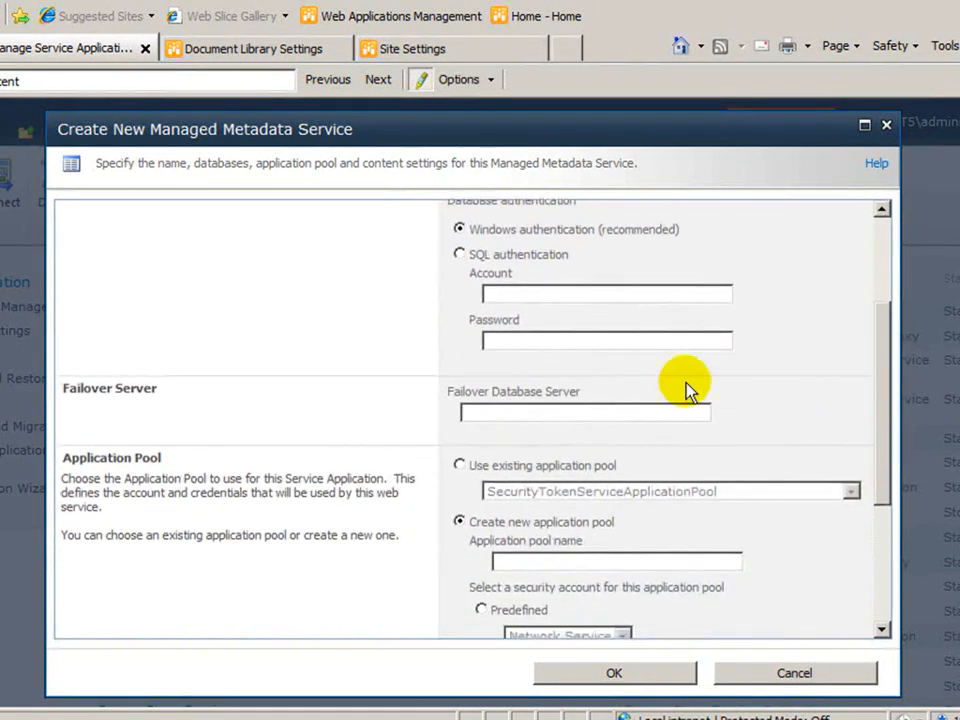
{"action": "left_click", "coordinate": [652, 414]}
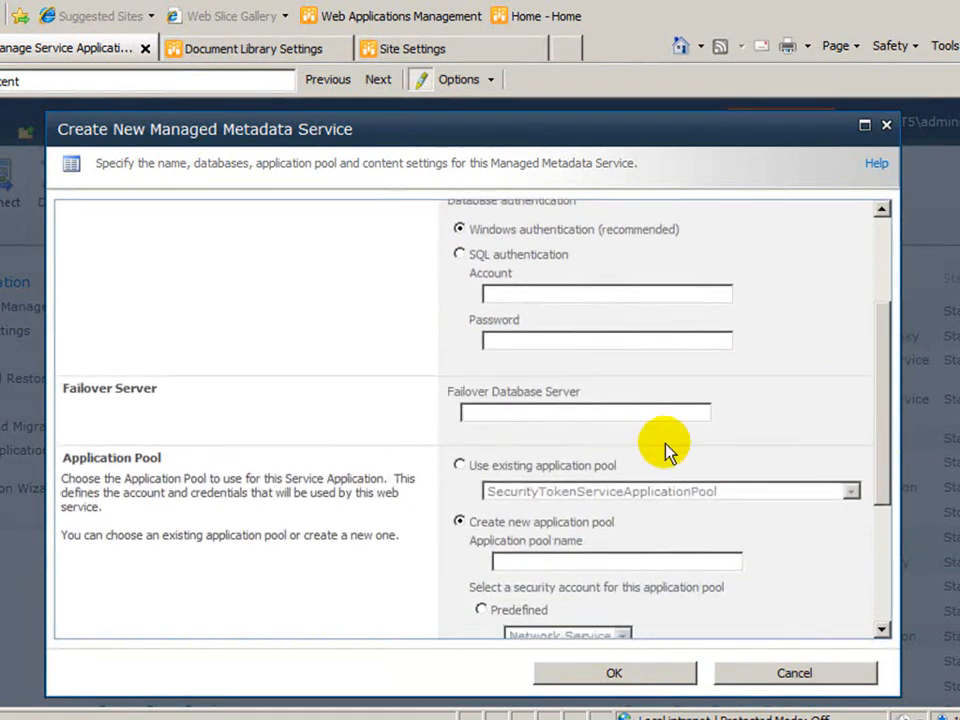
{"action": "left_click_drag", "start_coordinate": [883, 461], "coordinate": [872, 550]}
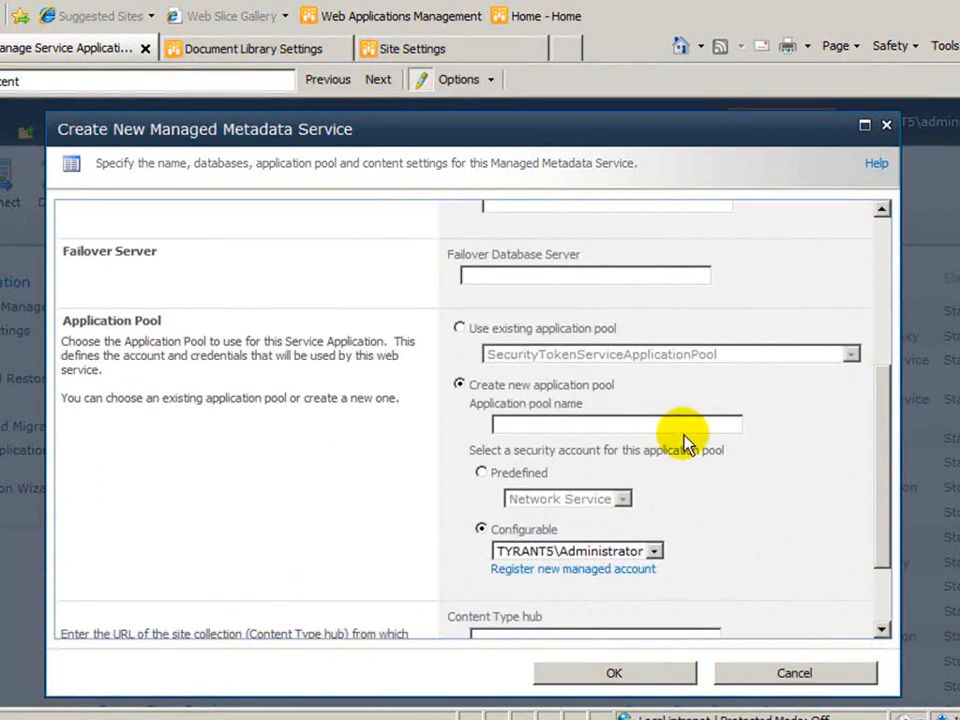
{"action": "left_click", "coordinate": [459, 328]}
{"action": "left_click", "coordinate": [521, 357]}
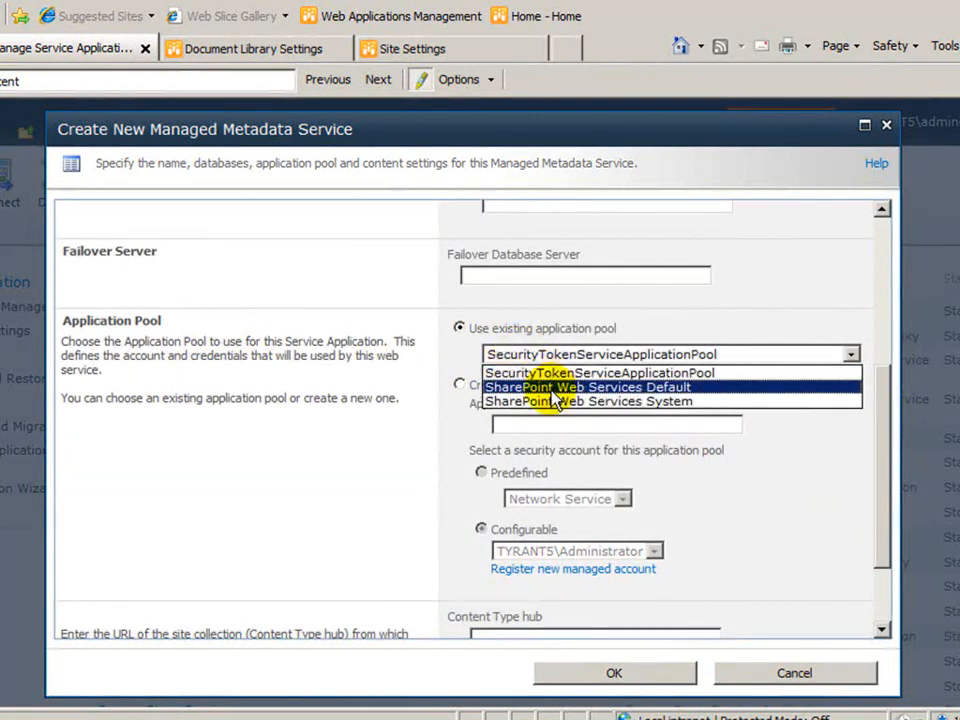
{"action": "left_click", "coordinate": [553, 389]}
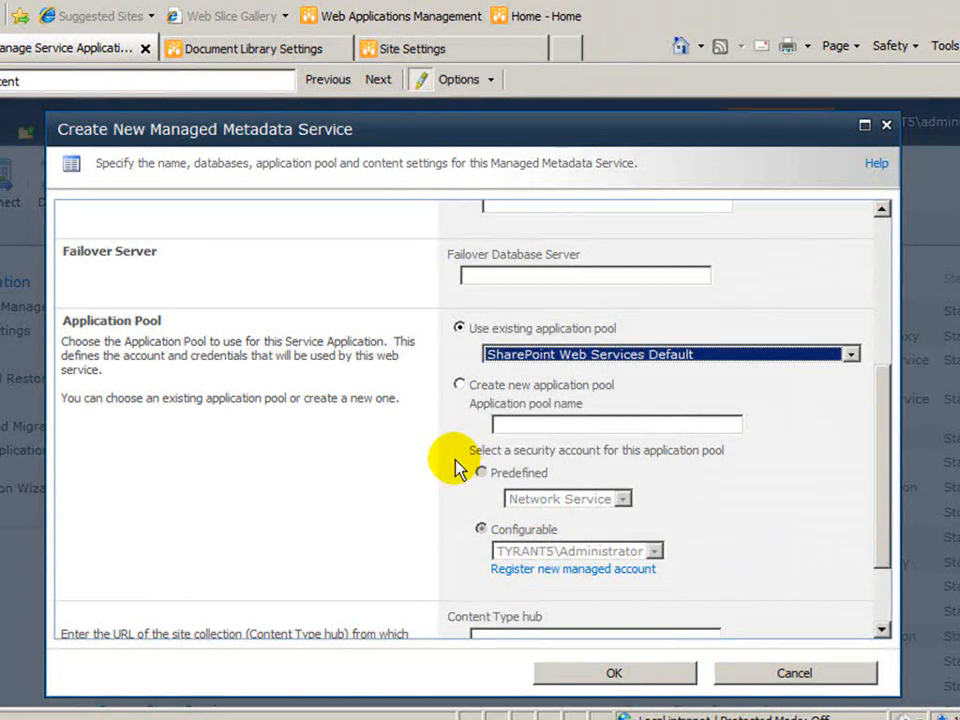
{"action": "left_click_drag", "start_coordinate": [880, 443], "coordinate": [870, 534]}
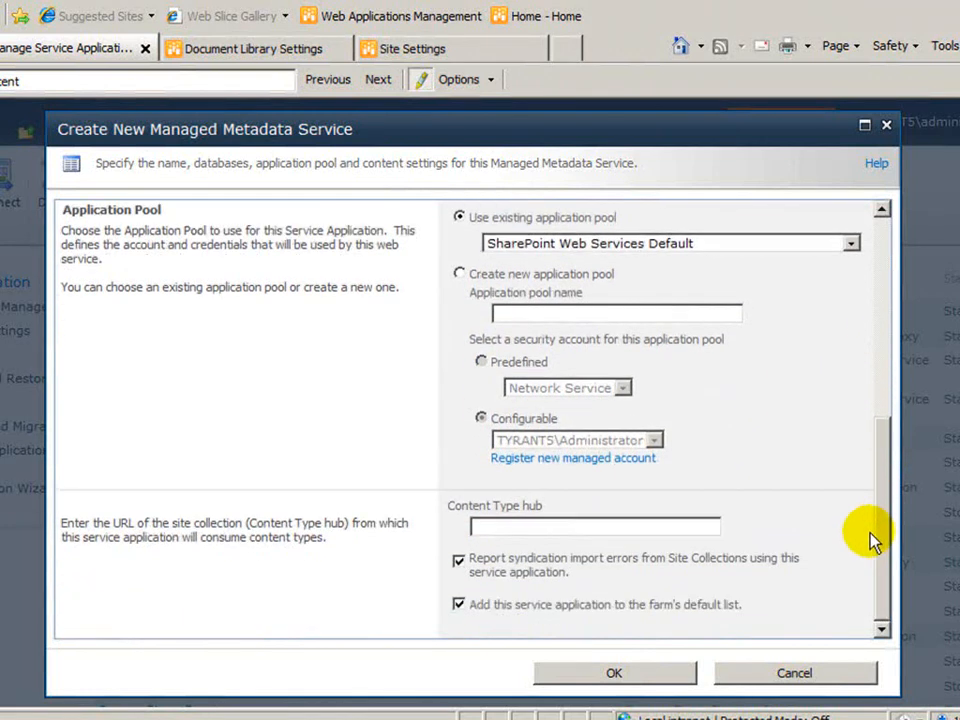
{"action": "left_click", "coordinate": [527, 521]}
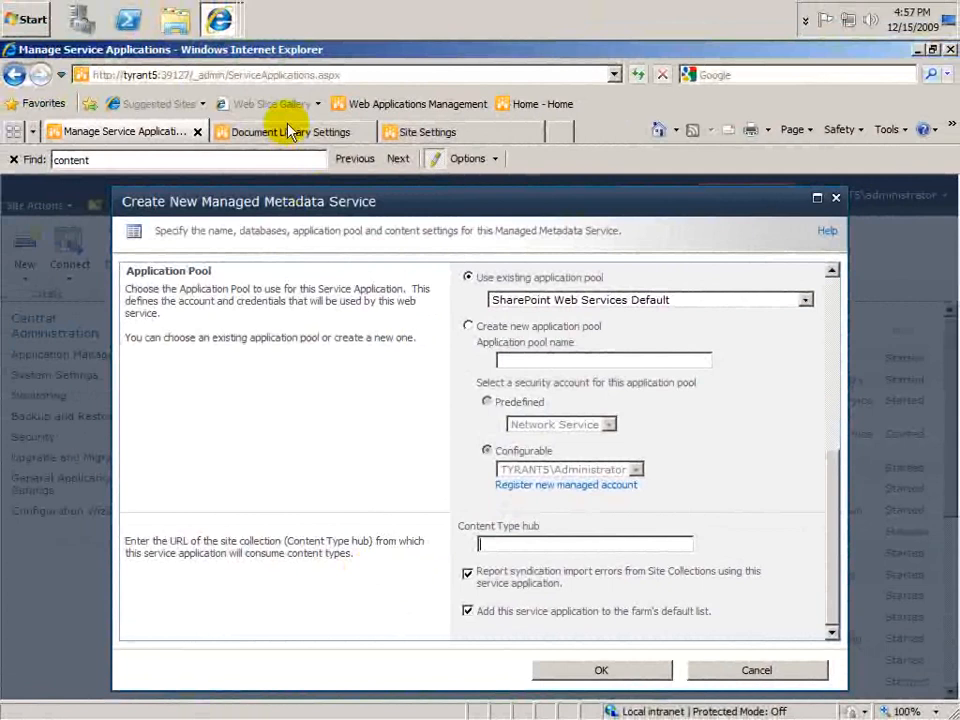
{"action": "left_click", "coordinate": [245, 54]}
{"action": "left_click", "coordinate": [176, 74]}
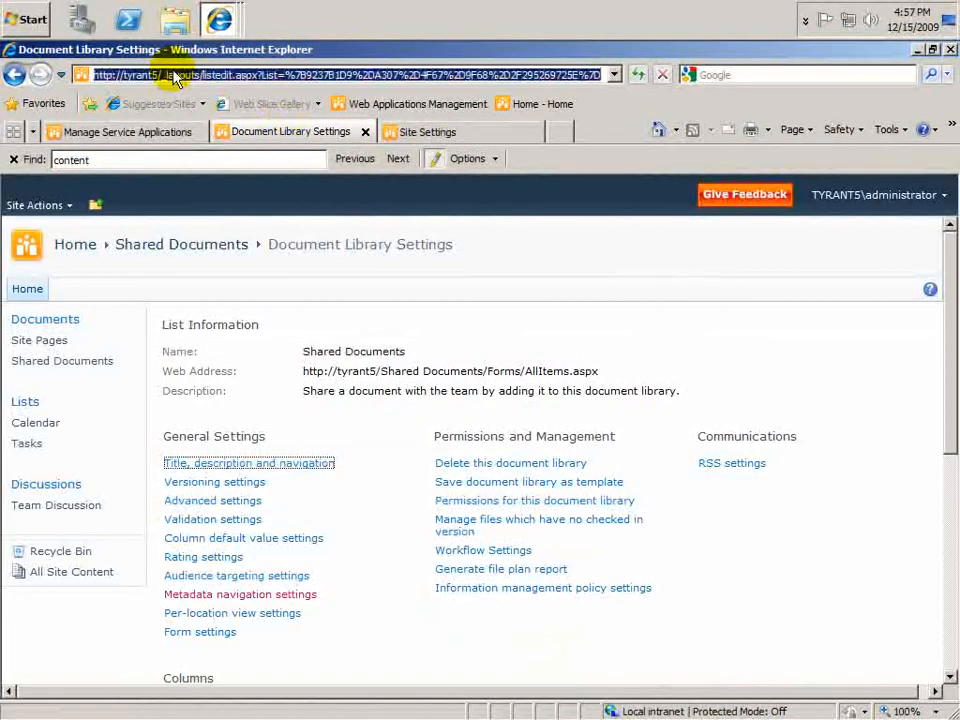
{"action": "left_click", "coordinate": [72, 244]}
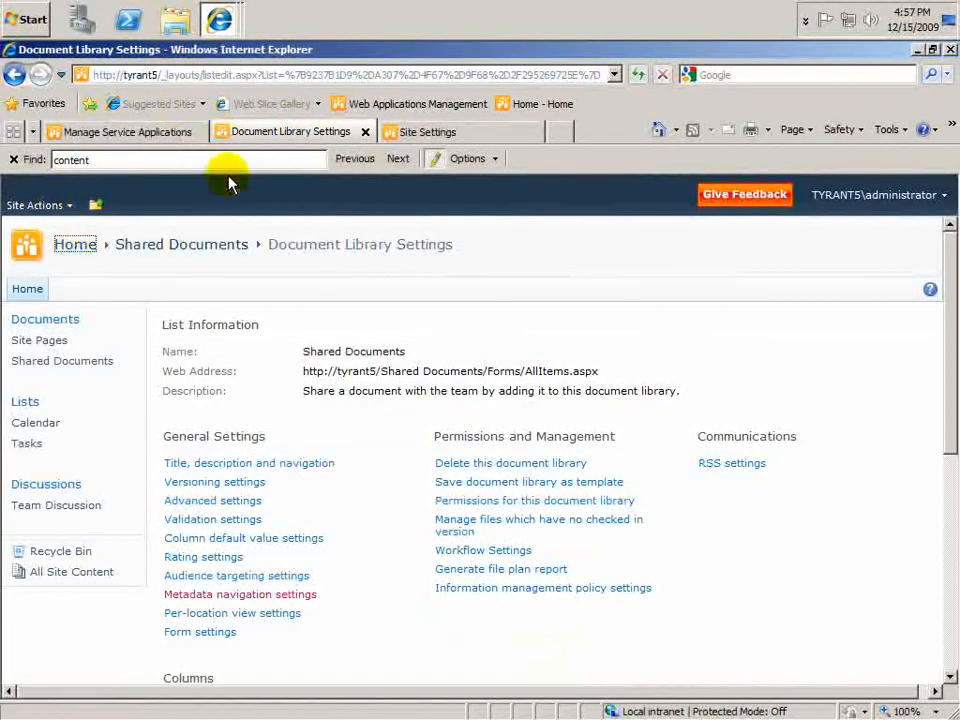
{"action": "left_click", "coordinate": [162, 75]}
{"action": "left_click_drag", "start_coordinate": [160, 75], "coordinate": [88, 68]}
{"action": "key", "text": "ctrl+c"}
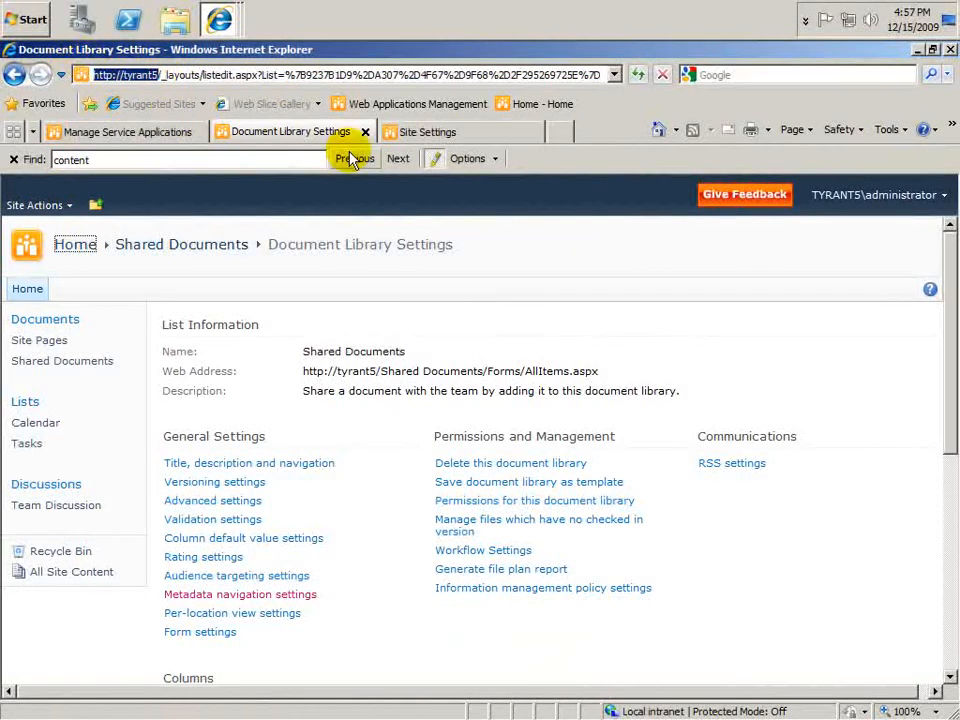
{"action": "left_click", "coordinate": [143, 134]}
{"action": "key", "text": "ctrl+v"}
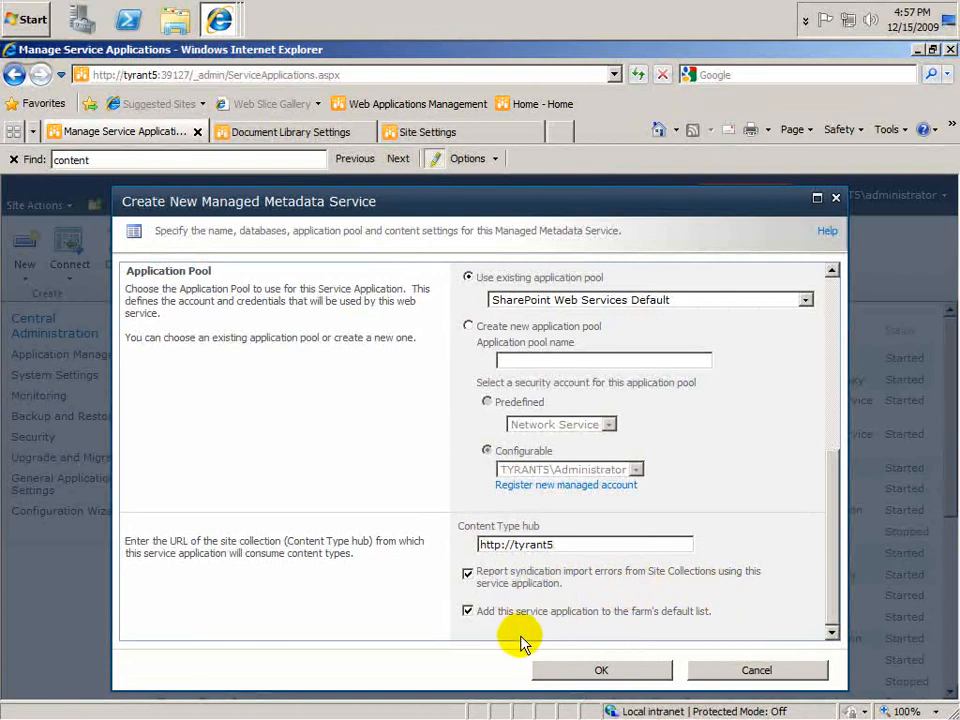
{"action": "left_click", "coordinate": [660, 676]}
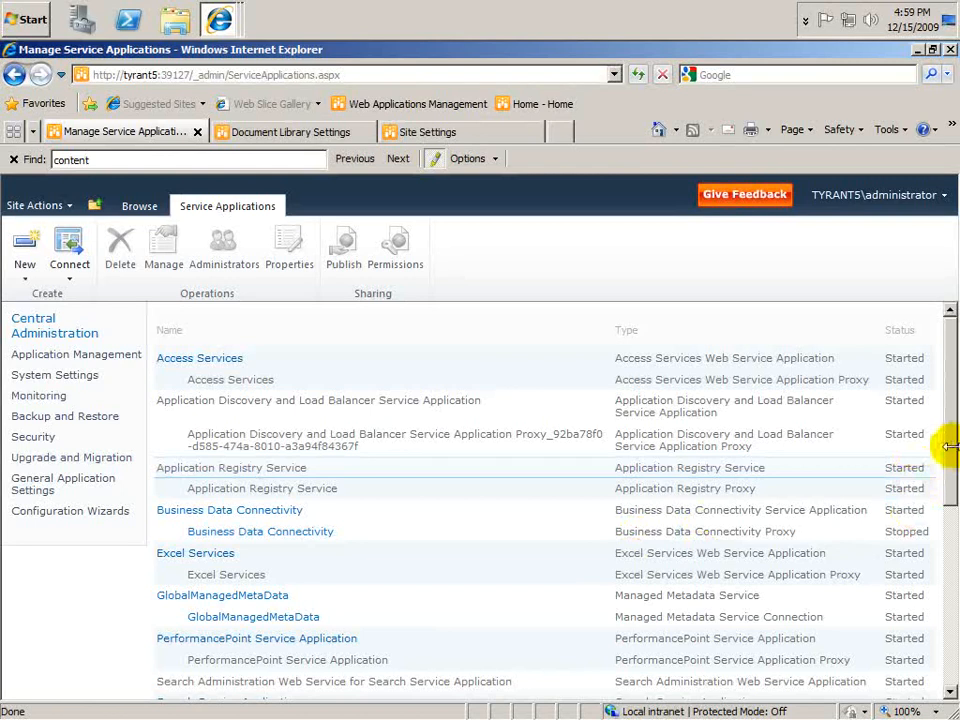
Step: Review the properties of the GlobalManagedMetaData service, including its application pool and Content Type hub, without changing them
{"action": "left_click_drag", "start_coordinate": [945, 443], "coordinate": [951, 513]}
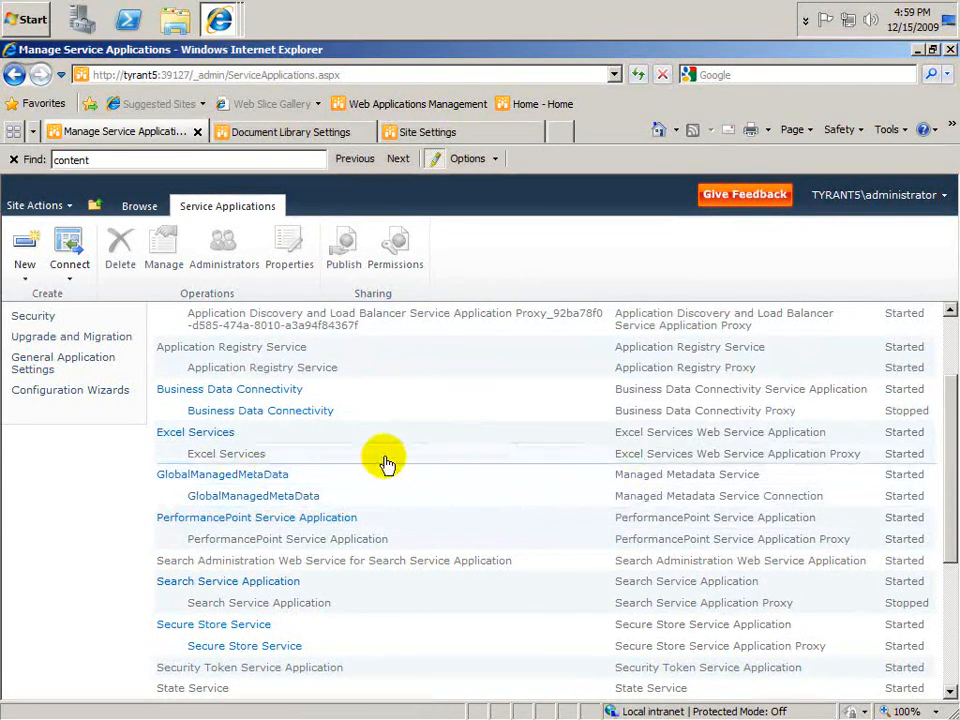
{"action": "left_click", "coordinate": [648, 479]}
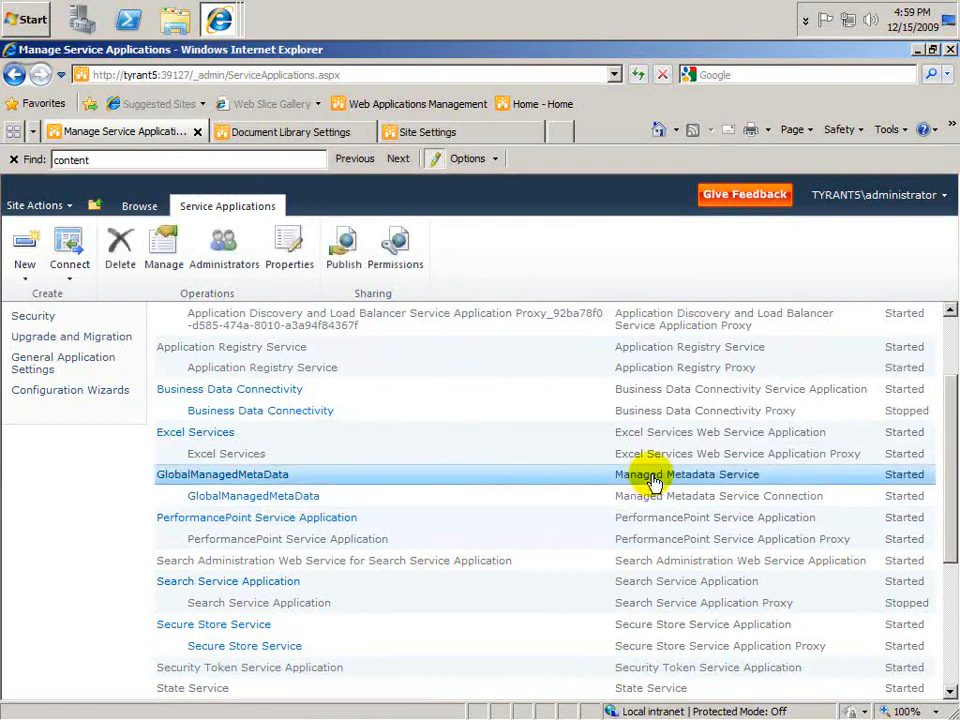
{"action": "left_click", "coordinate": [303, 272]}
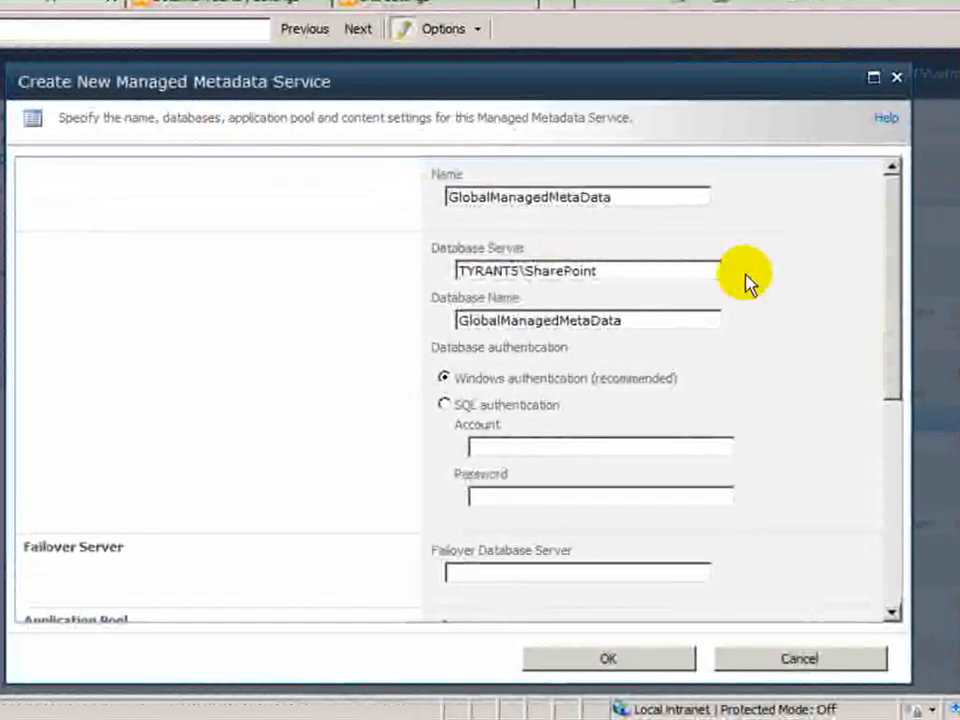
{"action": "left_click_drag", "start_coordinate": [900, 228], "coordinate": [868, 450]}
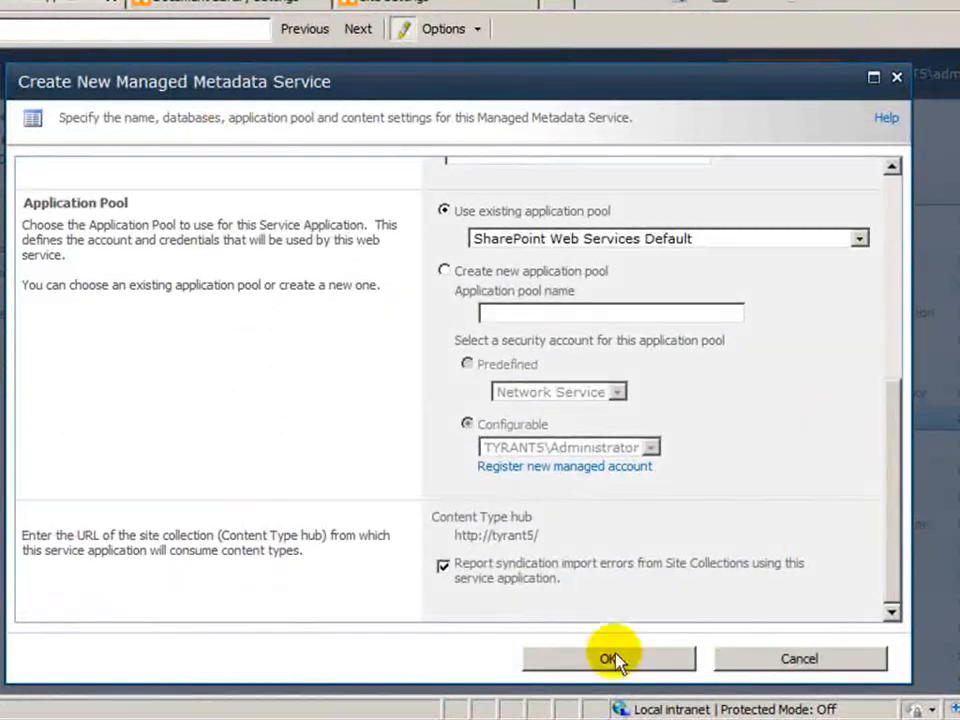
{"action": "left_click", "coordinate": [740, 668]}
Step: Make the GlobalManagedMetaData service connection the default storage location for column specific term sets
{"action": "left_click", "coordinate": [684, 444]}
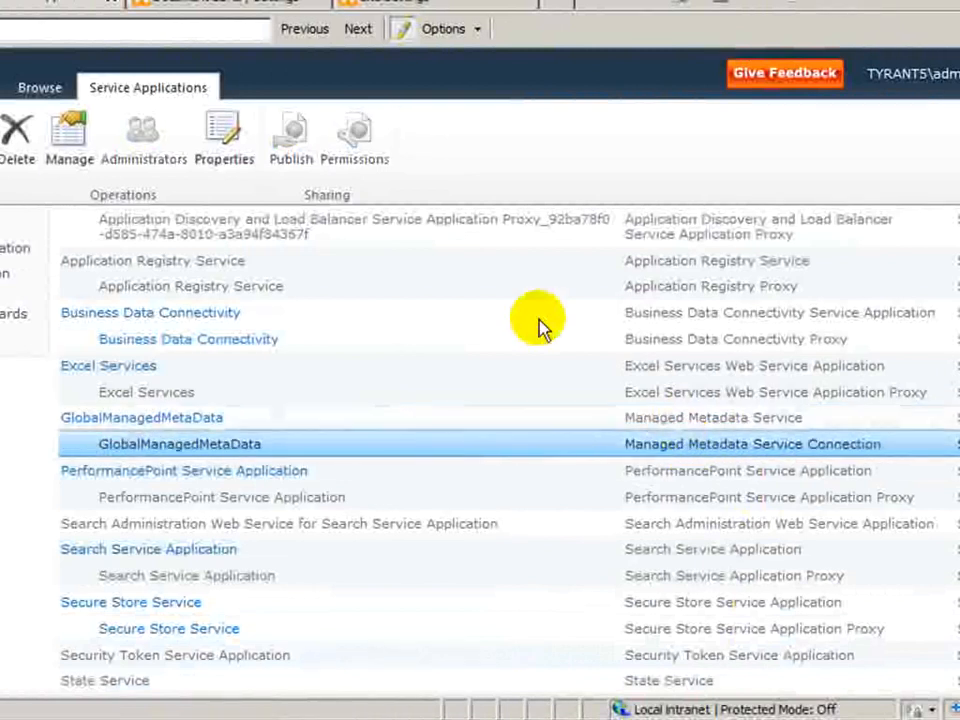
{"action": "left_click", "coordinate": [222, 150]}
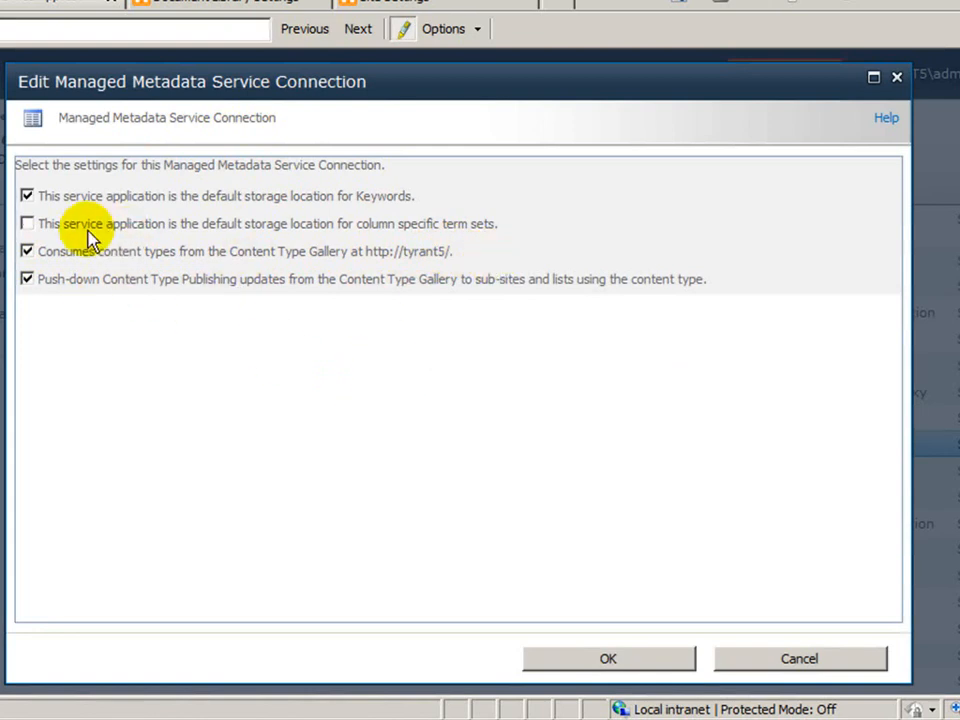
{"action": "left_click", "coordinate": [26, 224]}
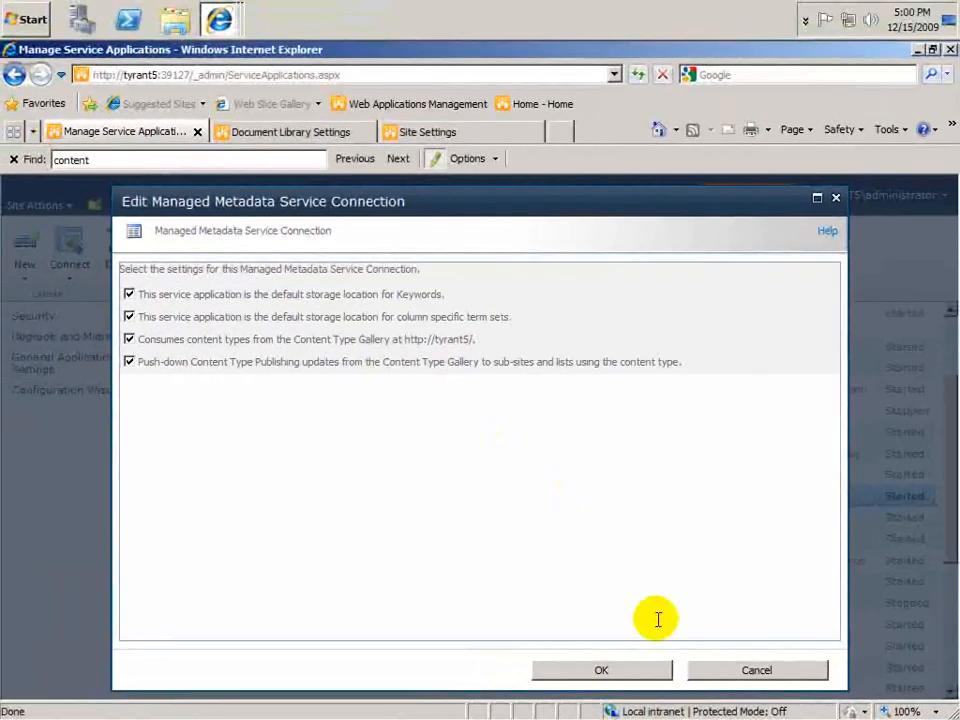
{"action": "left_click", "coordinate": [660, 673]}
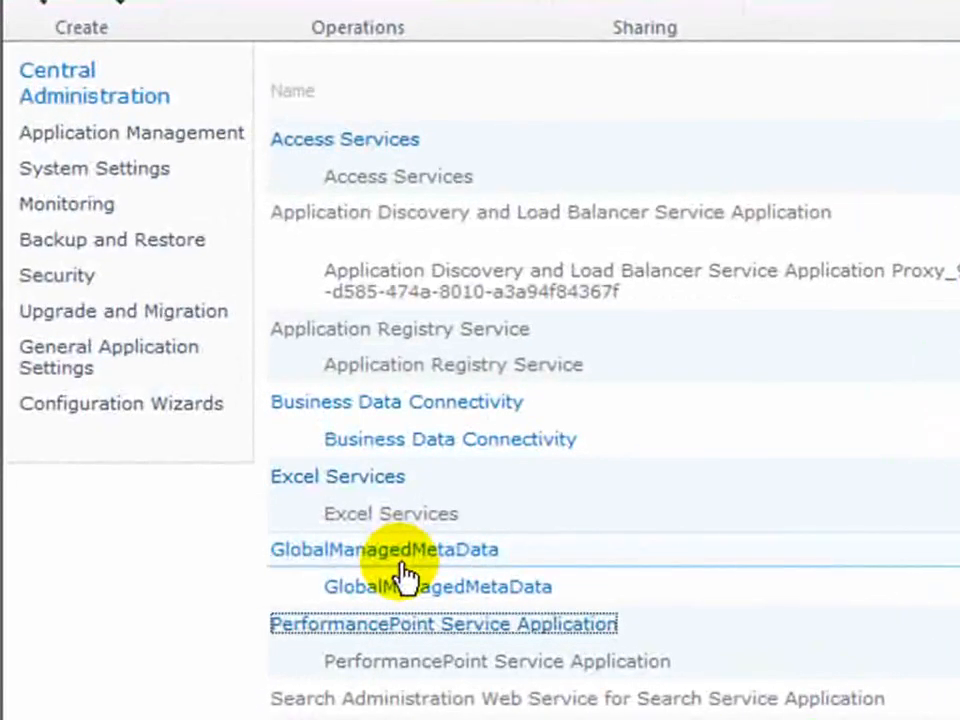
Step: Open the GlobalManagedMetaData term store and create a new group named Company Terms
{"action": "left_click", "coordinate": [452, 560]}
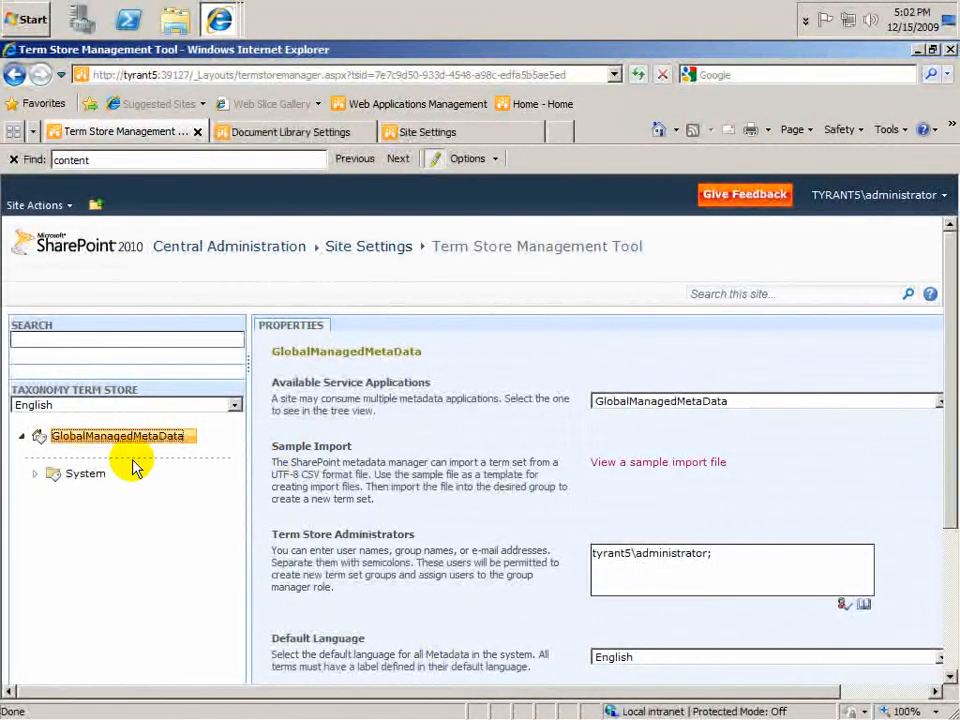
{"action": "left_click", "coordinate": [80, 474]}
{"action": "left_click", "coordinate": [104, 437]}
{"action": "left_click", "coordinate": [190, 436]}
{"action": "left_click", "coordinate": [258, 308]}
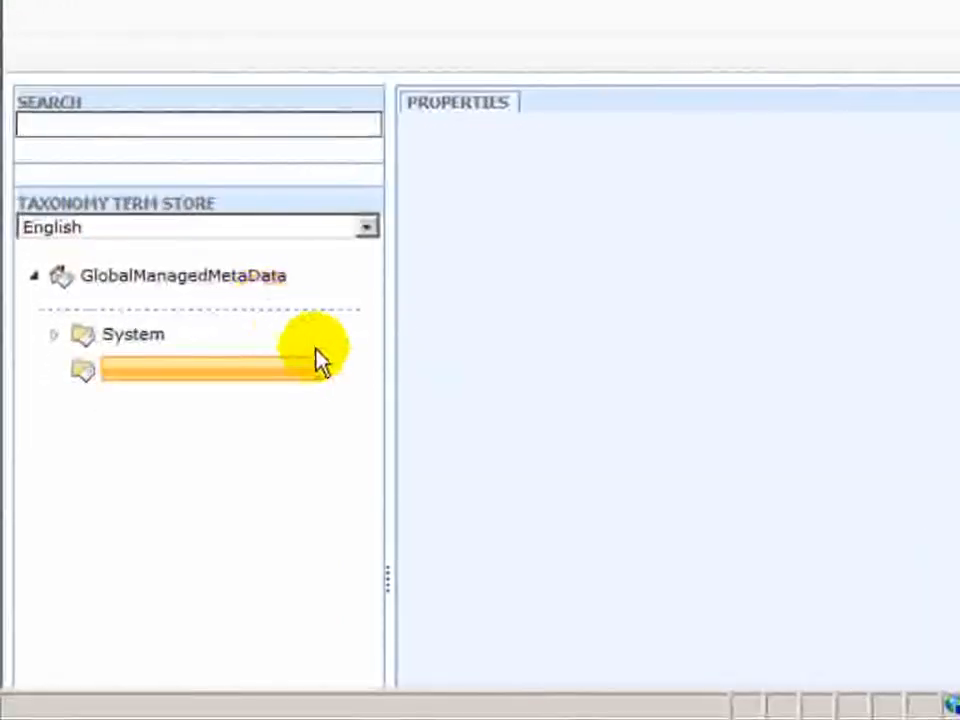
{"action": "type", "text": "Compony Terms"}
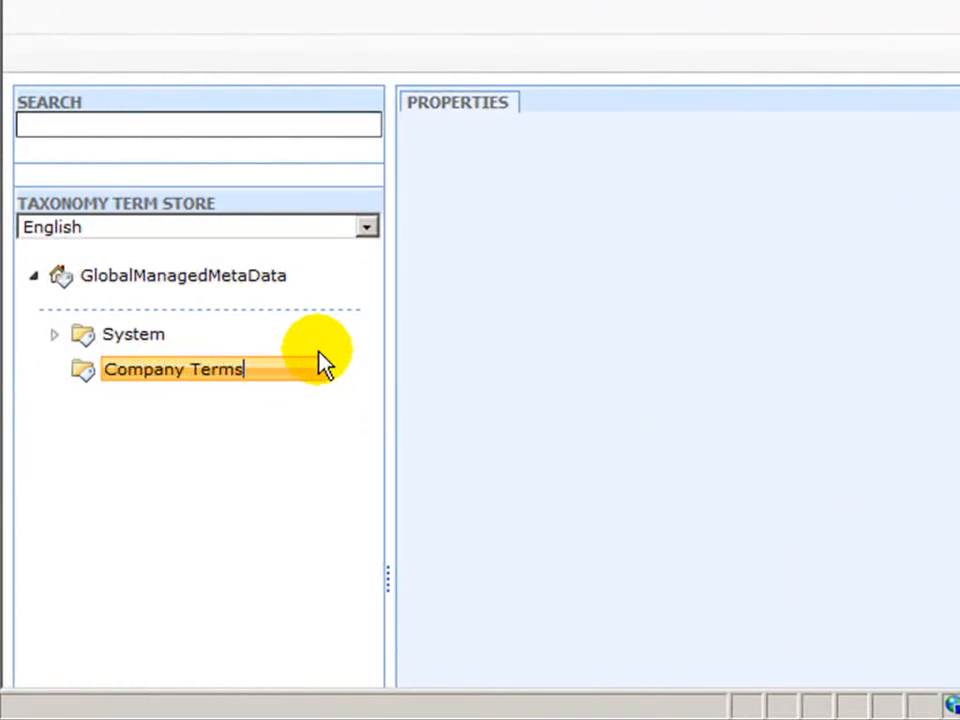
{"action": "key", "text": "Return"}
Step: Create a term set named Regions in the Company Terms group
{"action": "left_click", "coordinate": [213, 380]}
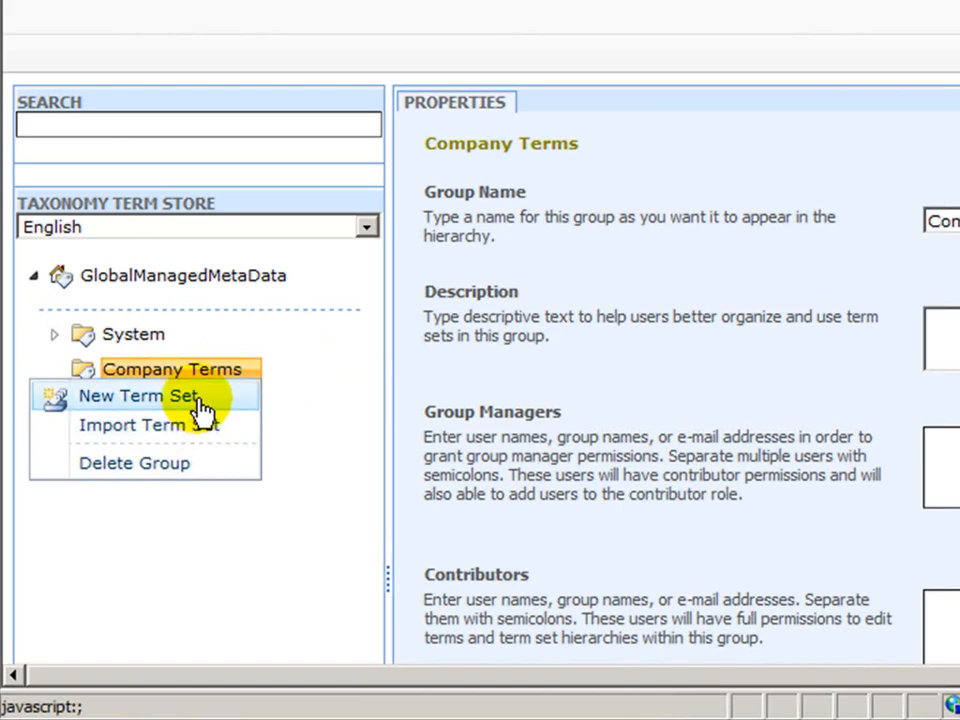
{"action": "left_click", "coordinate": [140, 396]}
{"action": "type", "text": "Regions"}
{"action": "key", "text": "Return"}
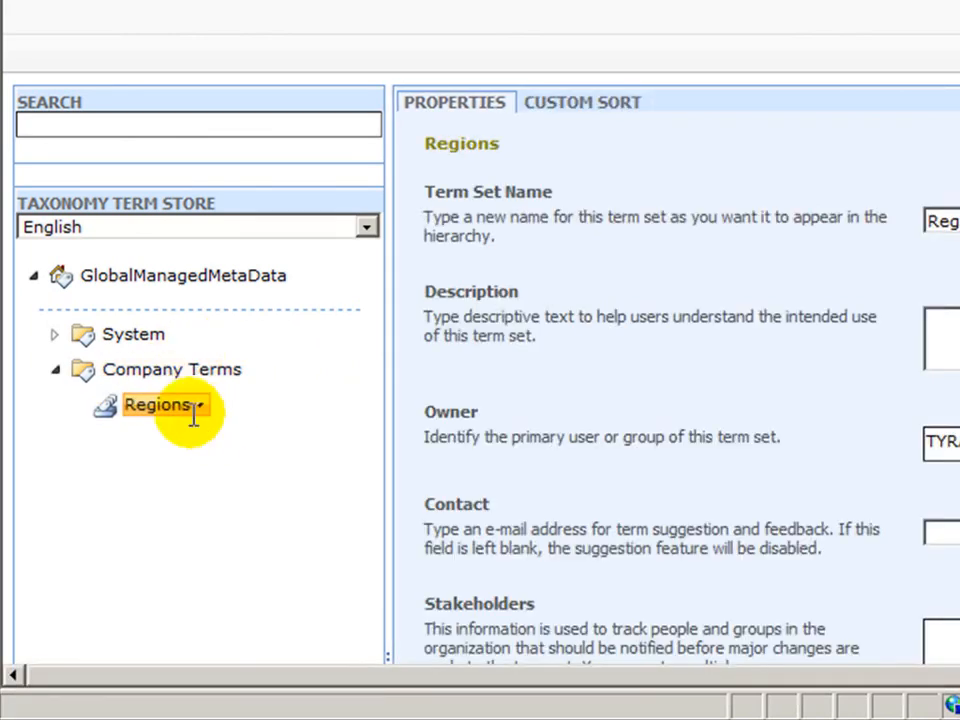
Step: Add the terms North, South, East and West to the Regions term set and collapse it
{"action": "left_click", "coordinate": [200, 405]}
{"action": "left_click", "coordinate": [282, 436]}
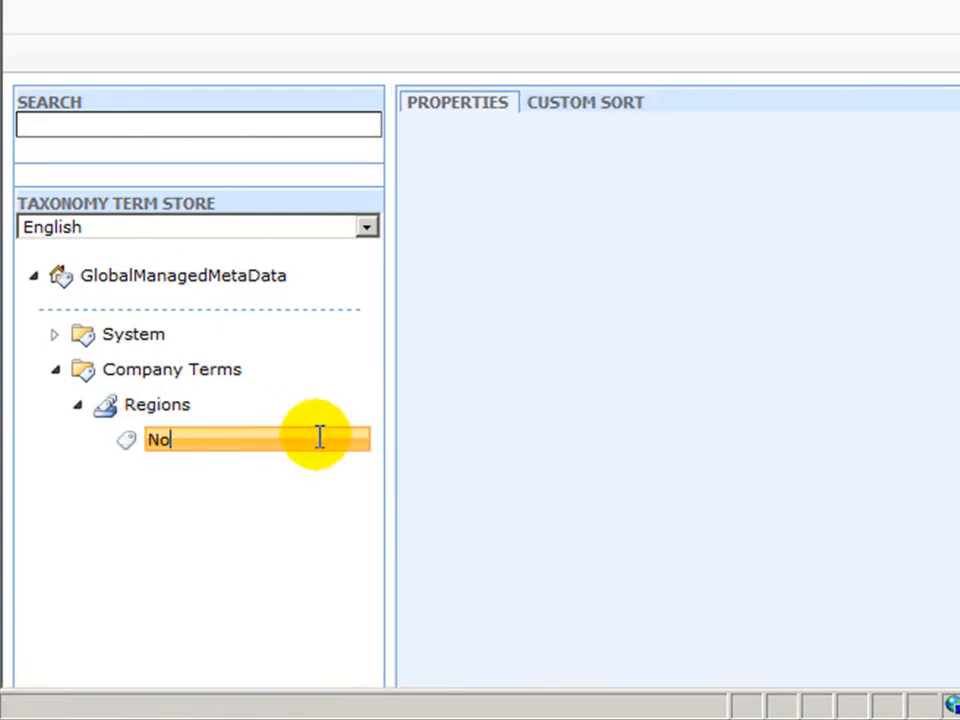
{"action": "key", "text": "Return"}
{"action": "type", "text": "South"}
{"action": "key", "text": "Return"}
{"action": "type", "text": "East"}
{"action": "key", "text": "Return"}
{"action": "type", "text": "West"}
{"action": "key", "text": "Return"}
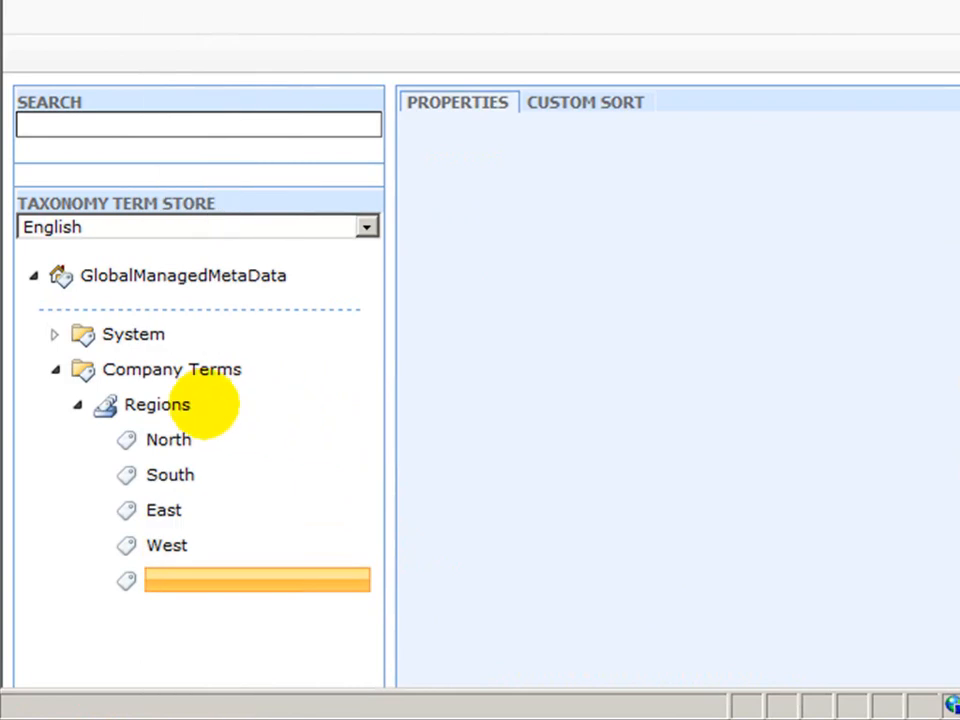
{"action": "left_click", "coordinate": [78, 405]}
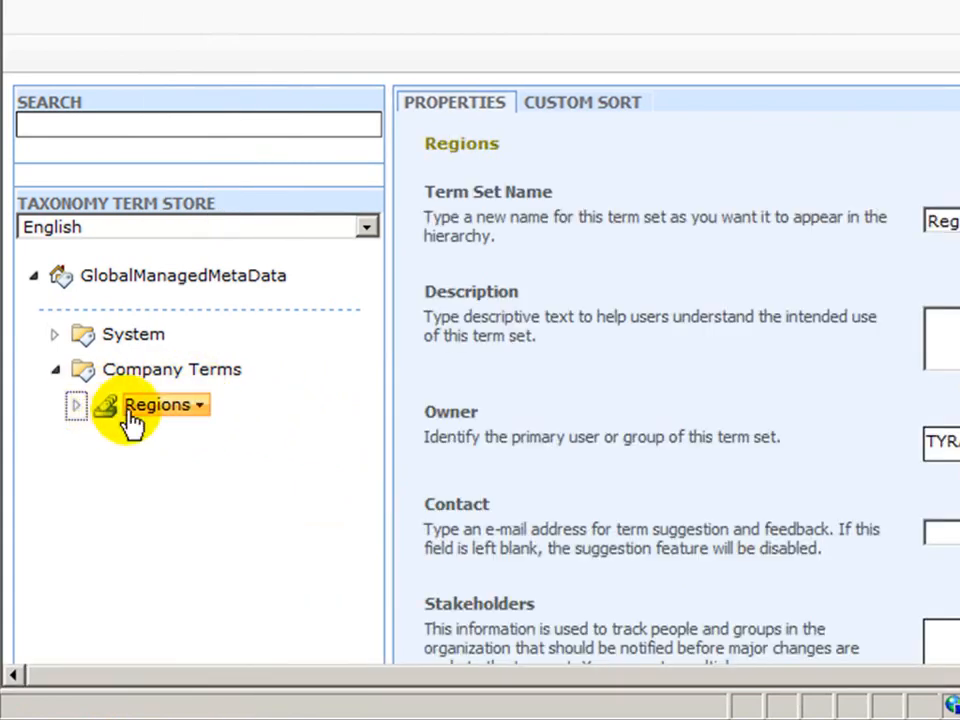
Step: Create a second term set named Products in the Company Terms group
{"action": "left_click", "coordinate": [168, 373]}
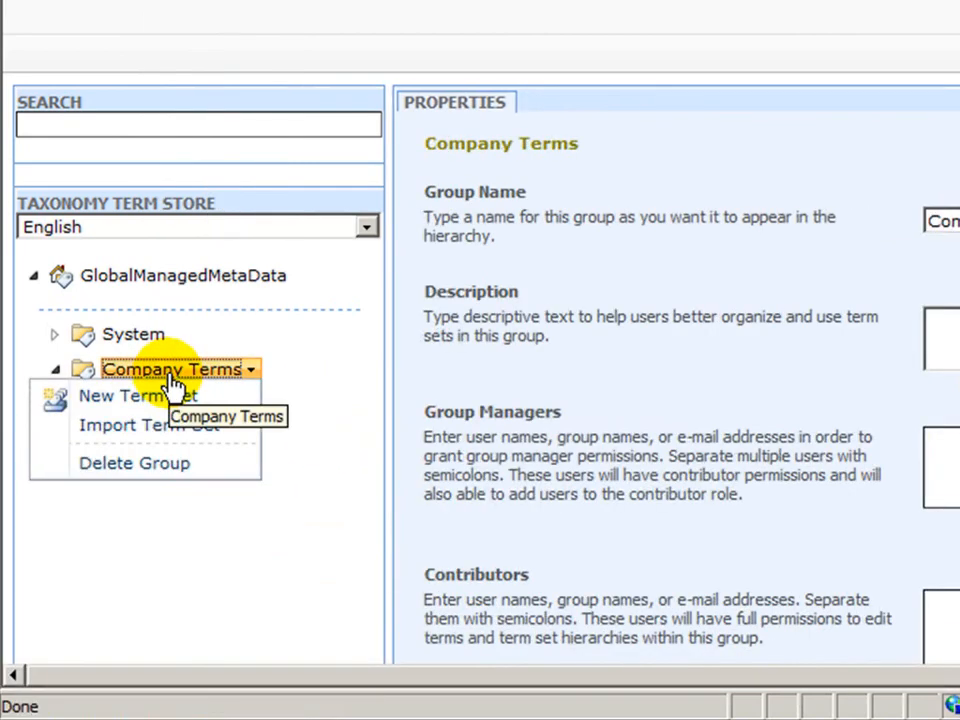
{"action": "left_click", "coordinate": [174, 414]}
{"action": "type", "text": "Products"}
{"action": "key", "text": "Return"}
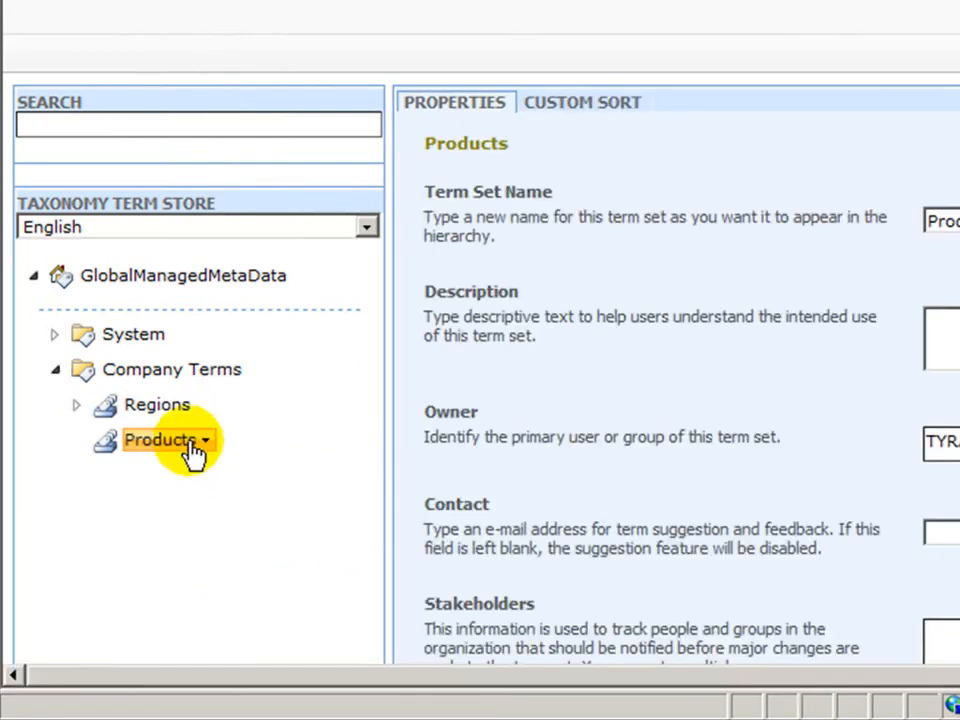
Step: Add the terms DooHickies, Thing-a-ma-bobs and Widgets to the Products term set
{"action": "left_click", "coordinate": [192, 446]}
{"action": "left_click", "coordinate": [306, 467]}
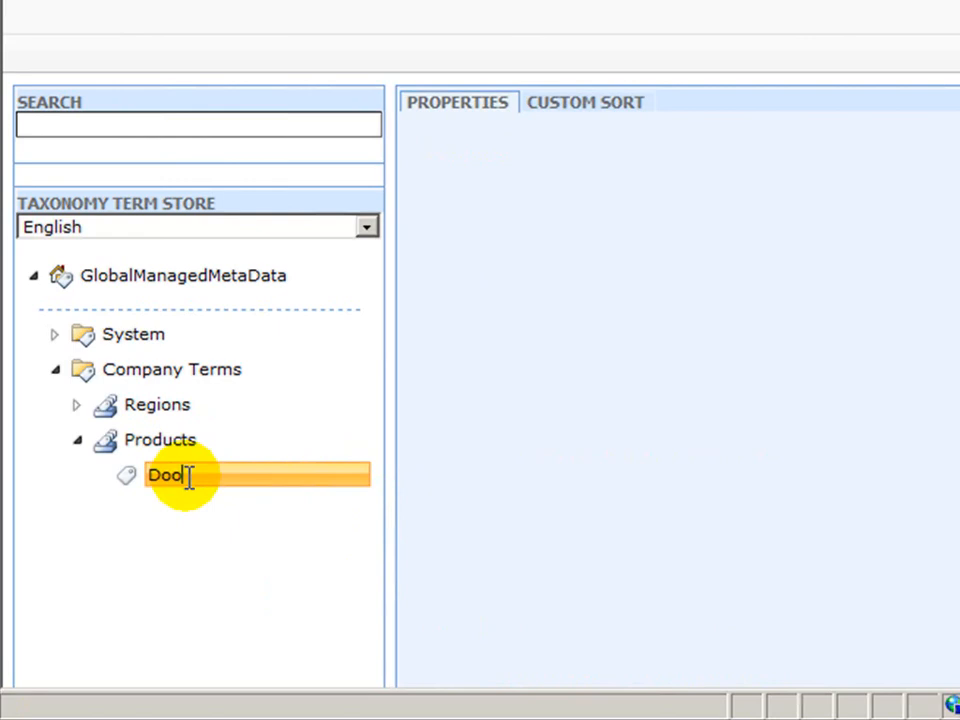
{"action": "type", "text": "DooHickies"}
{"action": "key", "text": "Return"}
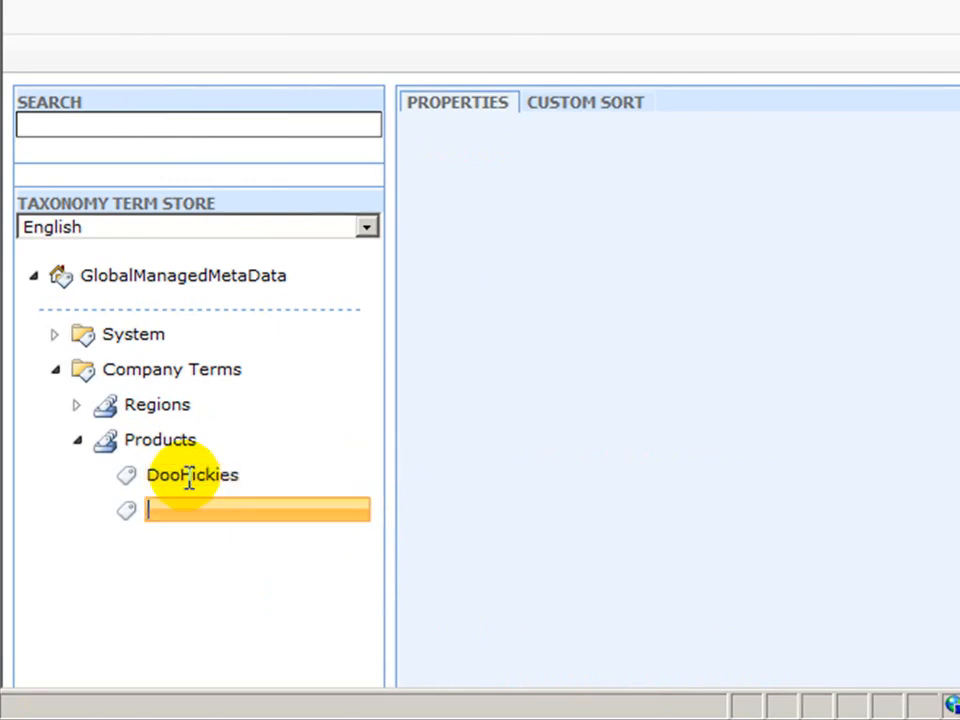
{"action": "type", "text": "W"}
{"action": "key", "text": "BackSpace"}
{"action": "type", "text": "Thin"}
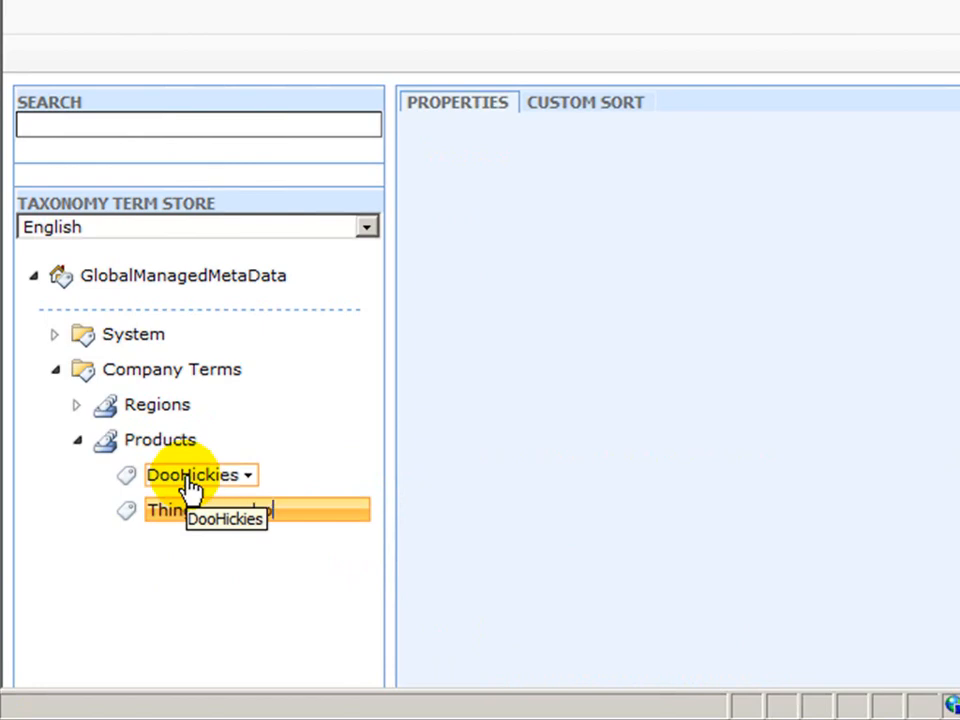
{"action": "key", "text": "Return"}
{"action": "type", "text": "Widgets"}
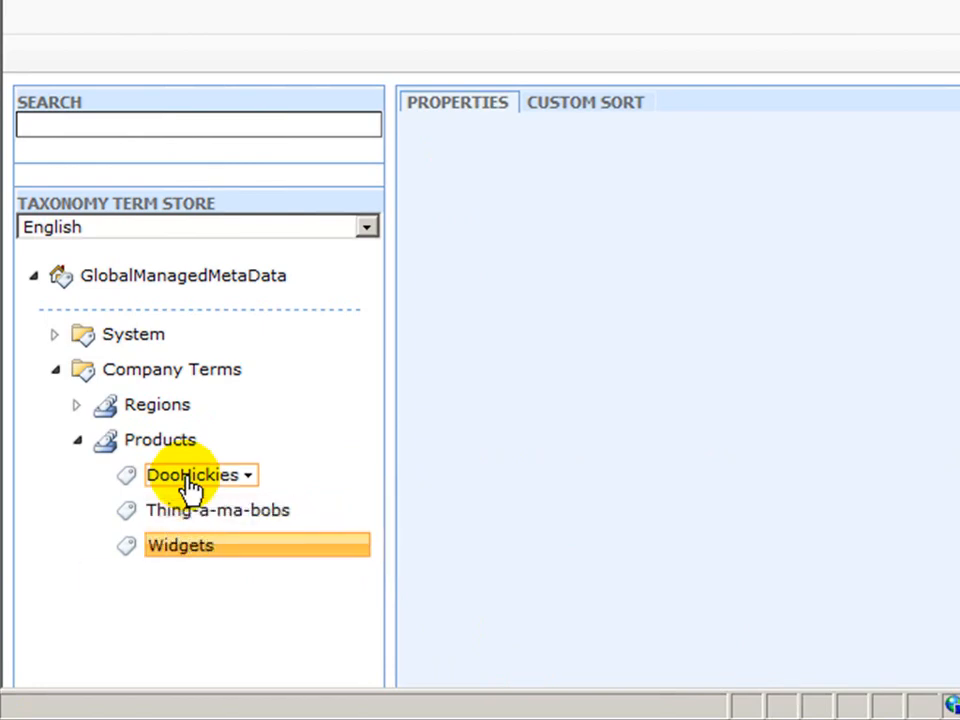
{"action": "key", "text": "Return"}
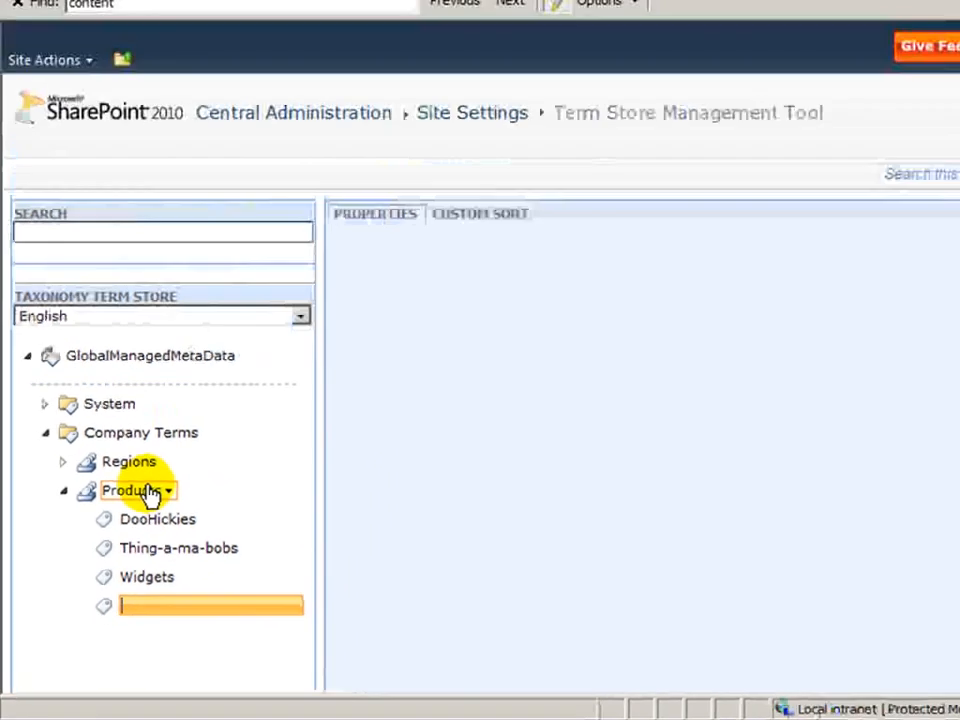
Step: Examine all the properties of the Products term set, from its name and owner to the end of the page
{"action": "left_click", "coordinate": [181, 441]}
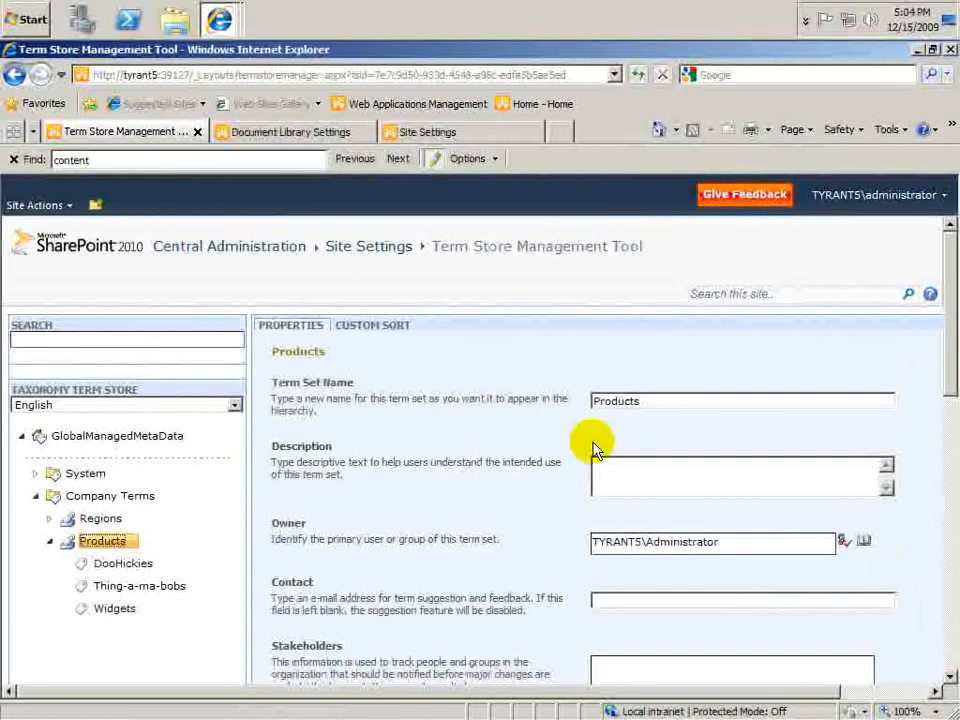
{"action": "left_click_drag", "start_coordinate": [951, 606], "coordinate": [949, 287]}
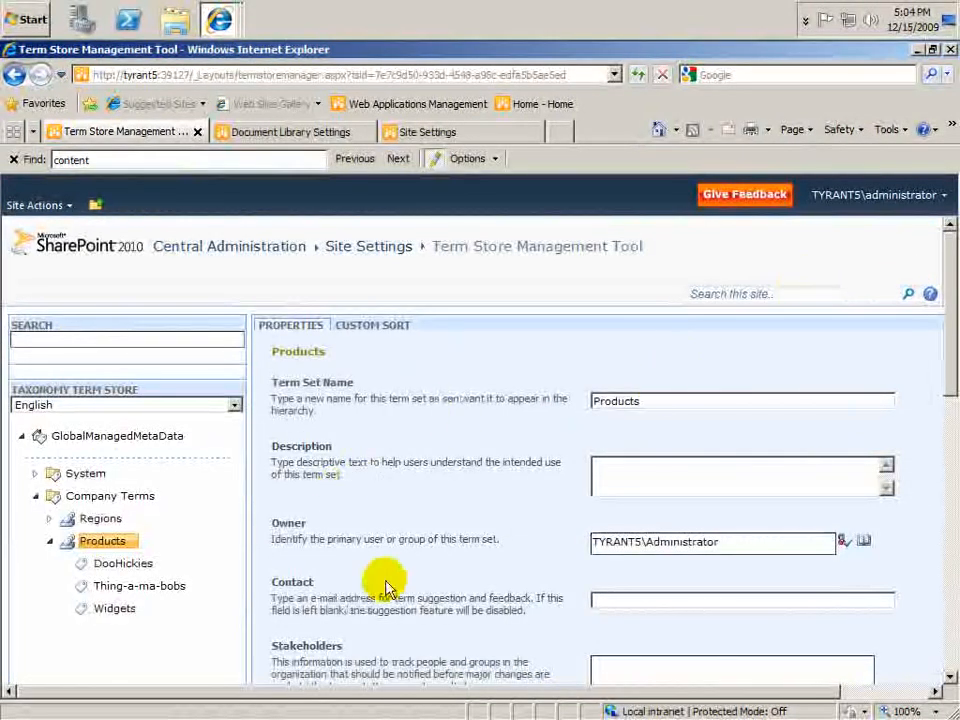
{"action": "scroll", "coordinate": [358, 591], "scroll_direction": "down", "scroll_amount": 10}
{"action": "scroll", "coordinate": [401, 568], "scroll_direction": "up", "scroll_amount": 10}
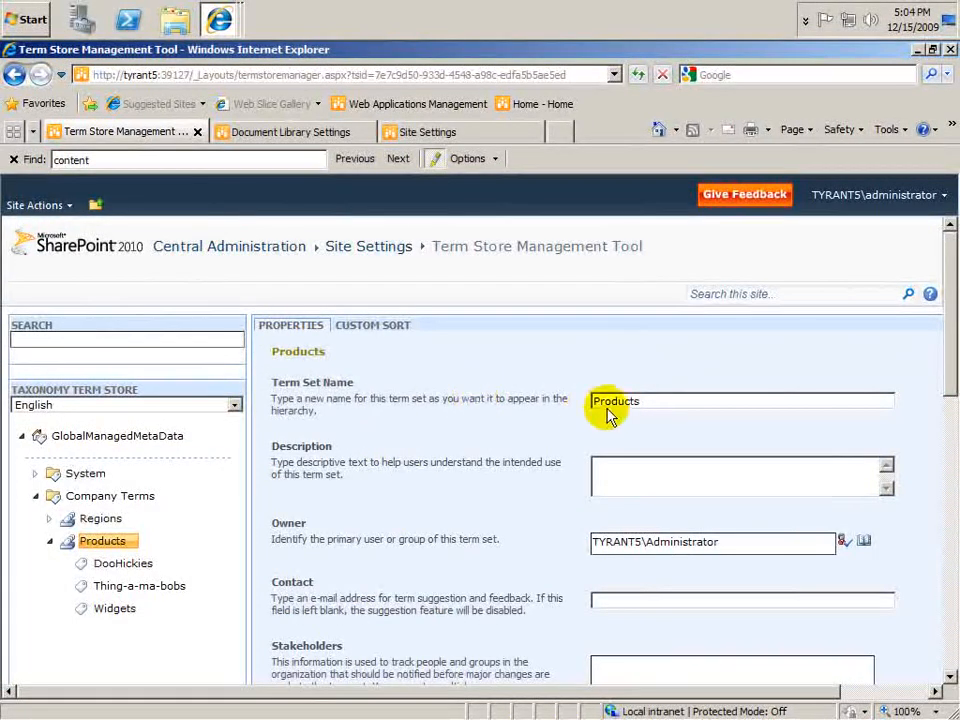
{"action": "scroll", "coordinate": [542, 514], "scroll_direction": "down", "scroll_amount": 10}
{"action": "scroll", "coordinate": [482, 403], "scroll_direction": "up", "scroll_amount": 10}
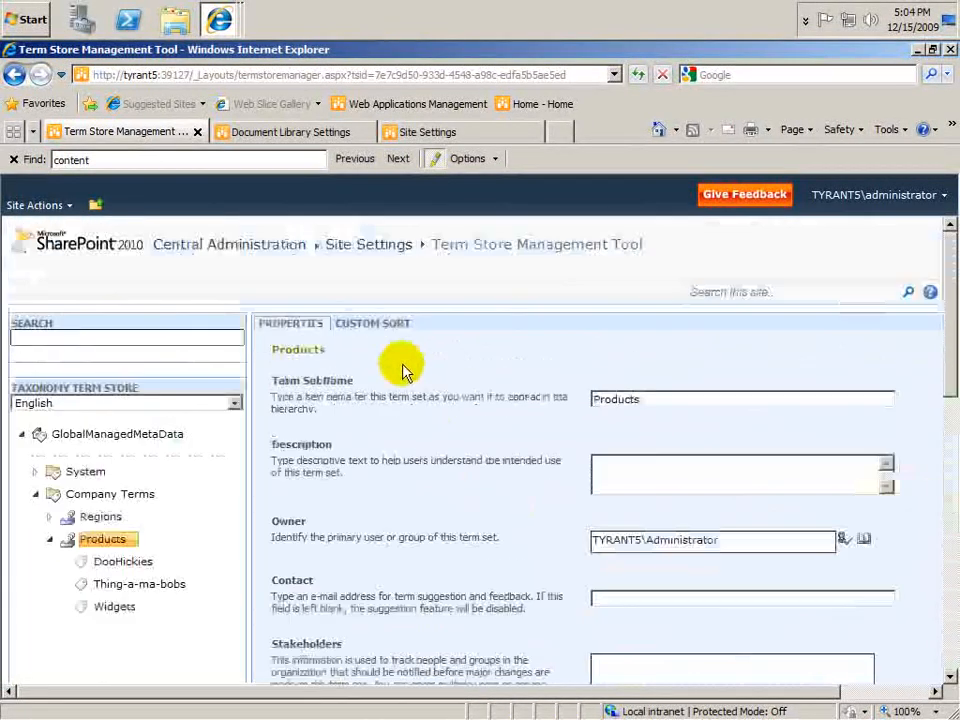
Step: Go to Application Management in Central Administration and open the Service Application Associations page
{"action": "left_click", "coordinate": [259, 252]}
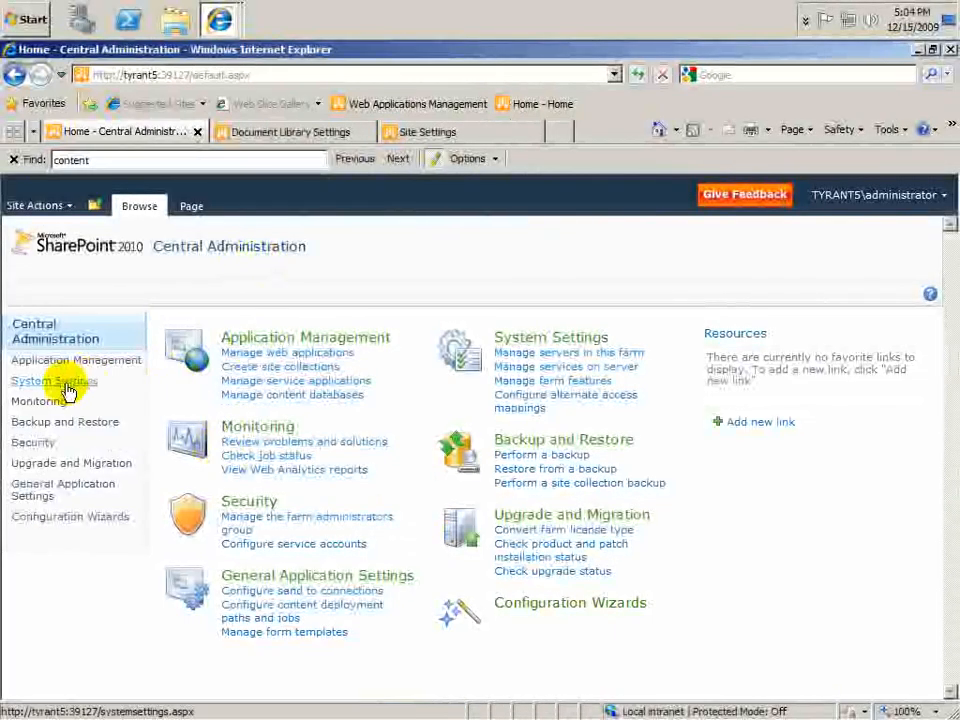
{"action": "left_click", "coordinate": [104, 367]}
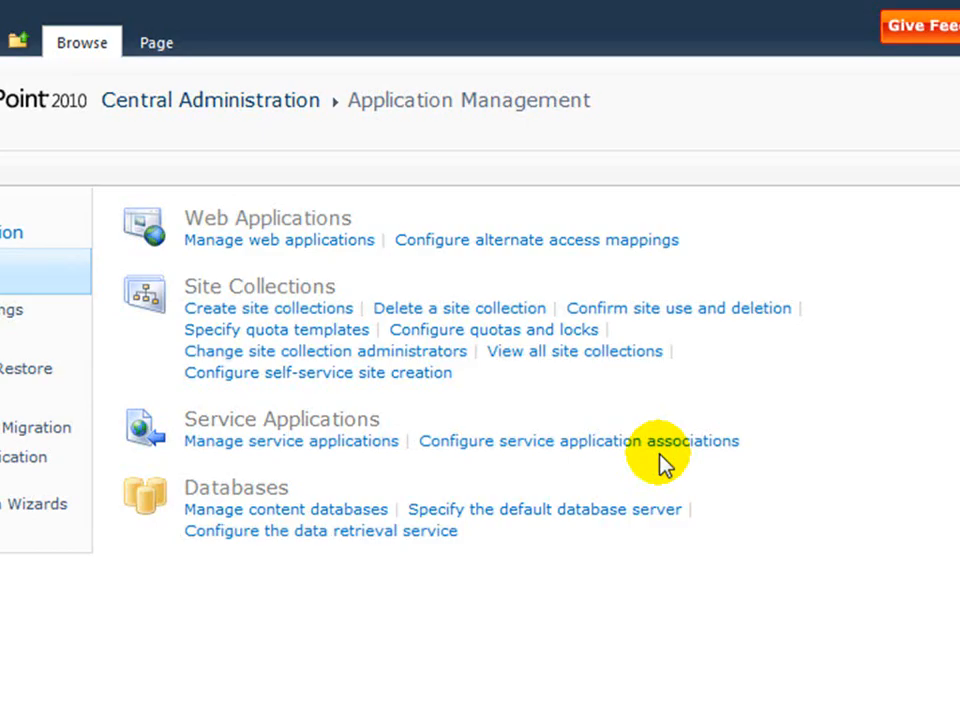
{"action": "left_click", "coordinate": [626, 443]}
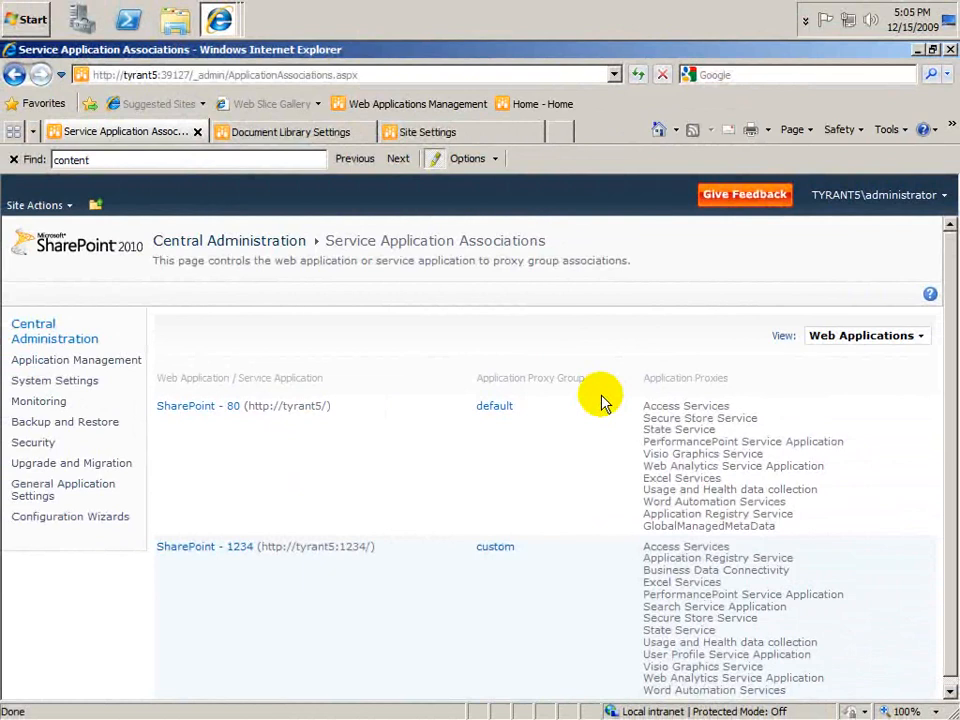
{"action": "key", "text": "alt+Left"}
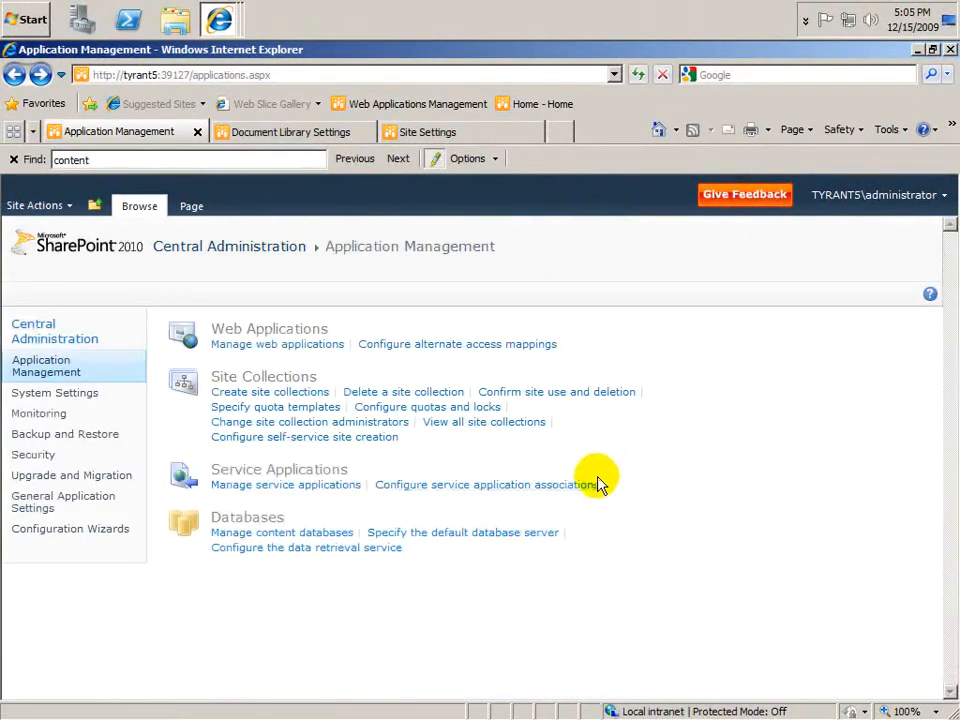
{"action": "left_click", "coordinate": [597, 484]}
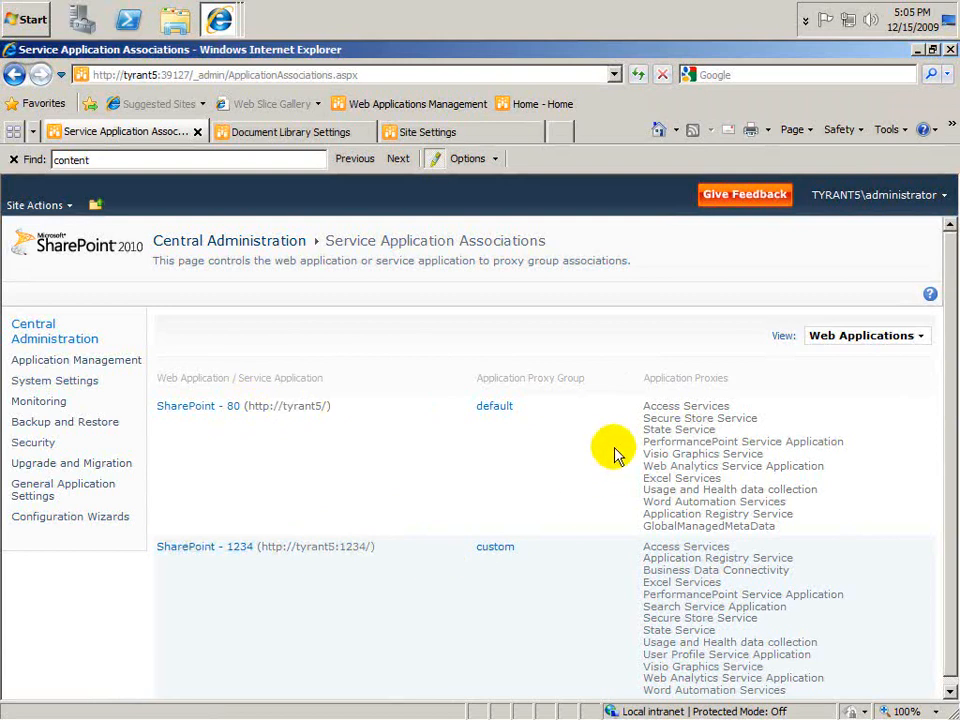
Step: Check which proxy groups include GlobalManagedMetaData and add that connection to the custom group used by SharePoint - 1234
{"action": "scroll", "coordinate": [568, 543], "scroll_direction": "down", "scroll_amount": 1}
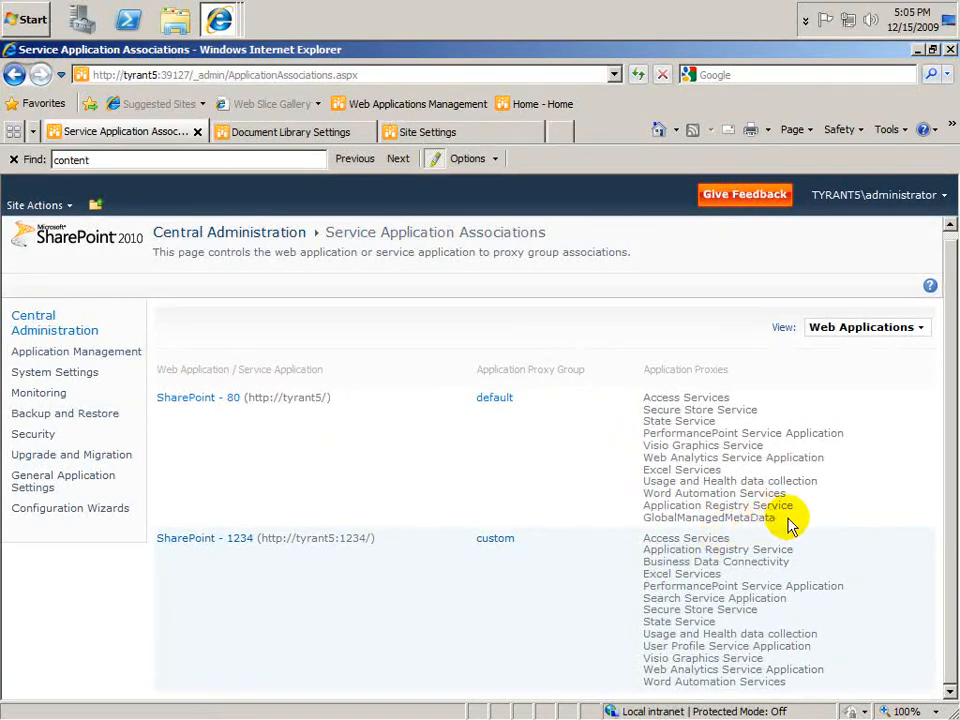
{"action": "left_click_drag", "start_coordinate": [787, 516], "coordinate": [620, 471]}
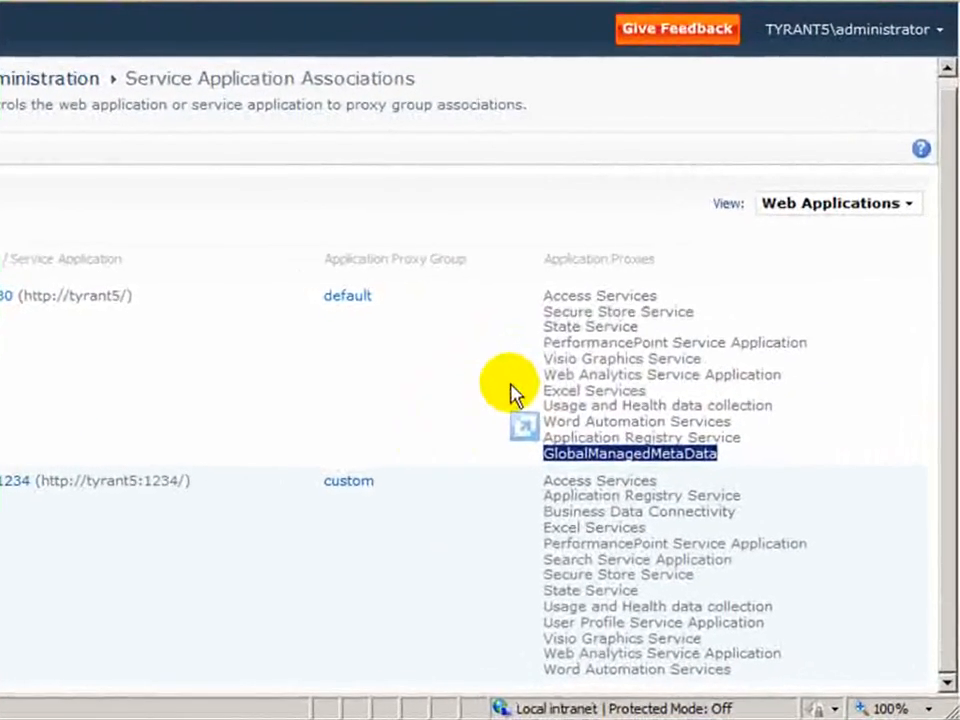
{"action": "left_click_drag", "start_coordinate": [512, 392], "coordinate": [654, 463]}
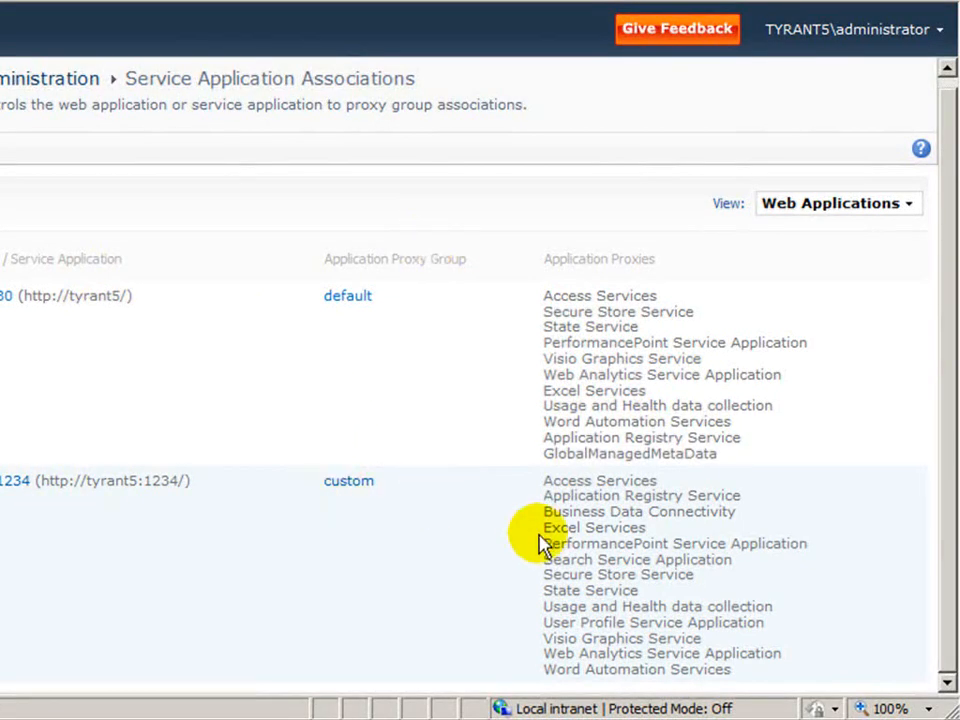
{"action": "double_click", "coordinate": [621, 454]}
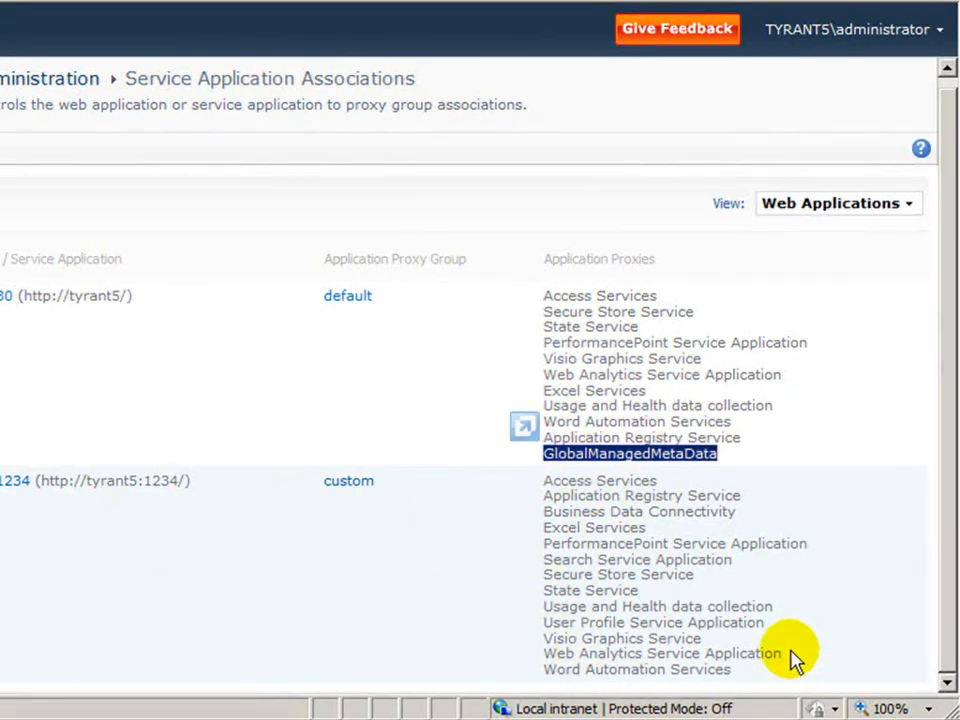
{"action": "left_click", "coordinate": [356, 487]}
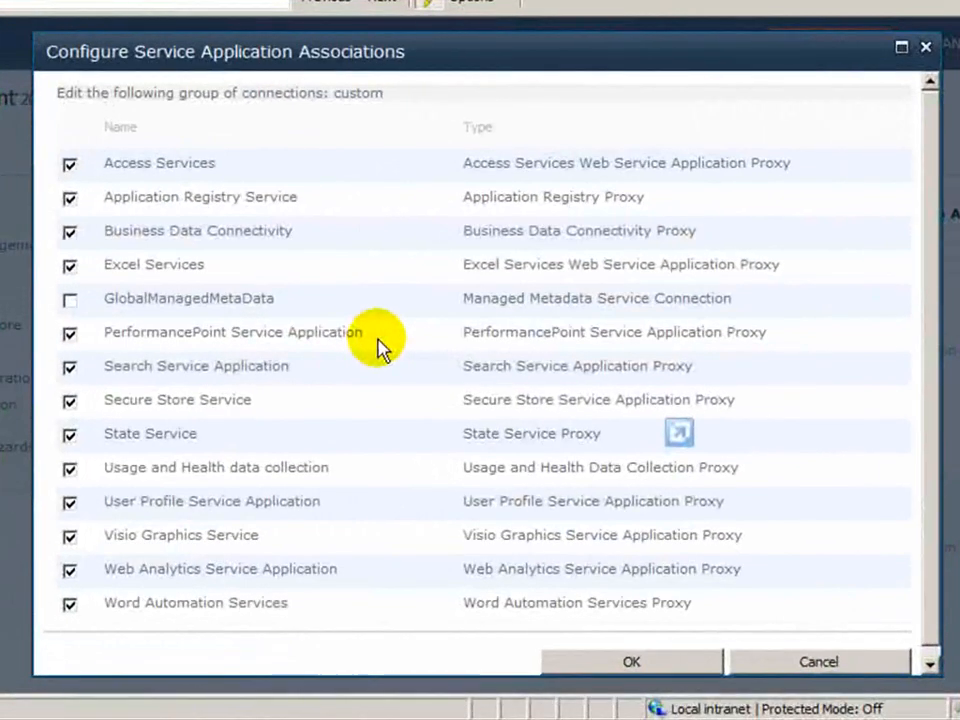
{"action": "left_click", "coordinate": [70, 302]}
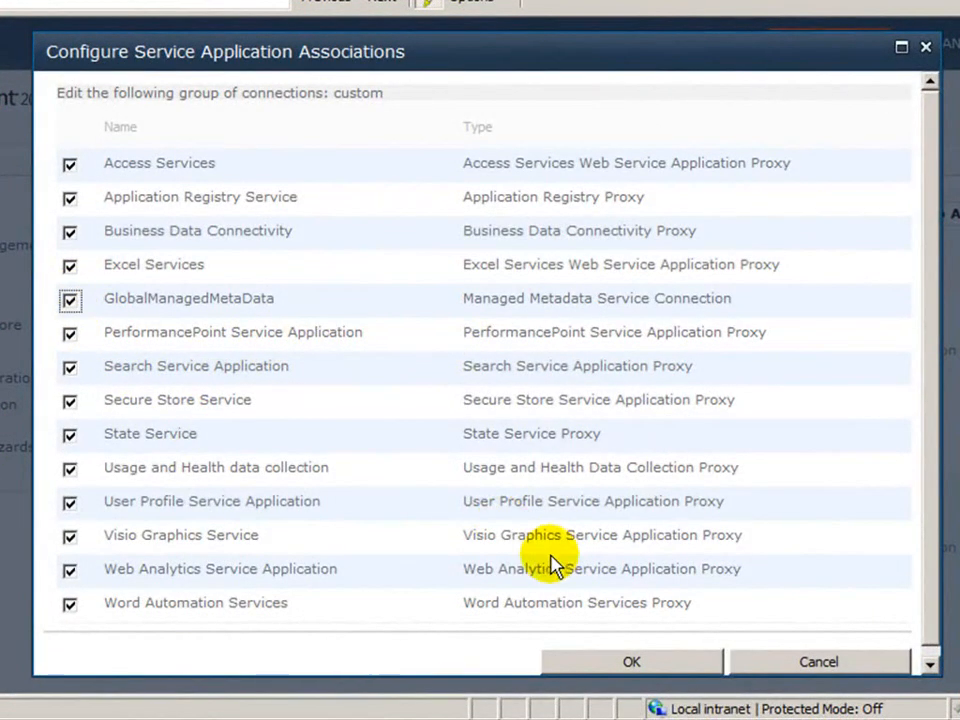
{"action": "left_click", "coordinate": [650, 665]}
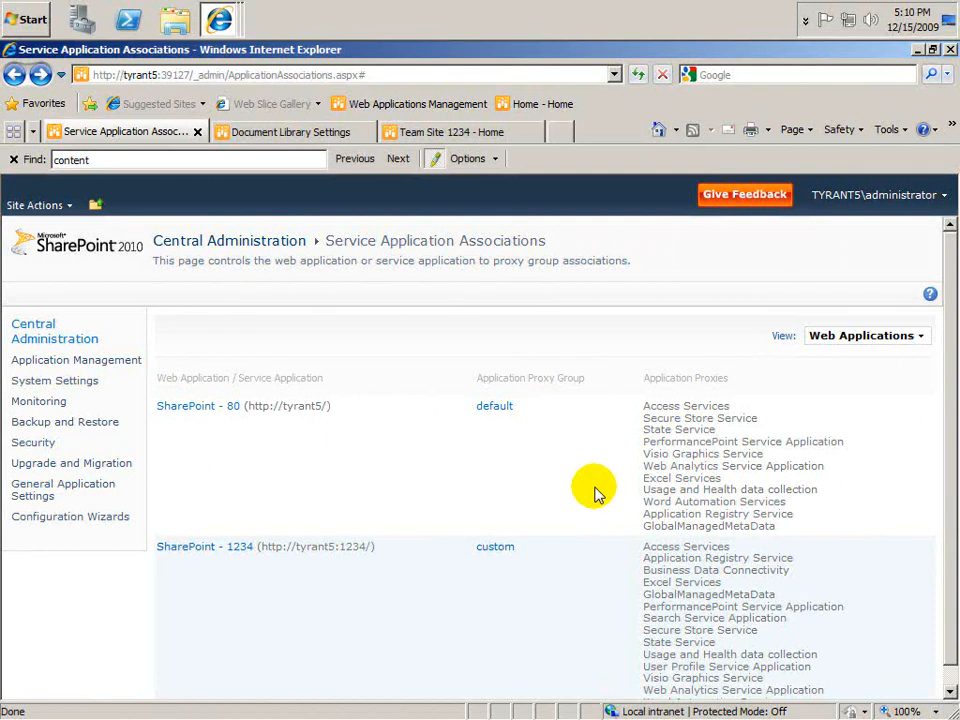
{"action": "left_click", "coordinate": [318, 133]}
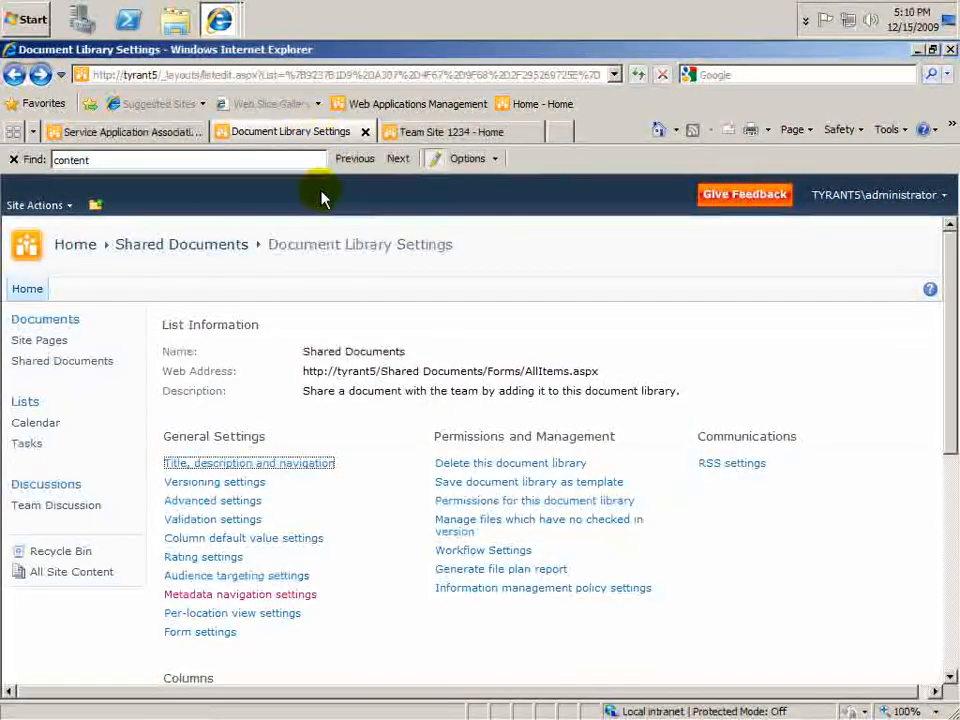
{"action": "left_click", "coordinate": [42, 207]}
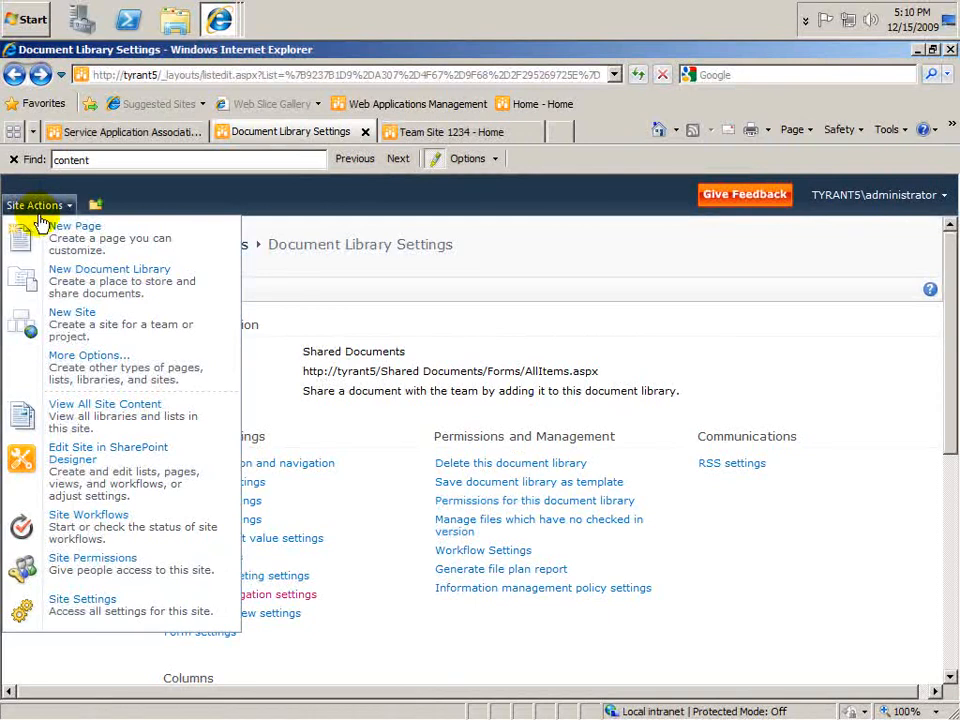
{"action": "left_click", "coordinate": [100, 621]}
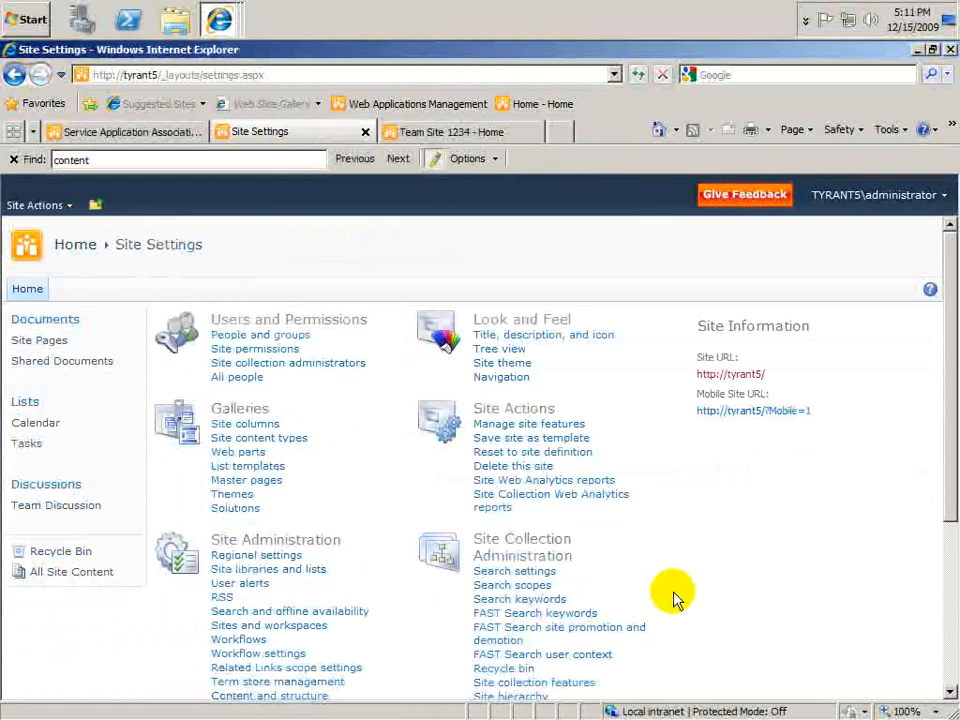
{"action": "left_click", "coordinate": [299, 448]}
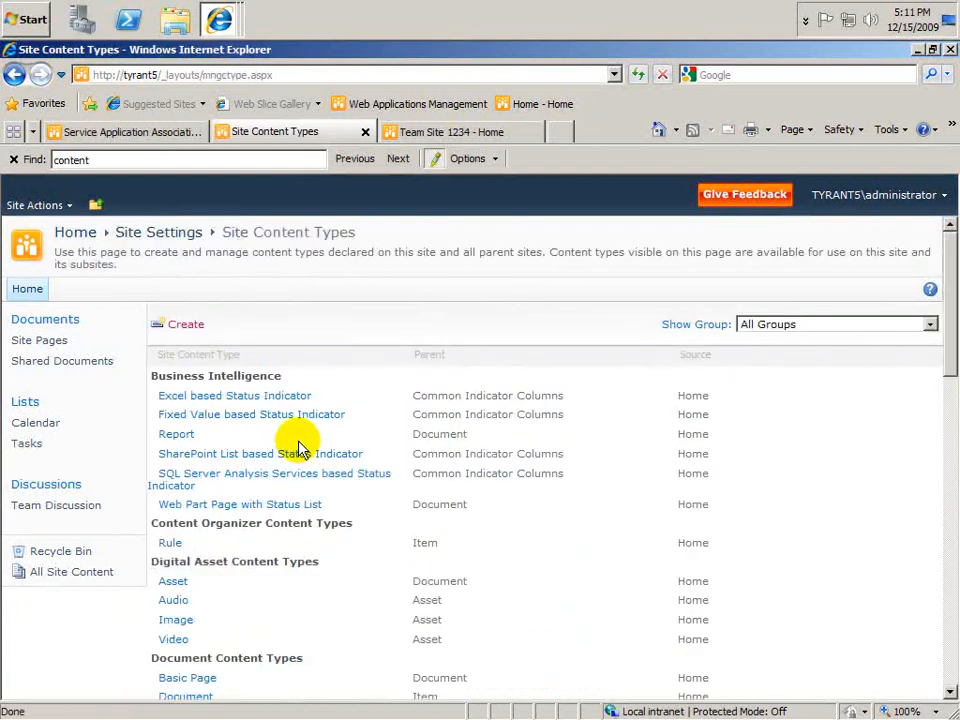
Step: Create a site content type named Legal Docs with the parent Document from Document Content Types, in the Custom Content Types group
{"action": "left_click", "coordinate": [195, 332]}
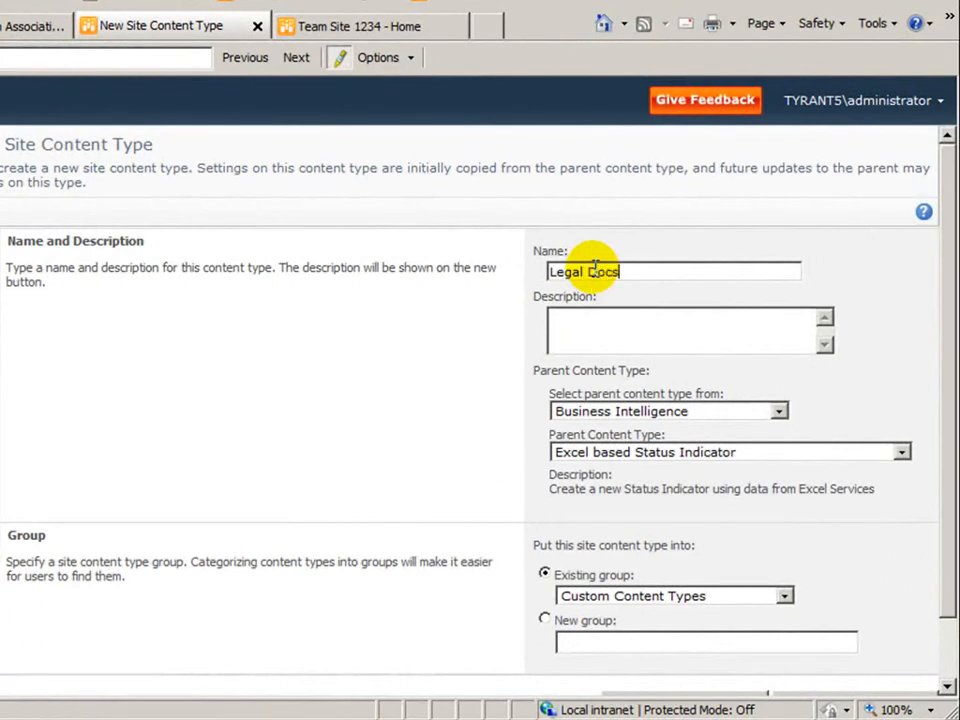
{"action": "type", "text": "s"}
{"action": "left_click", "coordinate": [671, 411]}
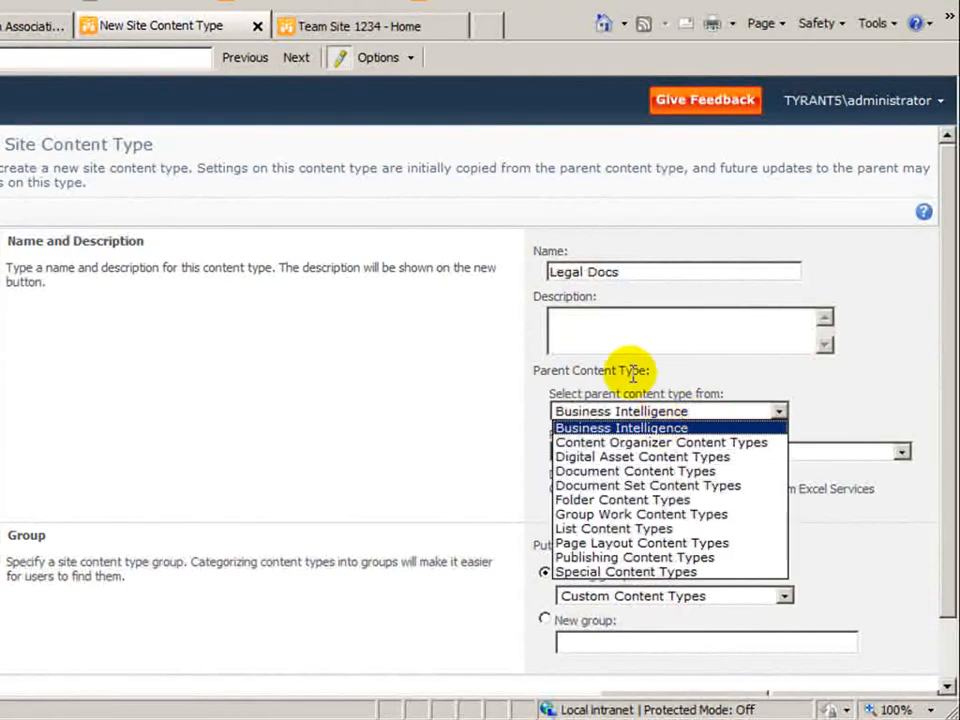
{"action": "left_click", "coordinate": [636, 471]}
{"action": "left_click", "coordinate": [688, 456]}
{"action": "left_click", "coordinate": [652, 484]}
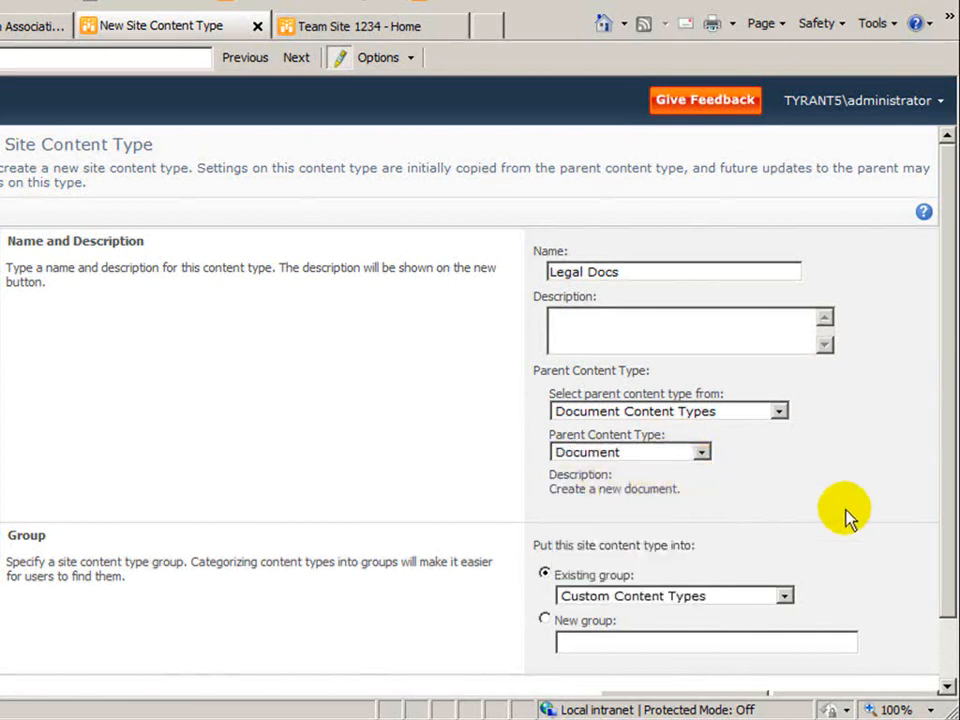
{"action": "scroll", "coordinate": [949, 540], "scroll_direction": "down", "scroll_amount": 2}
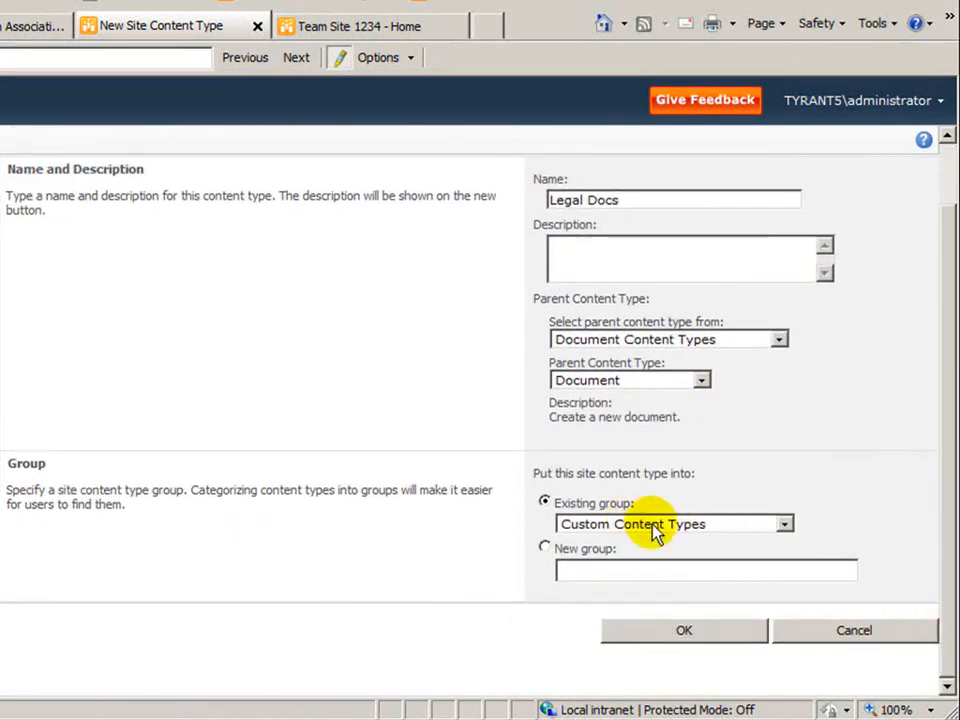
{"action": "left_click", "coordinate": [690, 631]}
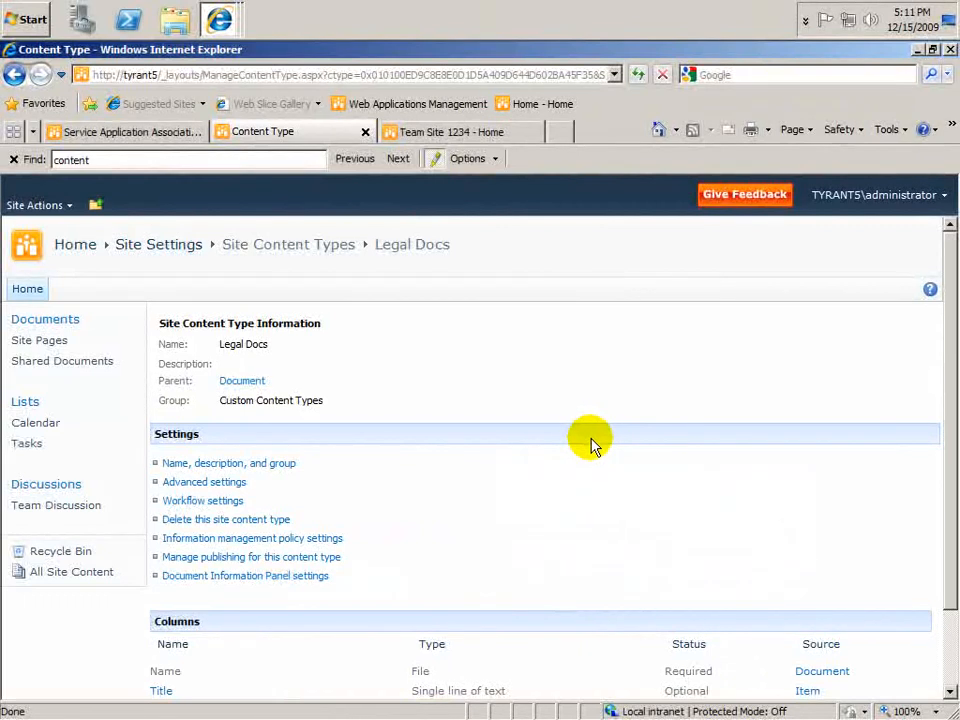
Step: Start a new site column for the Legal Docs content type, named Region and of type Managed Metadata
{"action": "scroll", "coordinate": [592, 442], "scroll_direction": "down", "scroll_amount": 2}
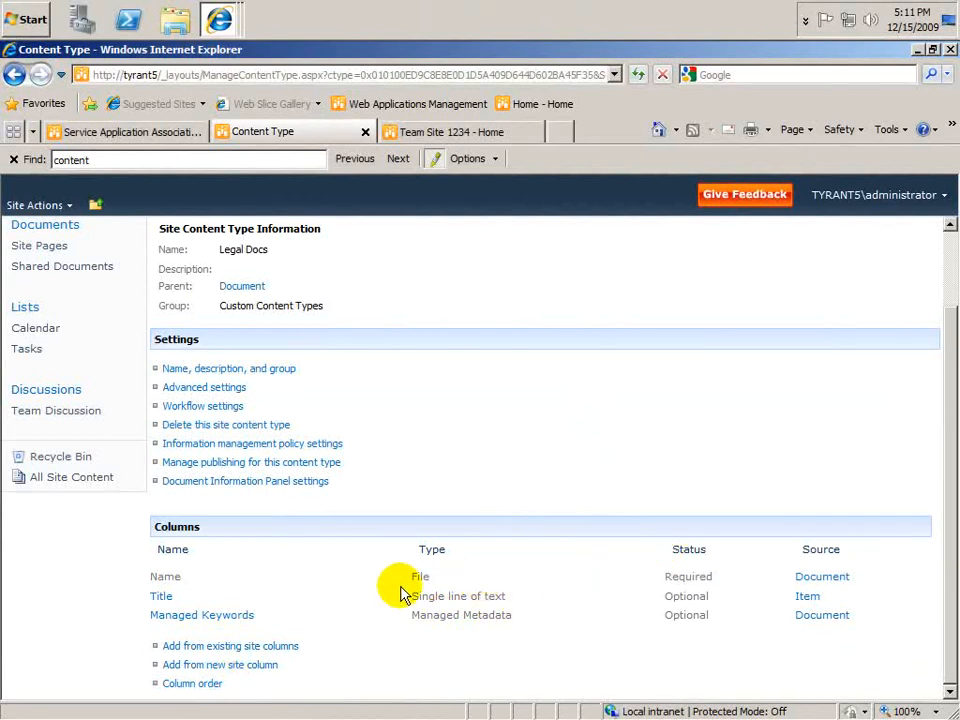
{"action": "left_click", "coordinate": [255, 668]}
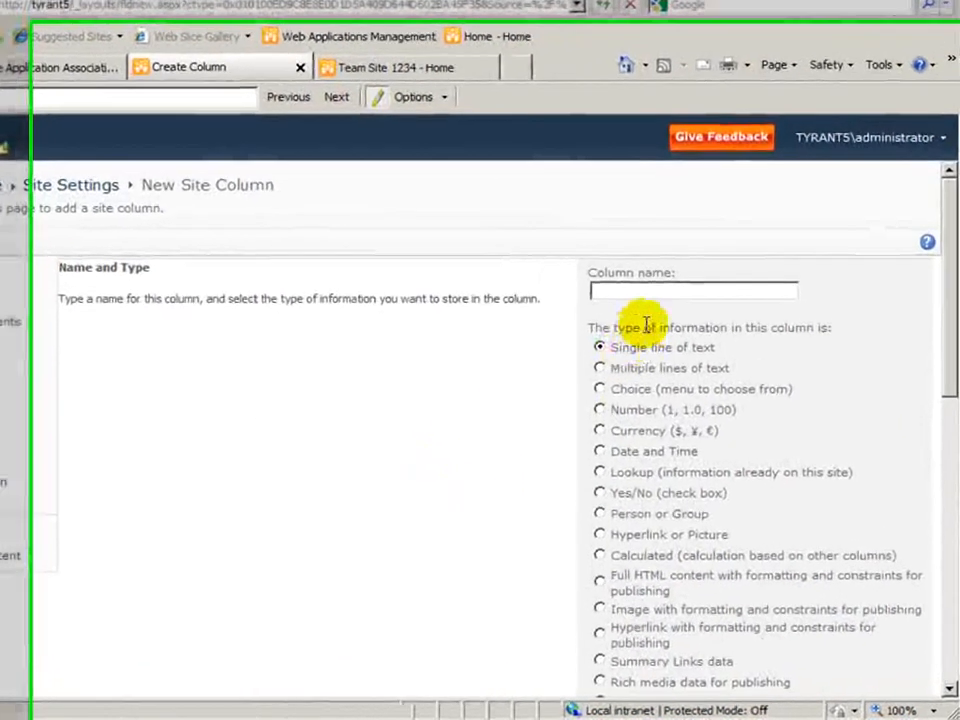
{"action": "left_click", "coordinate": [637, 290]}
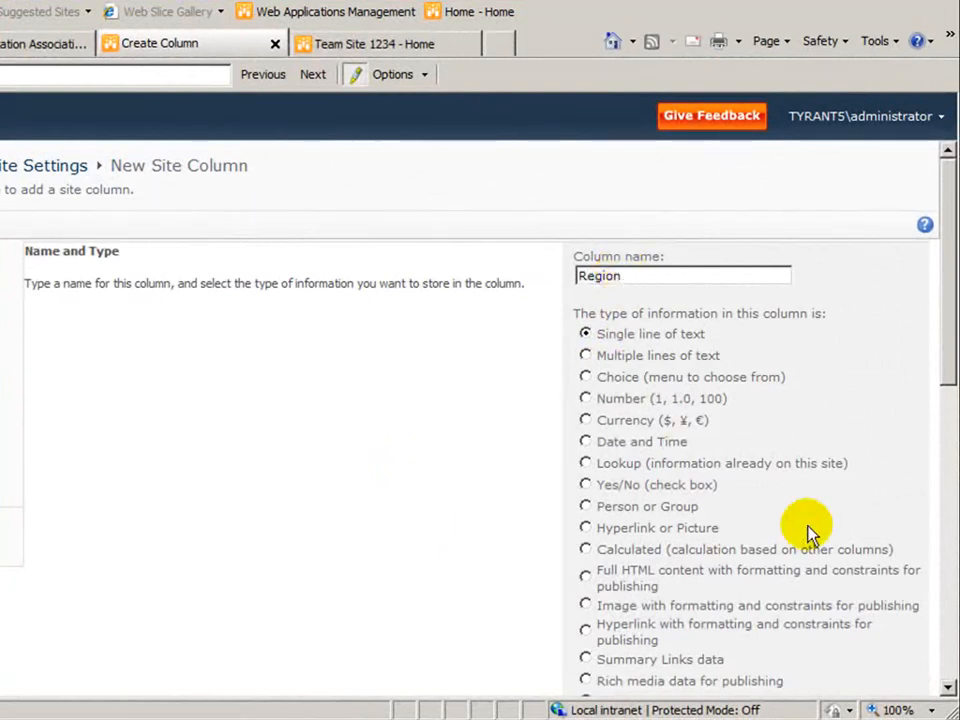
{"action": "left_click_drag", "start_coordinate": [940, 335], "coordinate": [948, 393]}
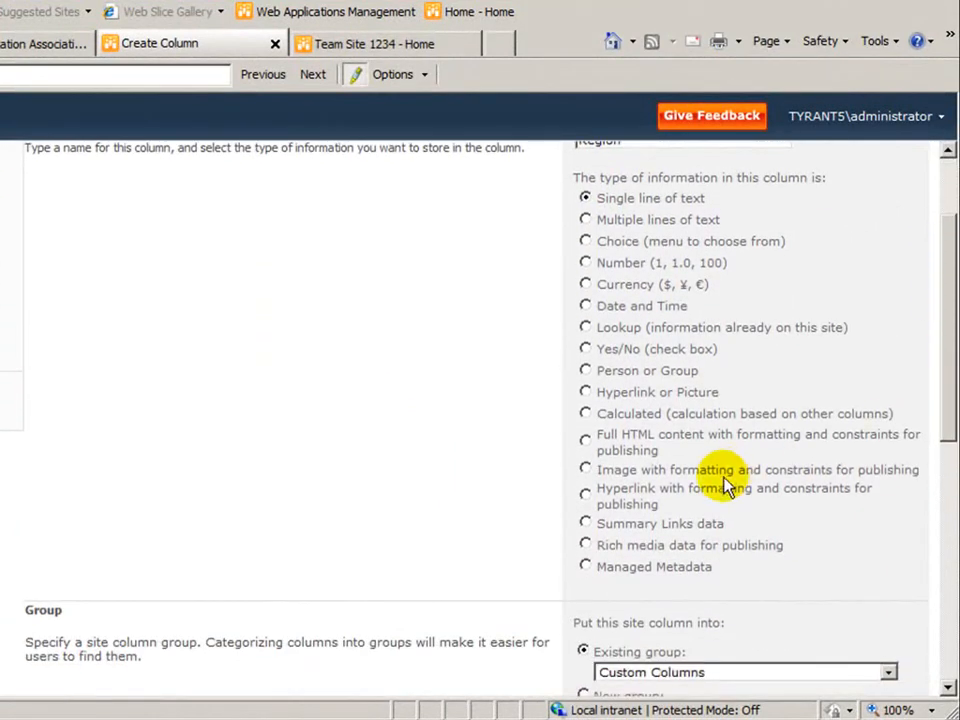
{"action": "left_click", "coordinate": [585, 566]}
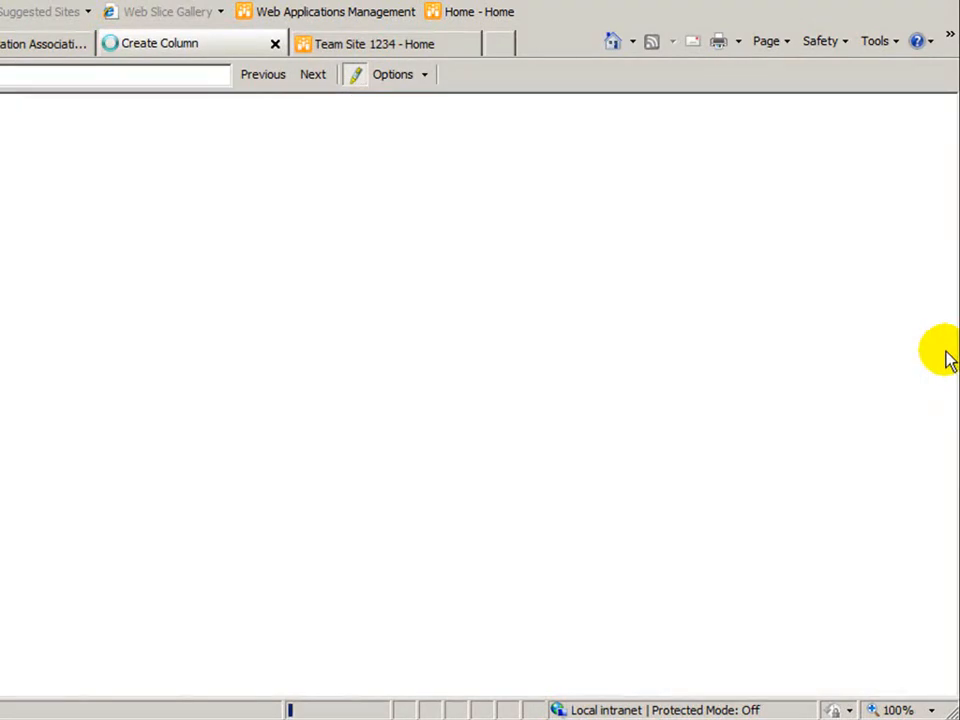
Step: Map the column to the Regions term set in the Company Terms group of GlobalManagedMetaData
{"action": "scroll", "coordinate": [852, 588], "scroll_direction": "down", "scroll_amount": 1}
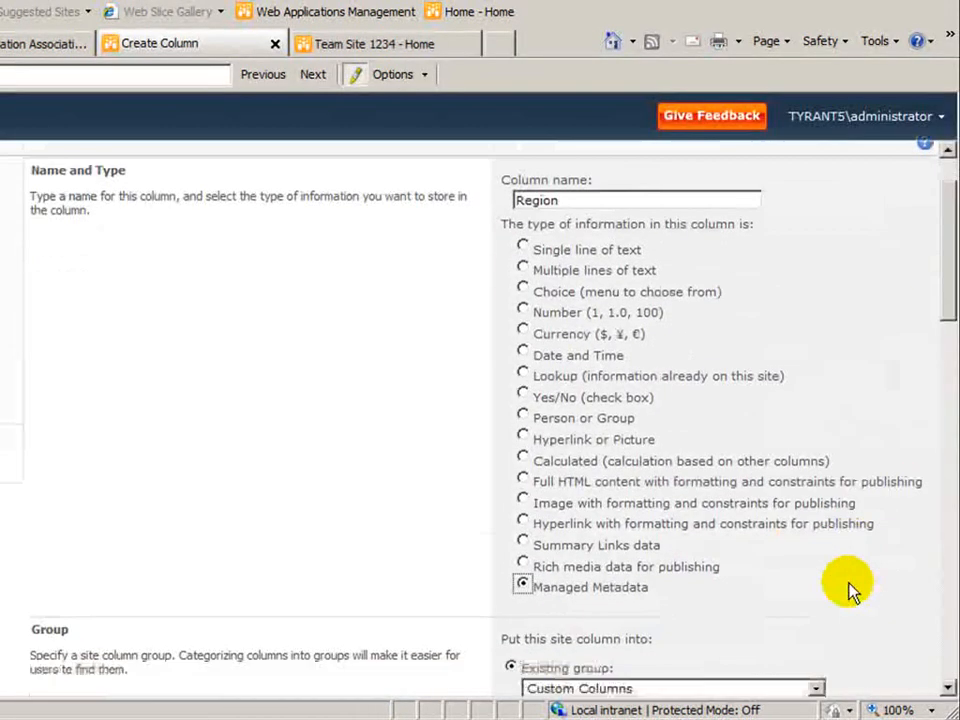
{"action": "scroll", "coordinate": [852, 588], "scroll_direction": "down", "scroll_amount": 5}
{"action": "left_click_drag", "start_coordinate": [952, 398], "coordinate": [952, 496]}
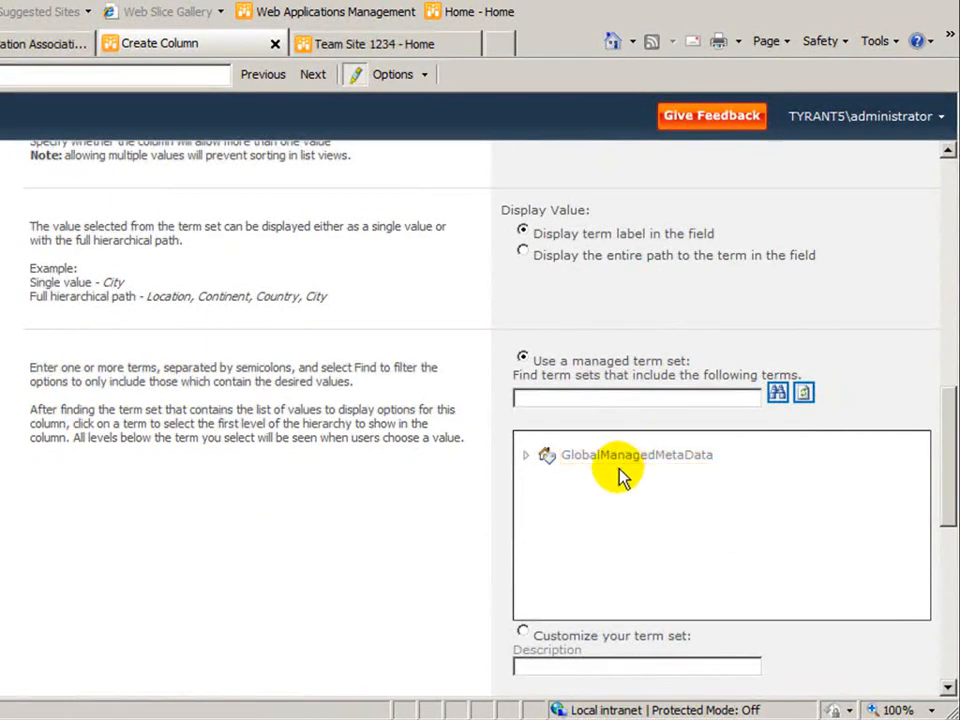
{"action": "left_click", "coordinate": [525, 456]}
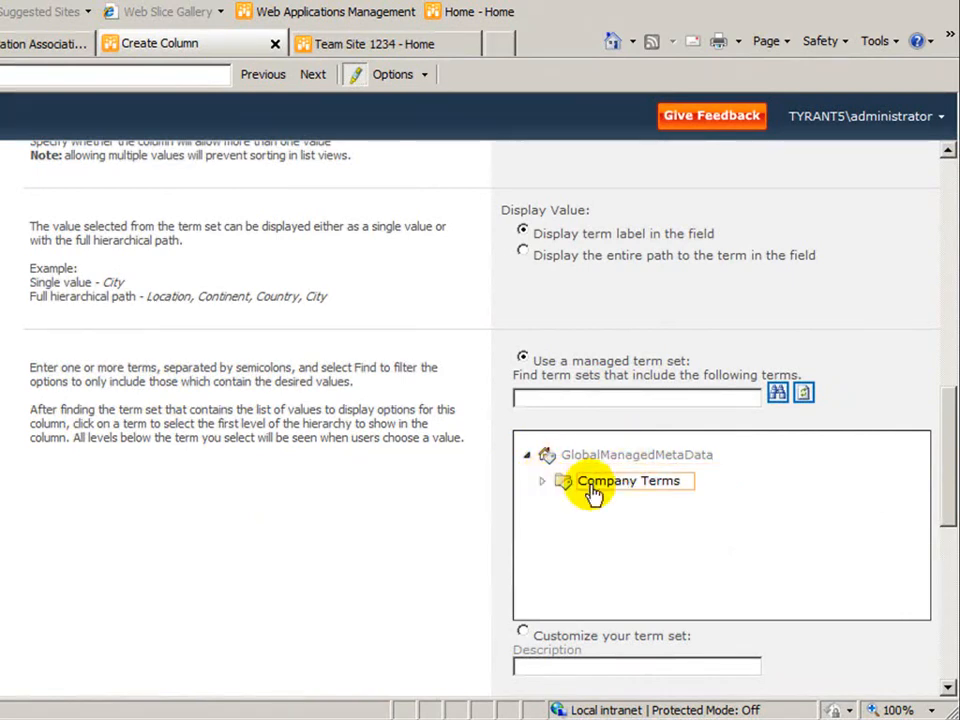
{"action": "left_click", "coordinate": [542, 483]}
{"action": "left_click", "coordinate": [617, 536]}
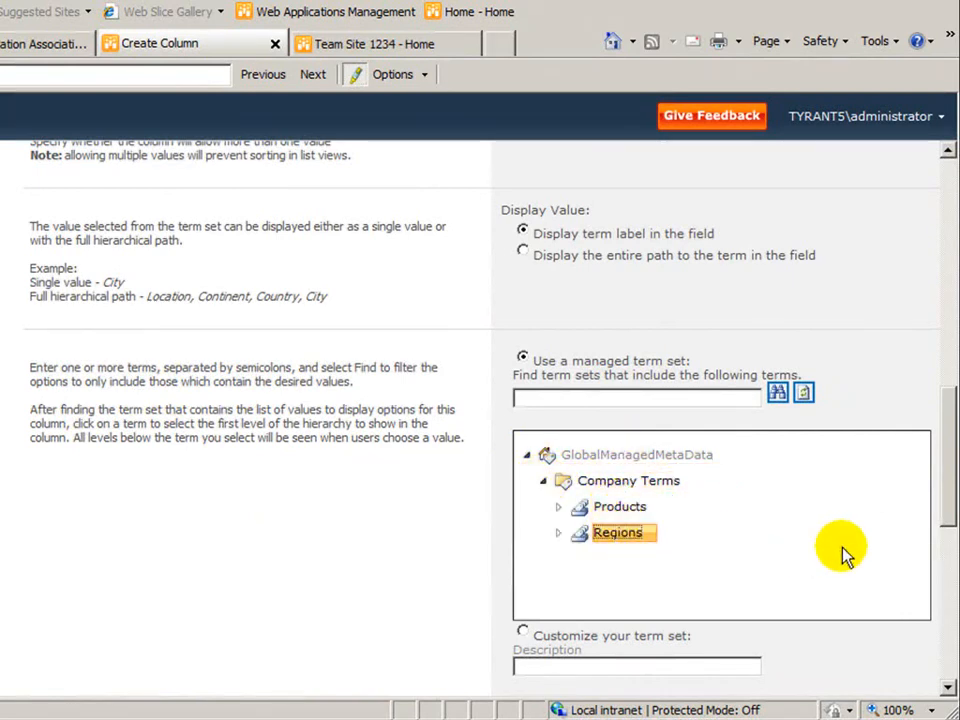
Step: Set the column's default value to the term North from the Regions term set
{"action": "left_click_drag", "start_coordinate": [945, 497], "coordinate": [943, 544]}
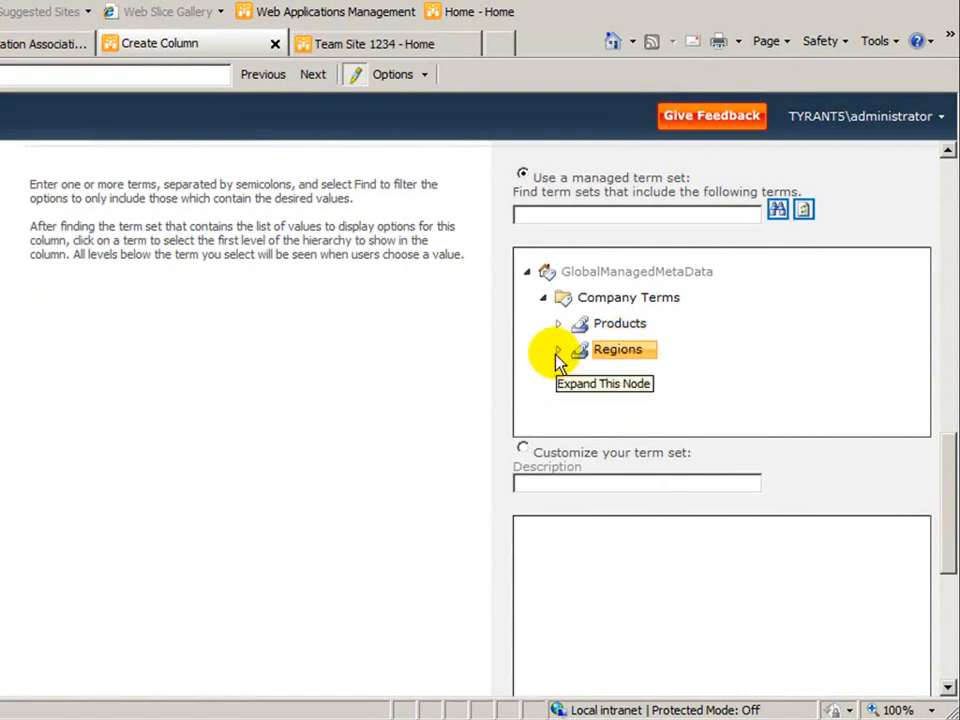
{"action": "left_click_drag", "start_coordinate": [945, 508], "coordinate": [942, 576]}
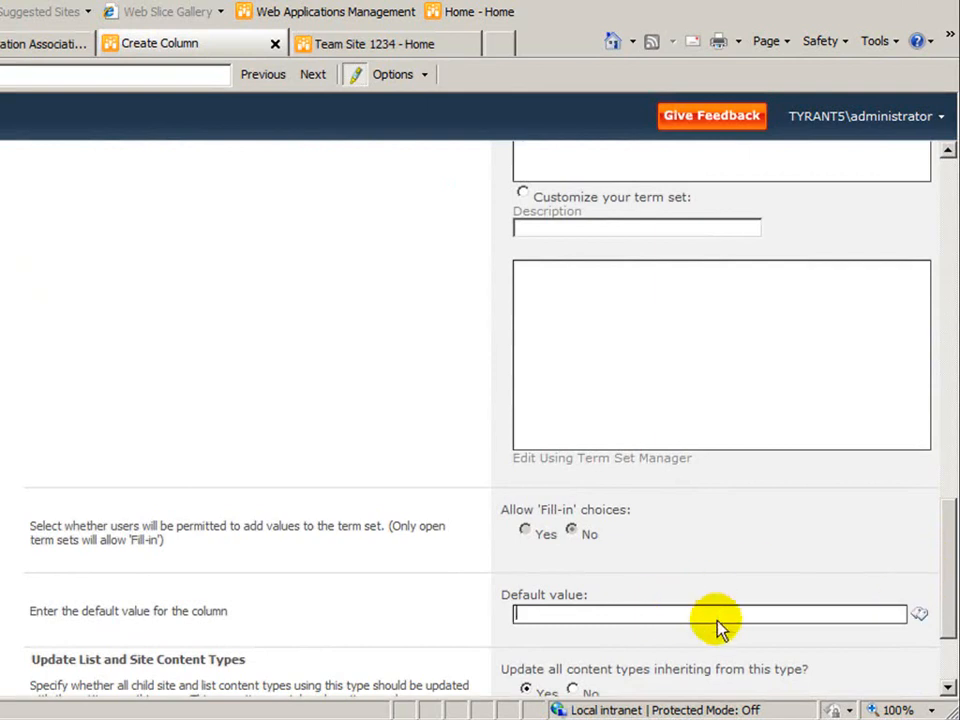
{"action": "left_click", "coordinate": [918, 614]}
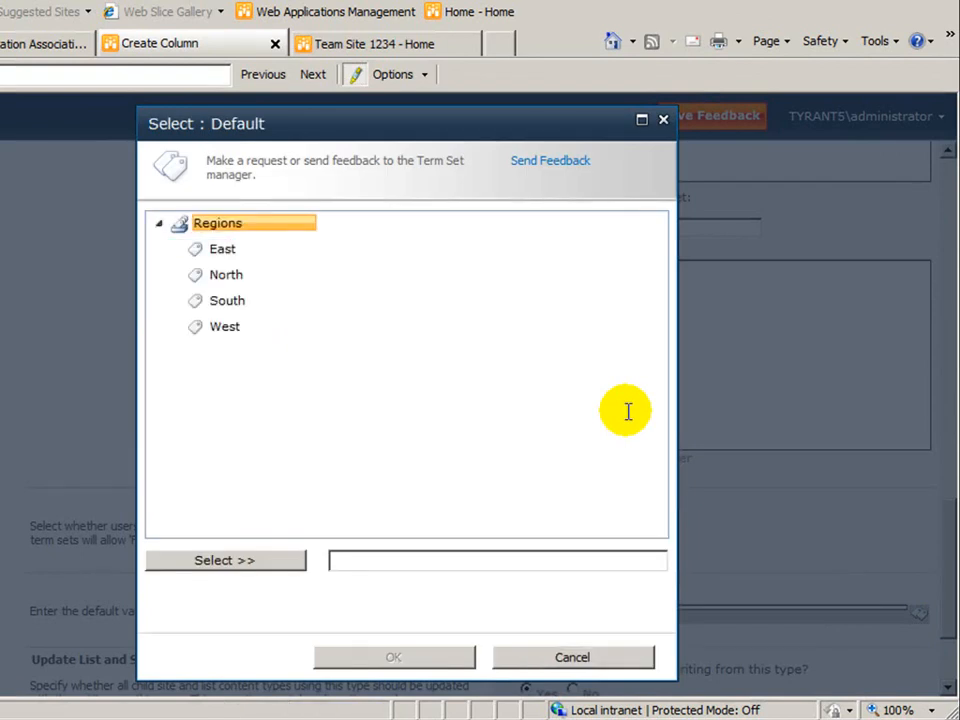
{"action": "left_click", "coordinate": [226, 276]}
{"action": "left_click", "coordinate": [276, 562]}
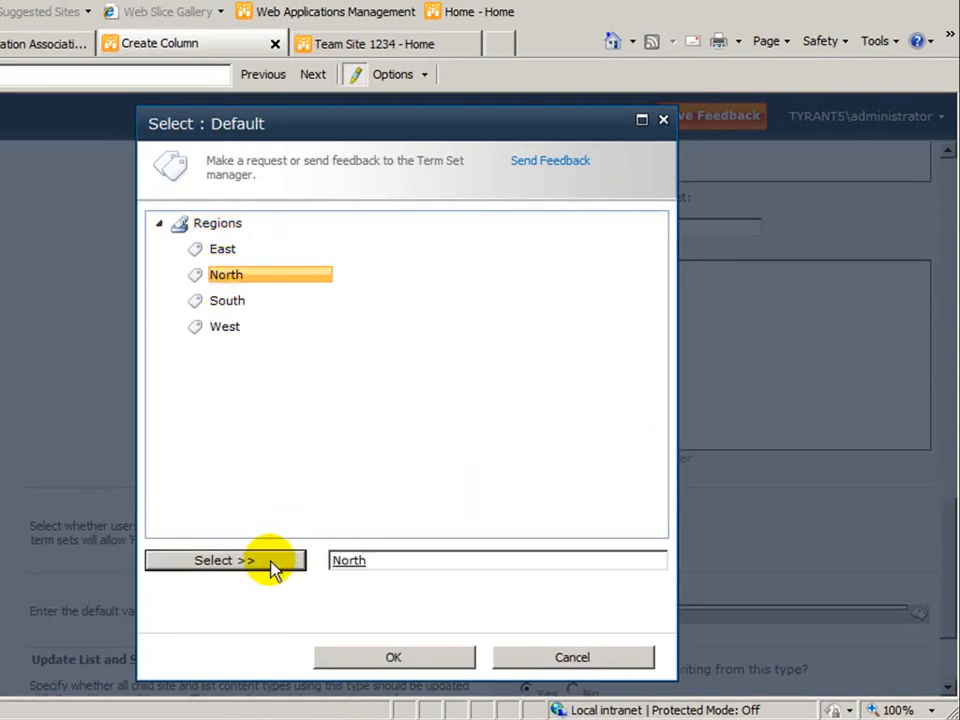
{"action": "left_click", "coordinate": [434, 652]}
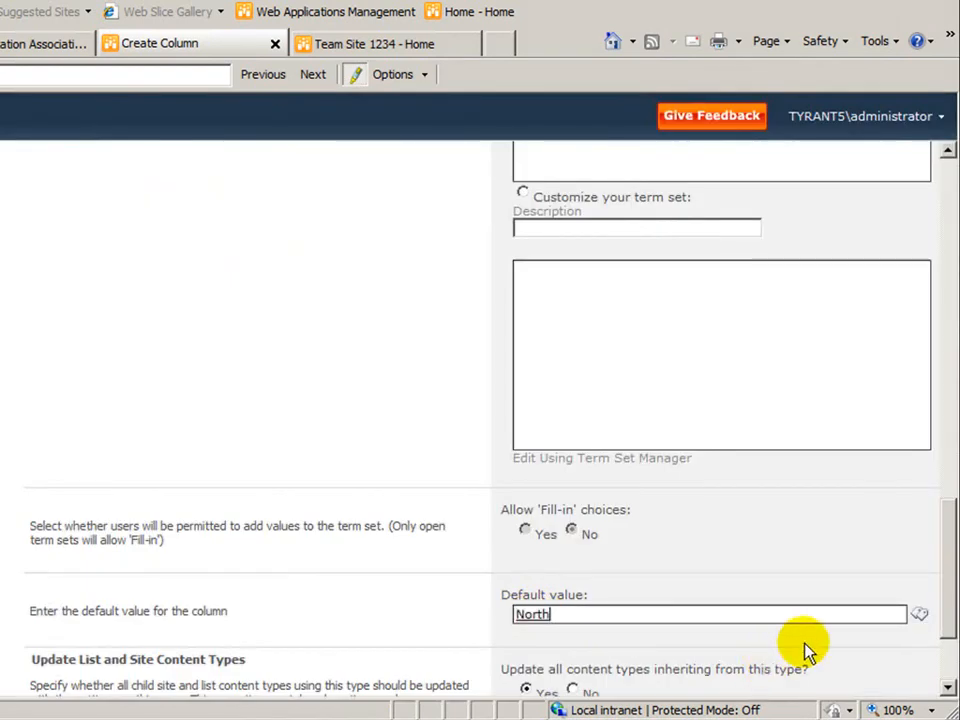
Step: Try to save the column as Region, rename it Company Region and save it to the Legal Docs content type
{"action": "scroll", "coordinate": [806, 648], "scroll_direction": "down", "scroll_amount": 3}
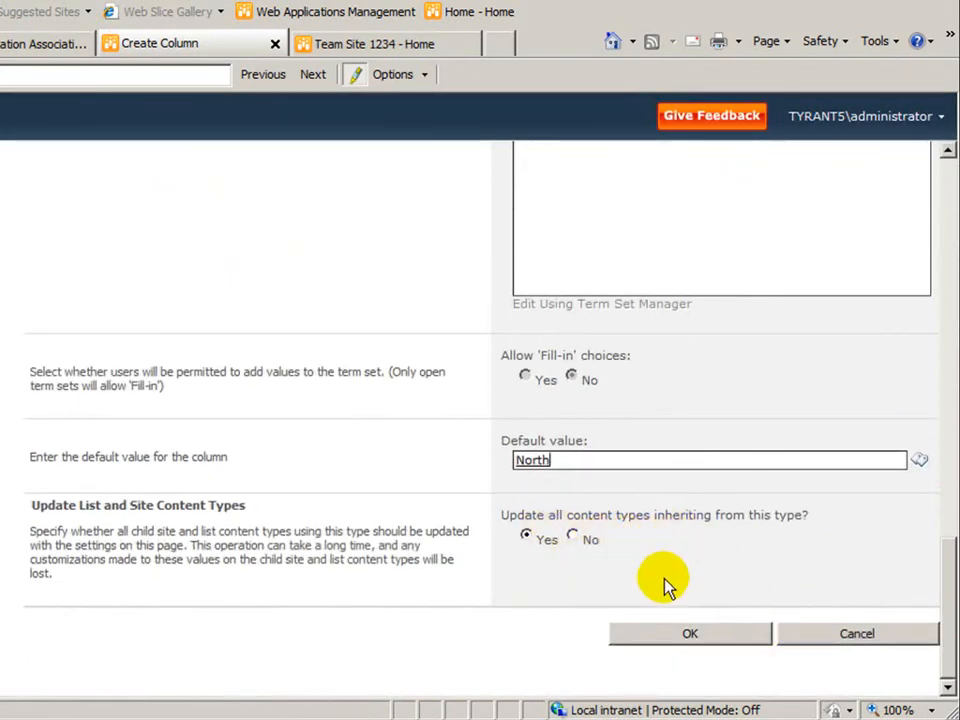
{"action": "left_click", "coordinate": [698, 636]}
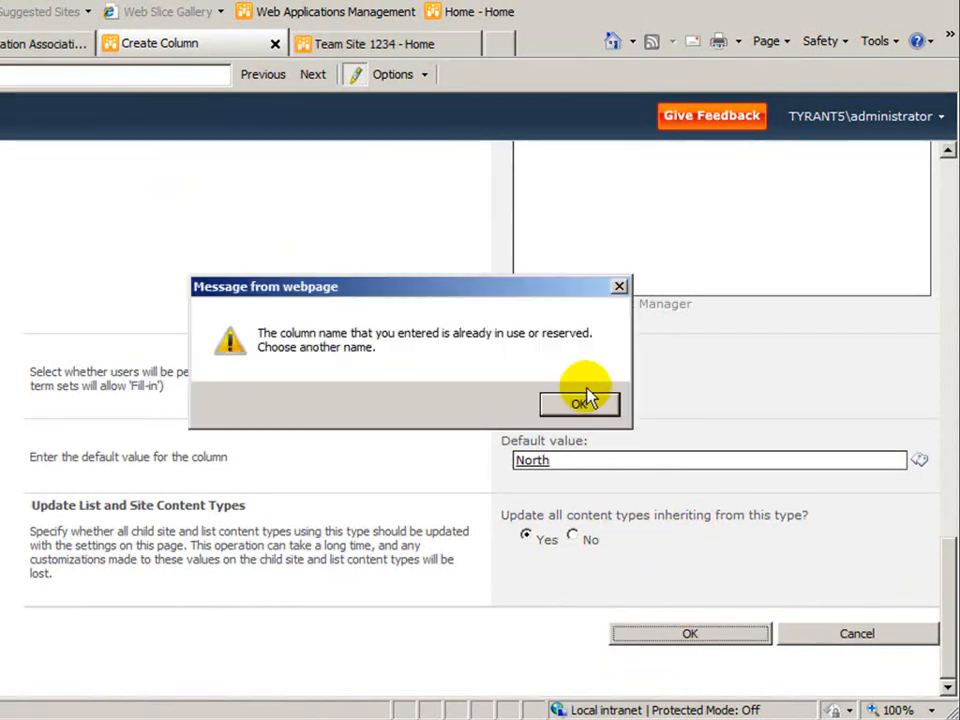
{"action": "left_click", "coordinate": [587, 408]}
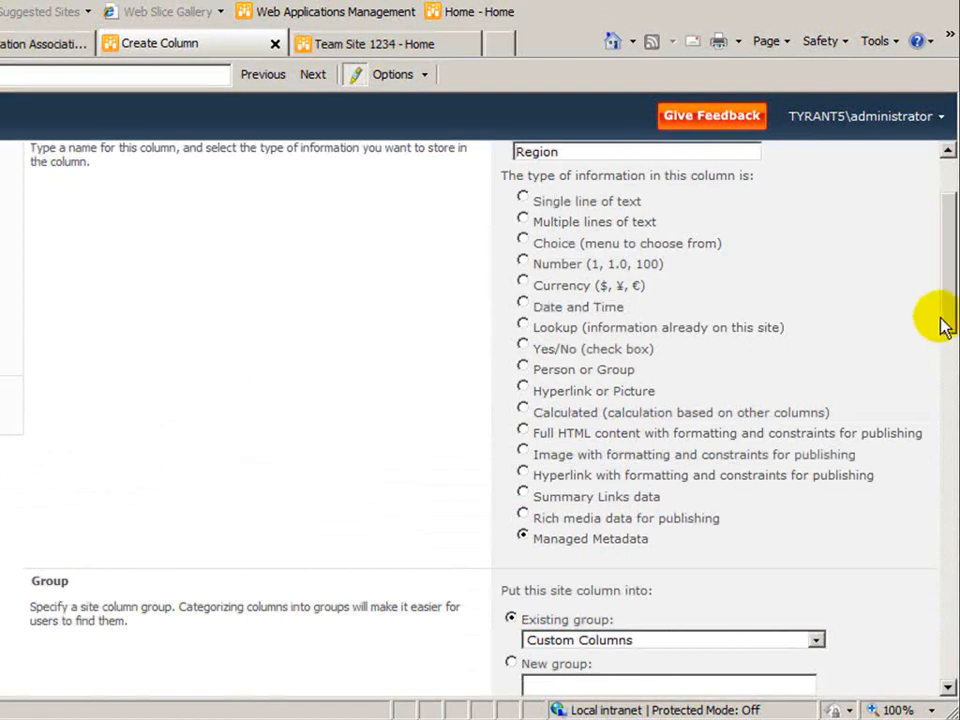
{"action": "scroll", "coordinate": [945, 315], "scroll_direction": "up", "scroll_amount": 3}
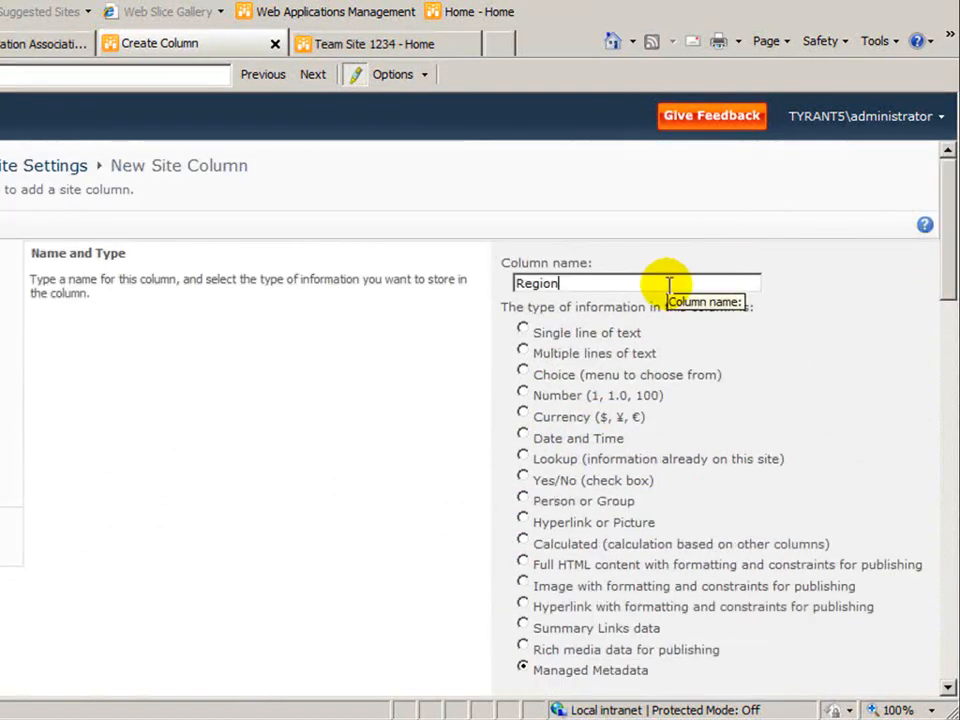
{"action": "type", "text": "ompany"}
{"action": "scroll", "coordinate": [750, 471], "scroll_direction": "down", "scroll_amount": 15}
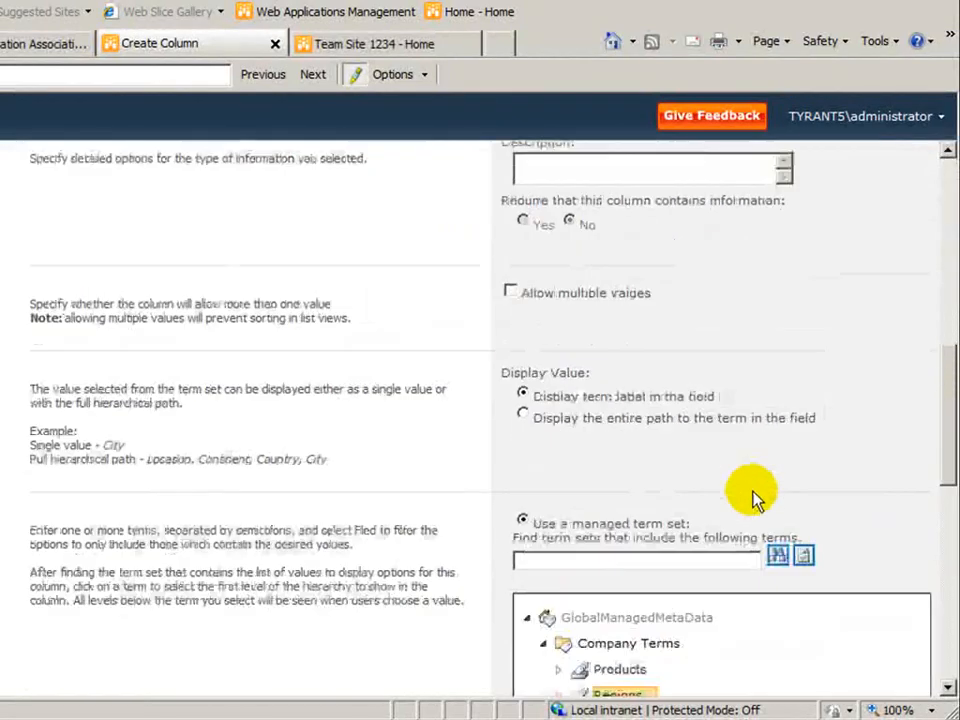
{"action": "left_click", "coordinate": [735, 637]}
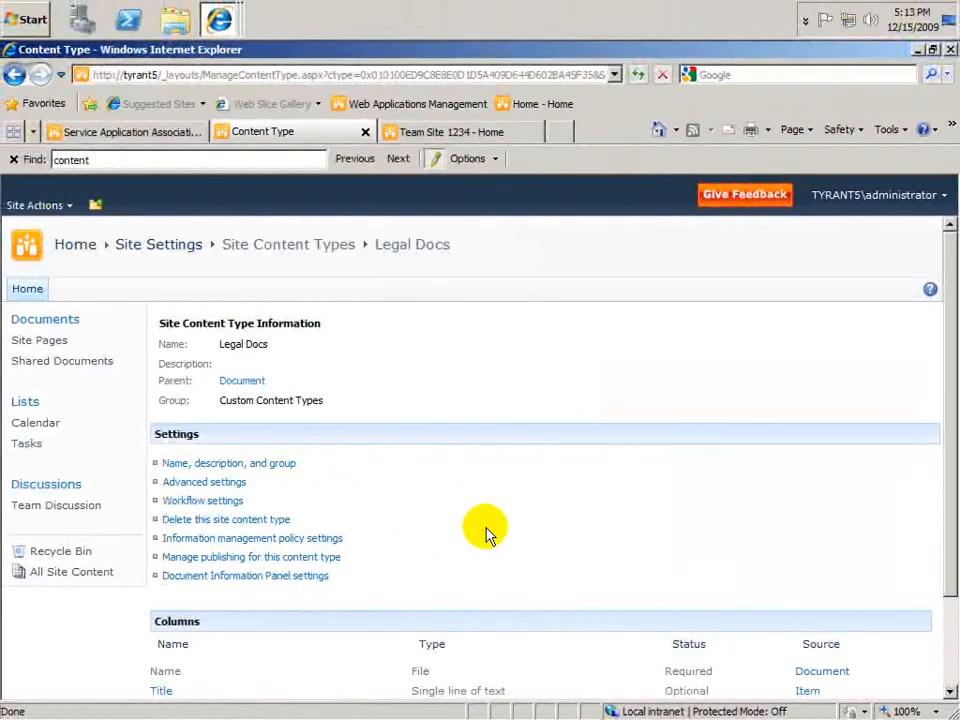
Step: Start another new site column for Legal Docs, named Affected Product and of type Managed Metadata
{"action": "scroll", "coordinate": [486, 531], "scroll_direction": "down", "scroll_amount": 2}
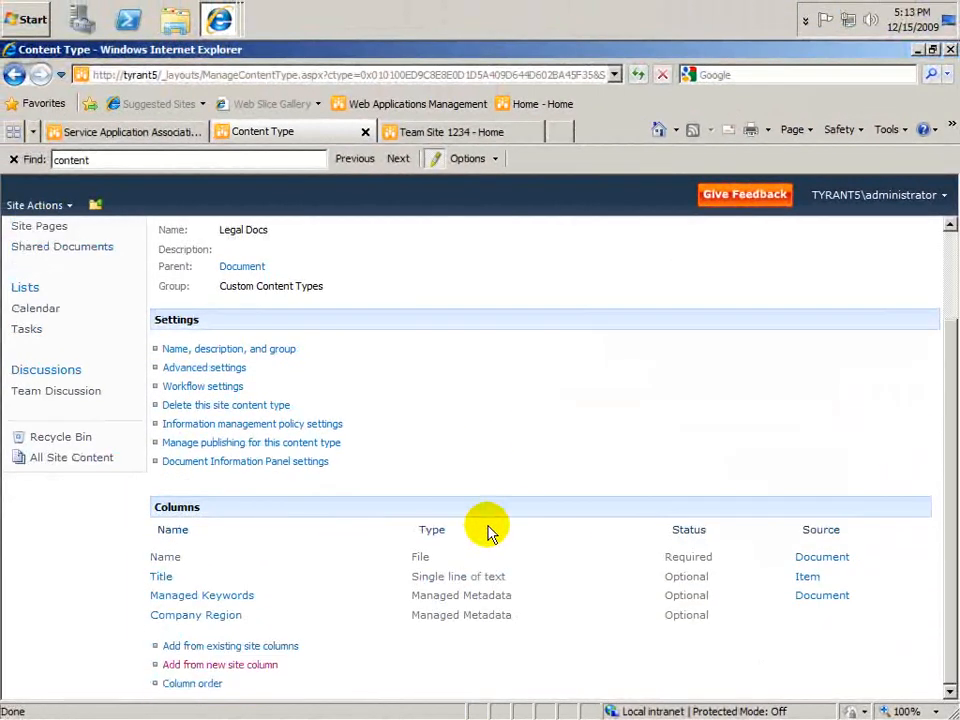
{"action": "left_click", "coordinate": [257, 668]}
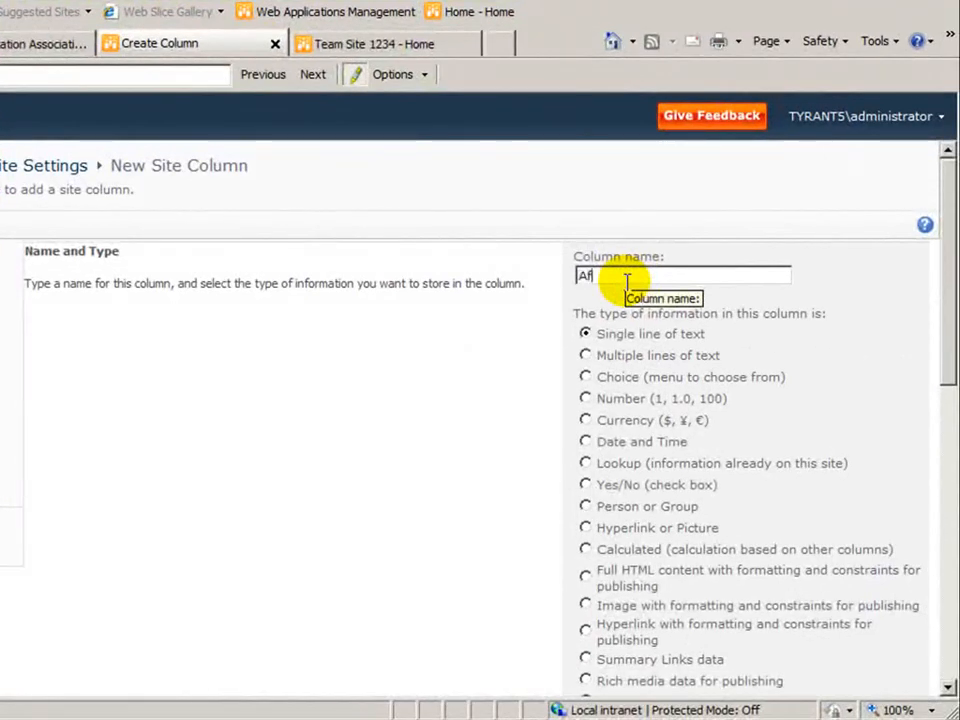
{"action": "type", "text": "Affected"}
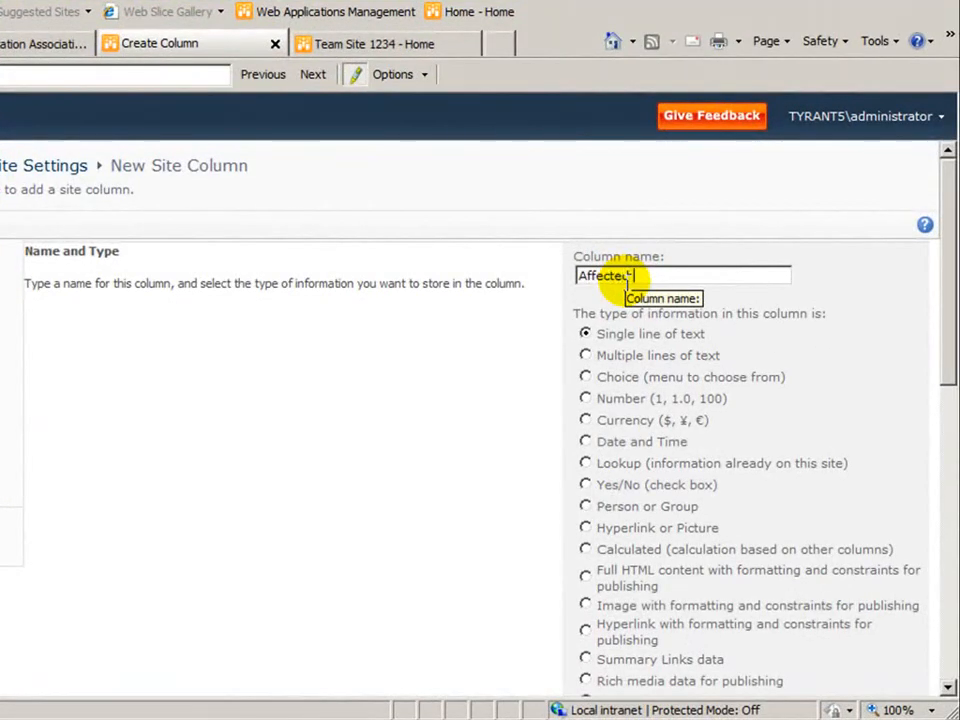
{"action": "type", "text": " Product"}
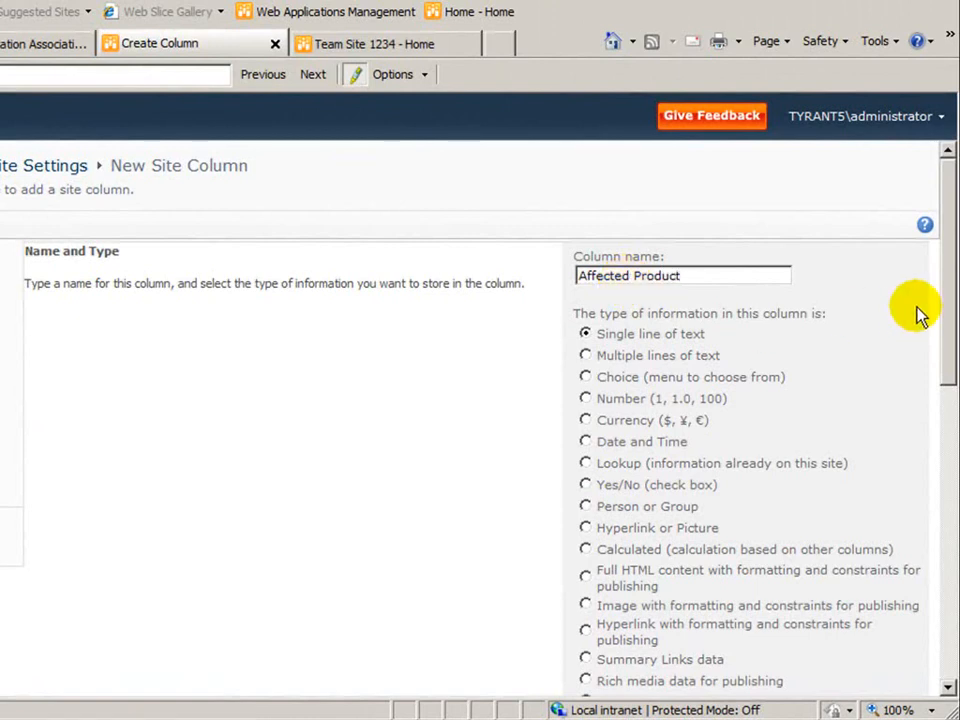
{"action": "left_click_drag", "start_coordinate": [946, 289], "coordinate": [945, 360]}
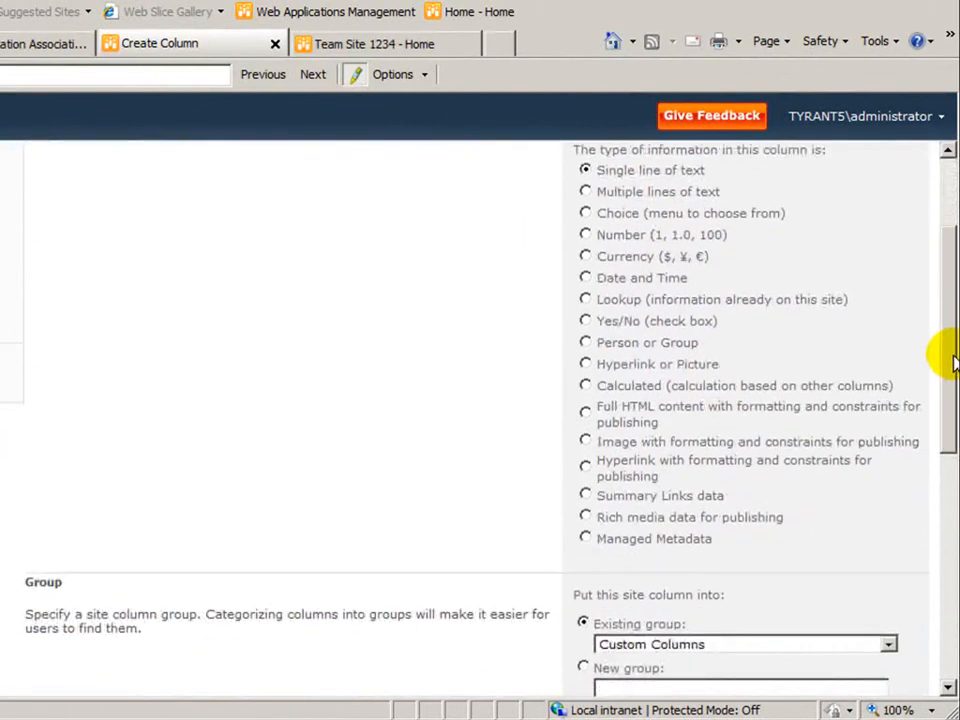
{"action": "left_click", "coordinate": [586, 543]}
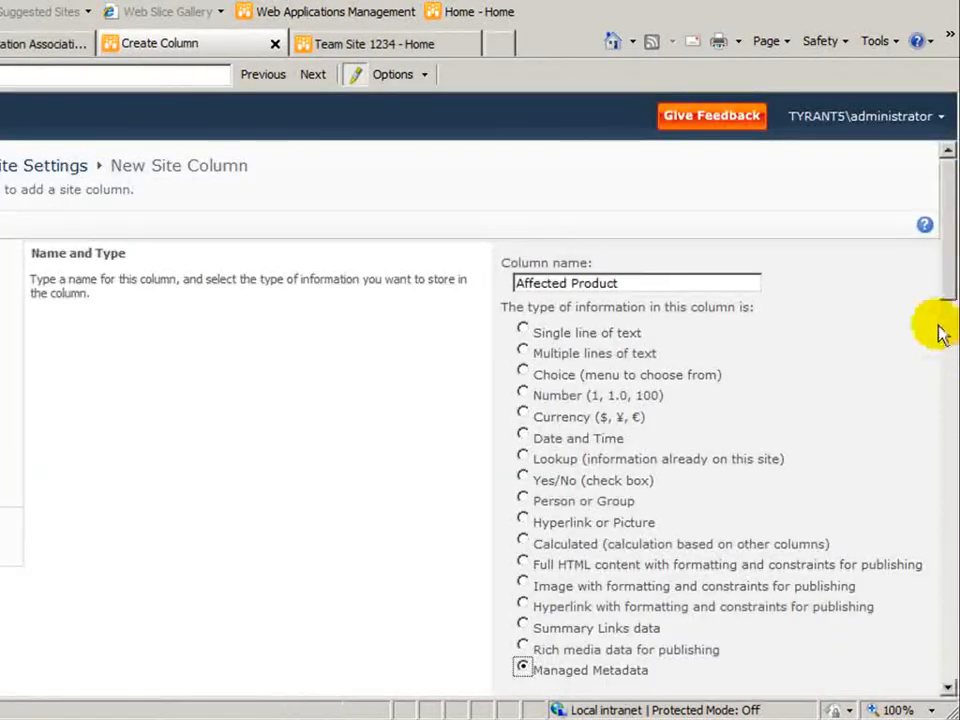
Step: Map the Affected Product column to the Products term set in the Company Terms group of GlobalManagedMetaData and save the column
{"action": "left_click_drag", "start_coordinate": [939, 268], "coordinate": [924, 506]}
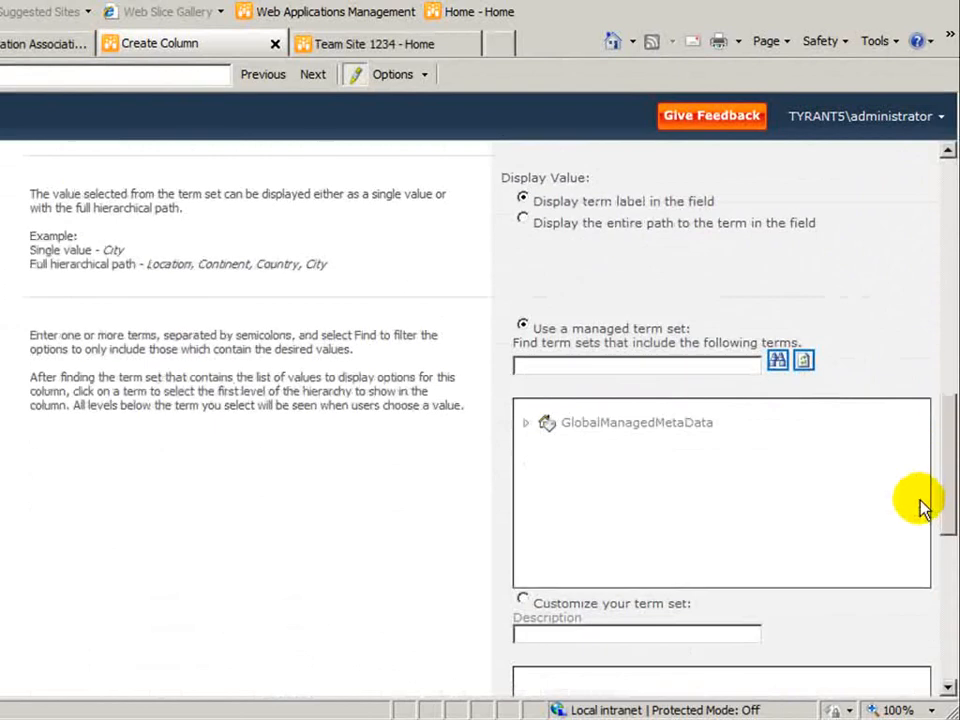
{"action": "left_click", "coordinate": [527, 425]}
{"action": "left_click", "coordinate": [545, 451]}
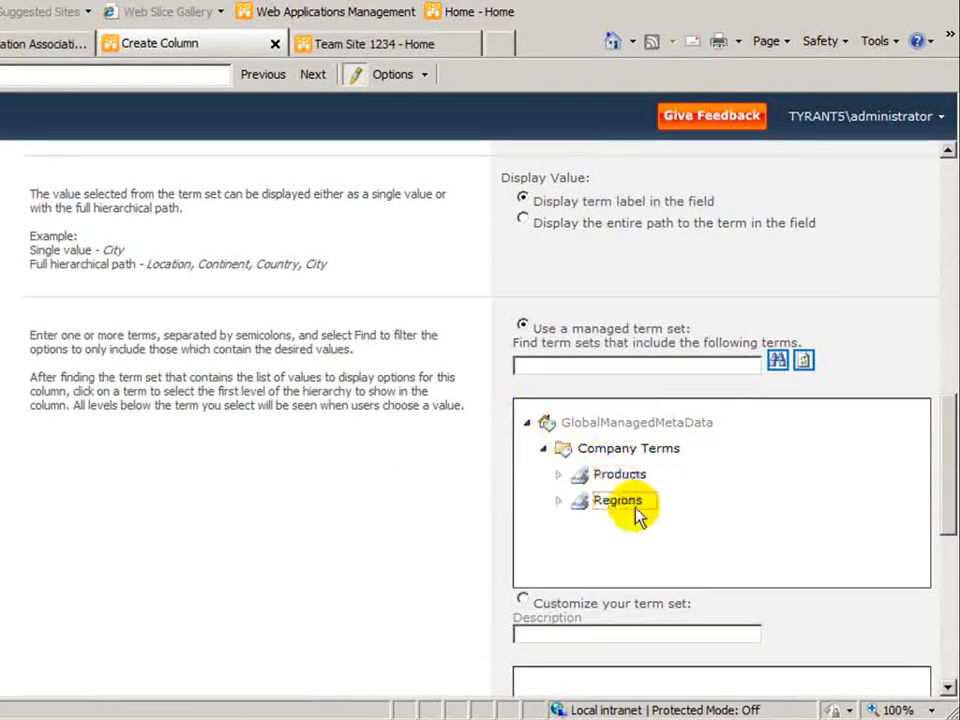
{"action": "left_click", "coordinate": [619, 474]}
{"action": "left_click_drag", "start_coordinate": [948, 512], "coordinate": [938, 662]}
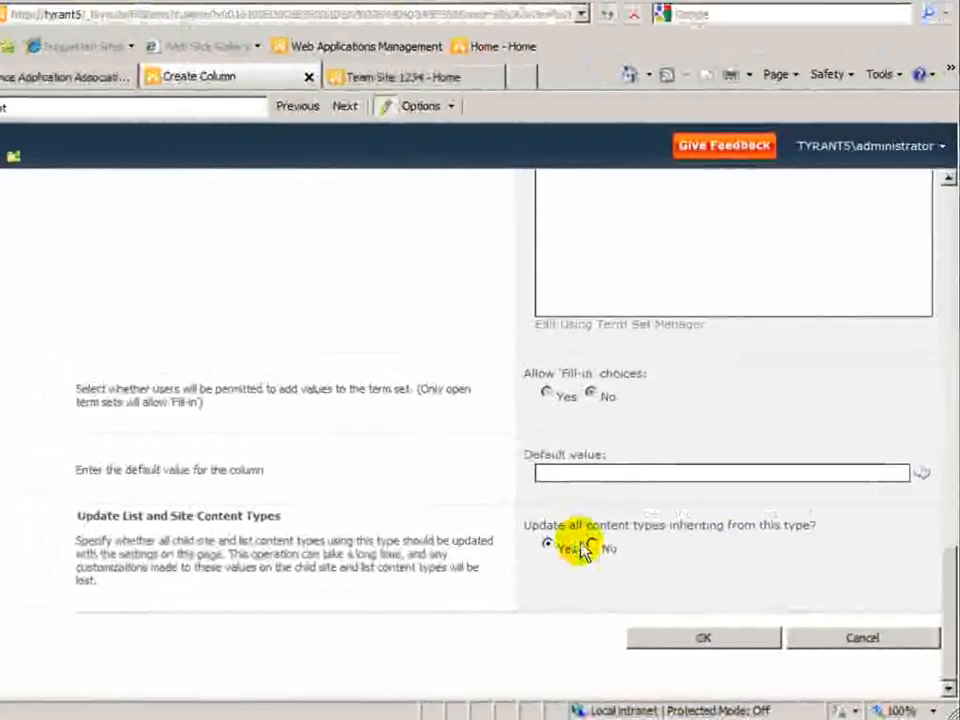
{"action": "left_click", "coordinate": [686, 635]}
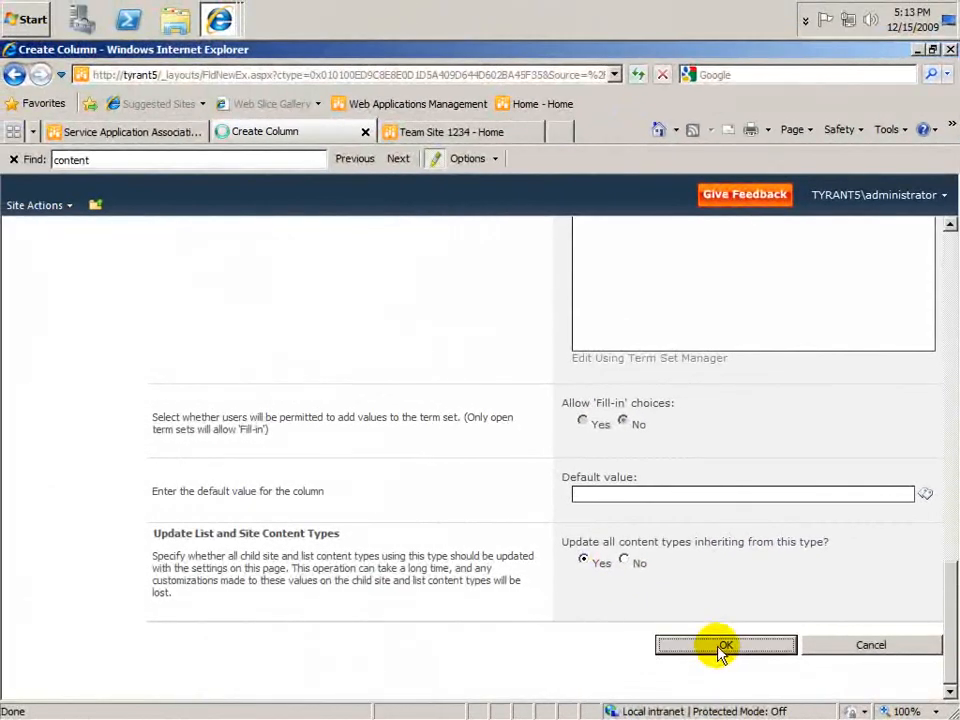
Step: Publish the Legal Docs content type for consuming web applications, and check its last successful published date
{"action": "scroll", "coordinate": [572, 574], "scroll_direction": "down", "scroll_amount": 3}
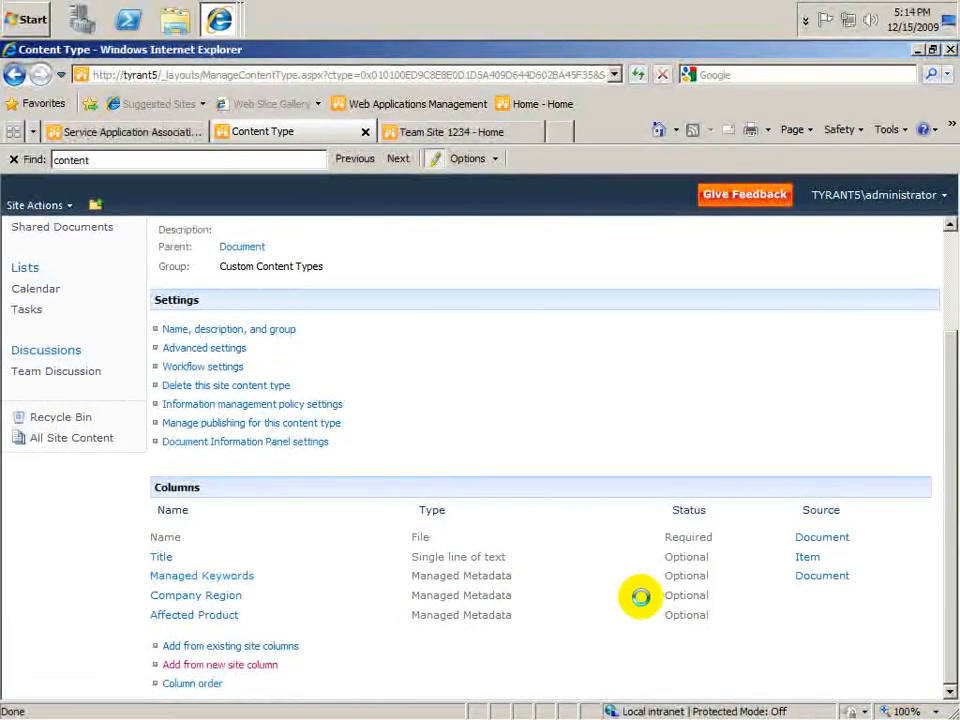
{"action": "double_click", "coordinate": [172, 300]}
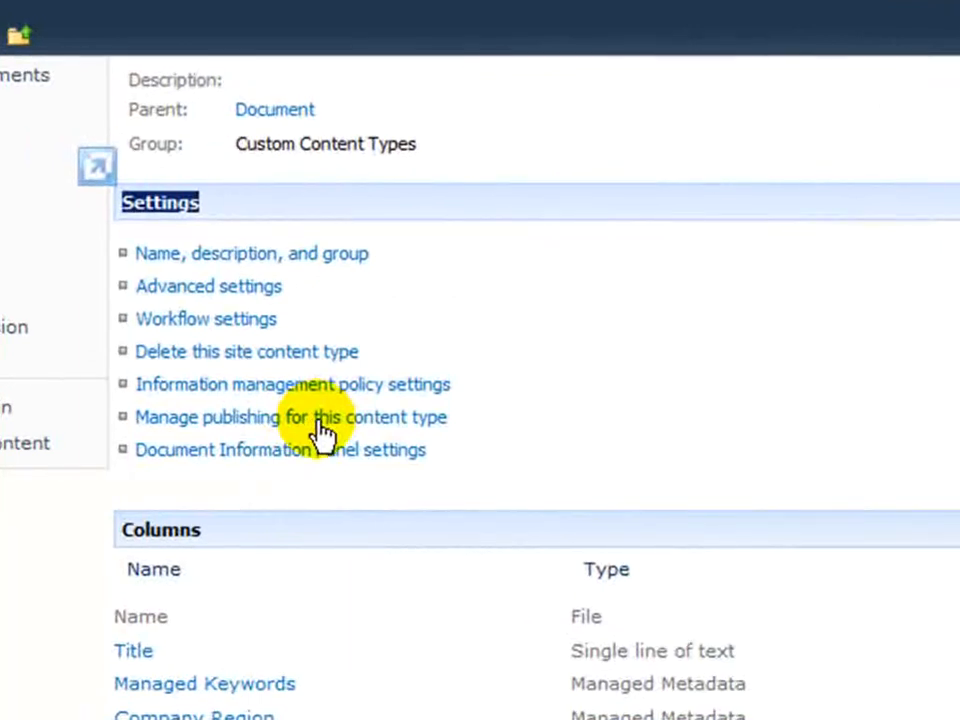
{"action": "left_click", "coordinate": [322, 425]}
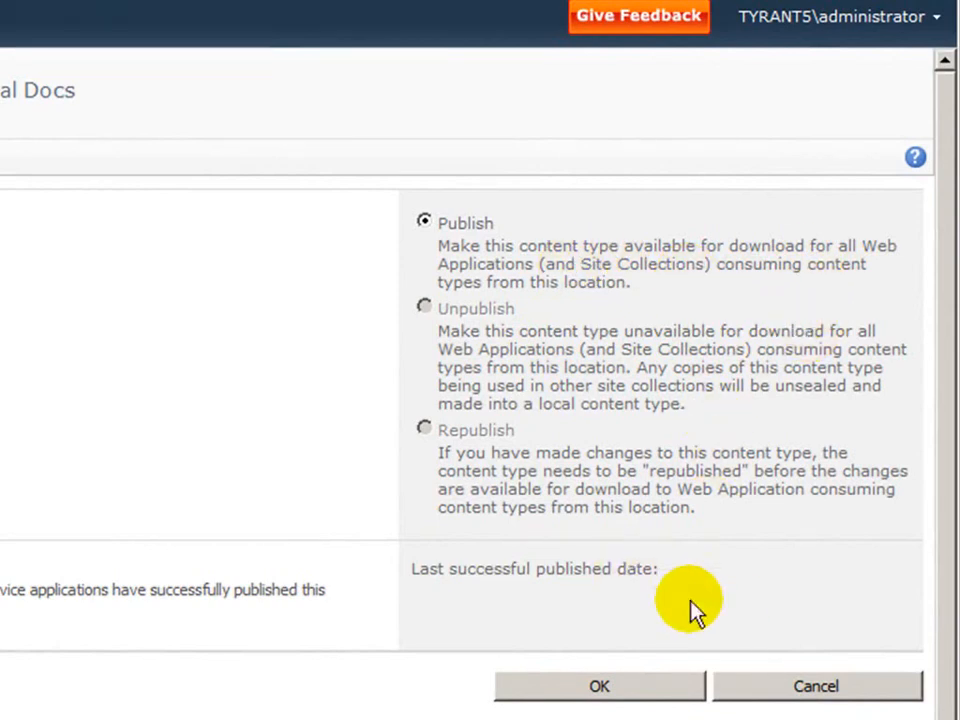
{"action": "left_click", "coordinate": [634, 693]}
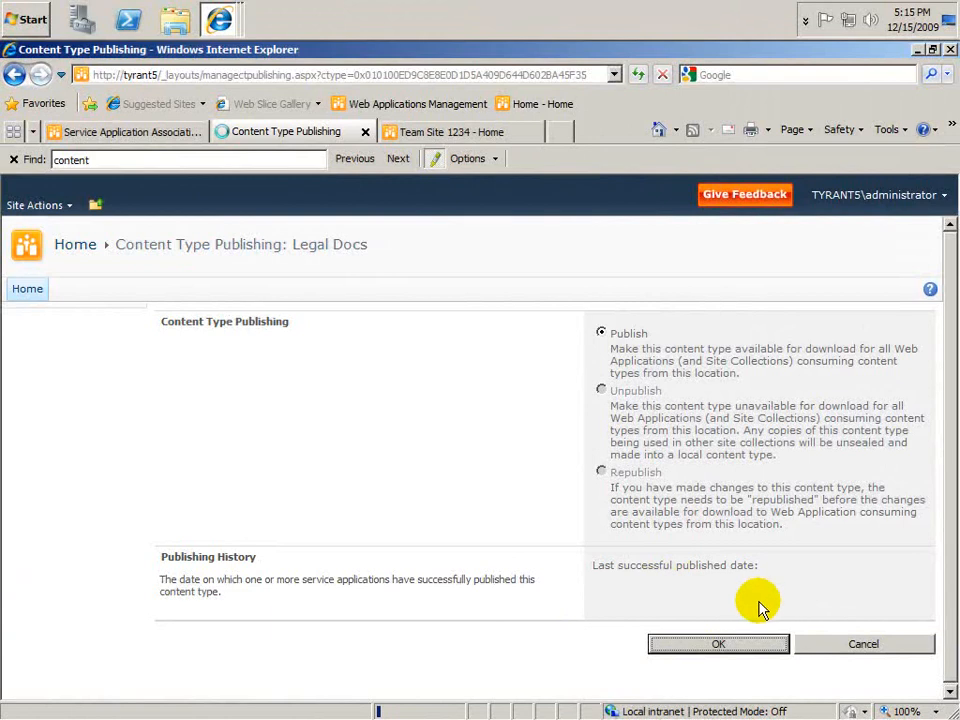
{"action": "left_click", "coordinate": [309, 557]}
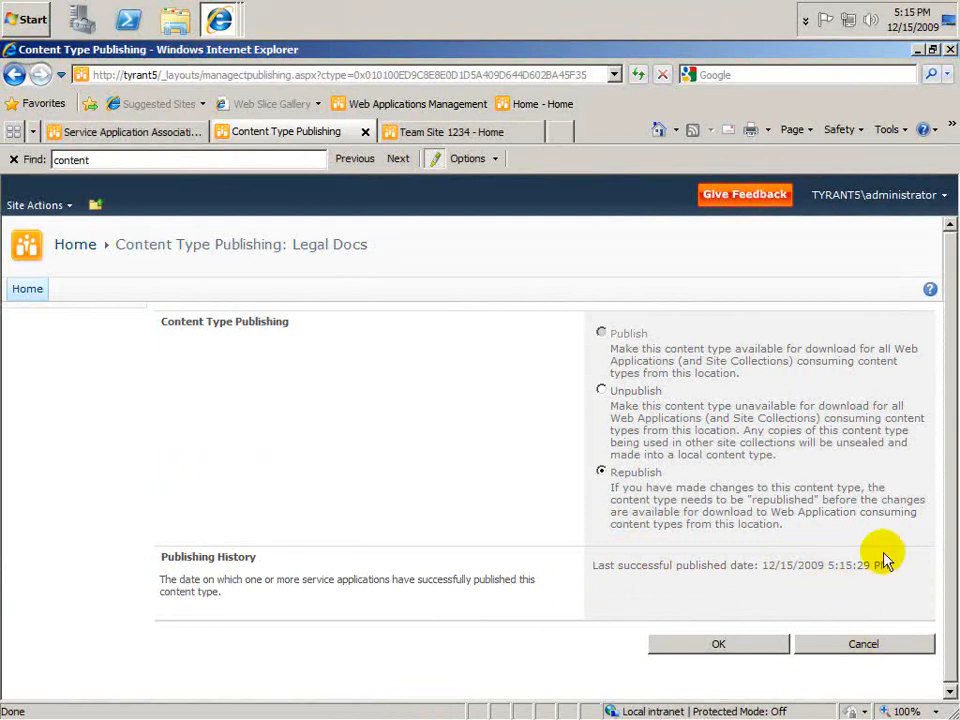
{"action": "left_click", "coordinate": [846, 643]}
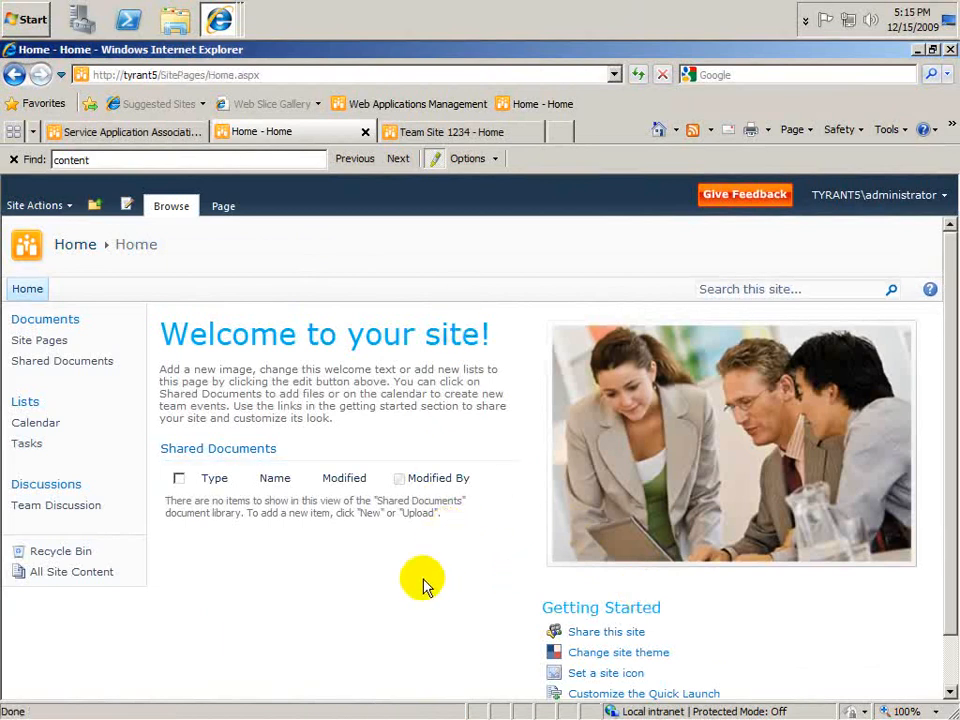
Step: Look through the site content types of Team Site 1234 for the published Legal Docs content type
{"action": "left_click", "coordinate": [435, 140]}
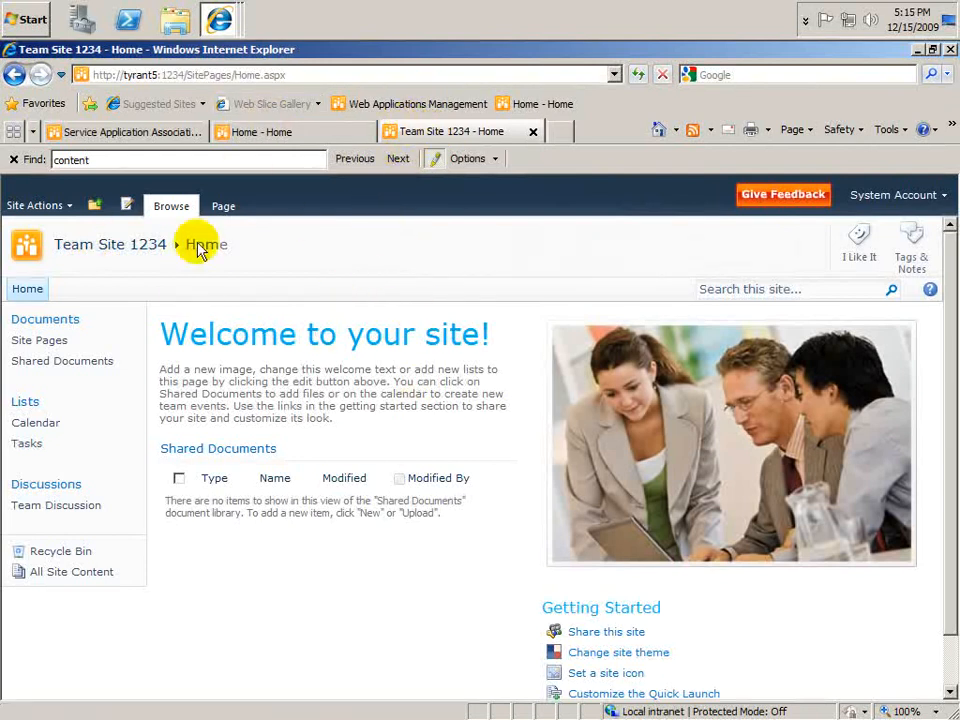
{"action": "left_click", "coordinate": [40, 210]}
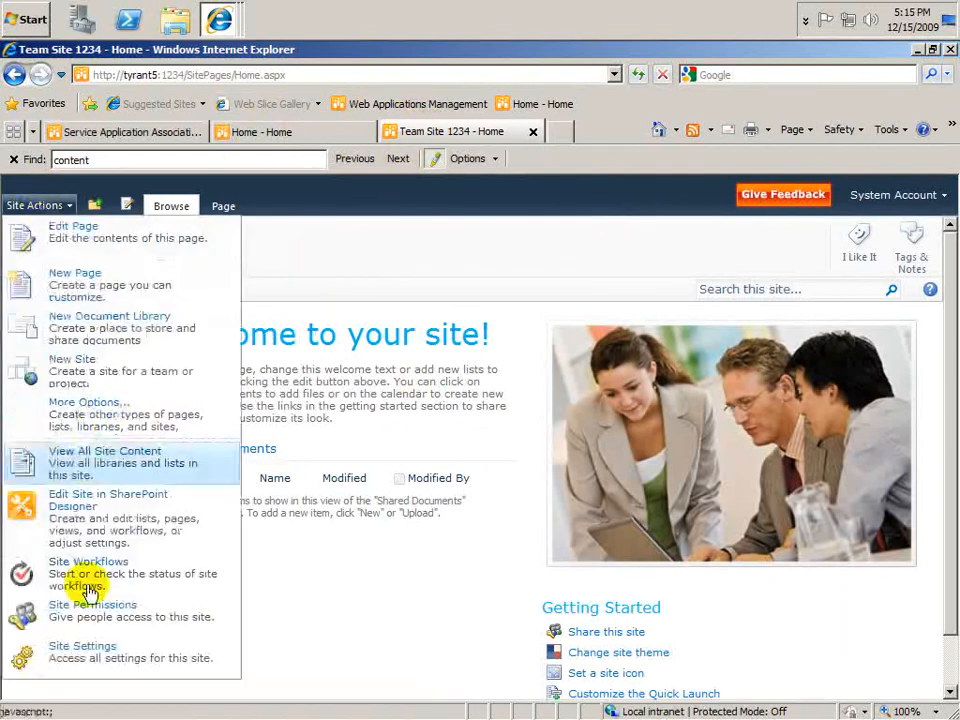
{"action": "left_click", "coordinate": [140, 663]}
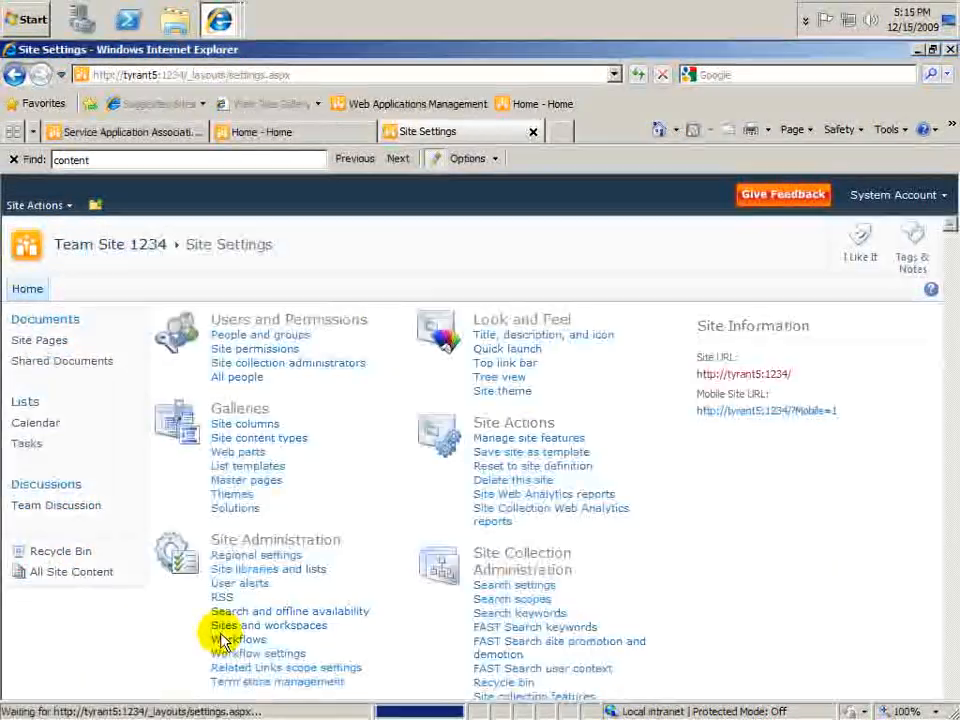
{"action": "left_click", "coordinate": [280, 443]}
{"action": "scroll", "coordinate": [478, 526], "scroll_direction": "down", "scroll_amount": 6}
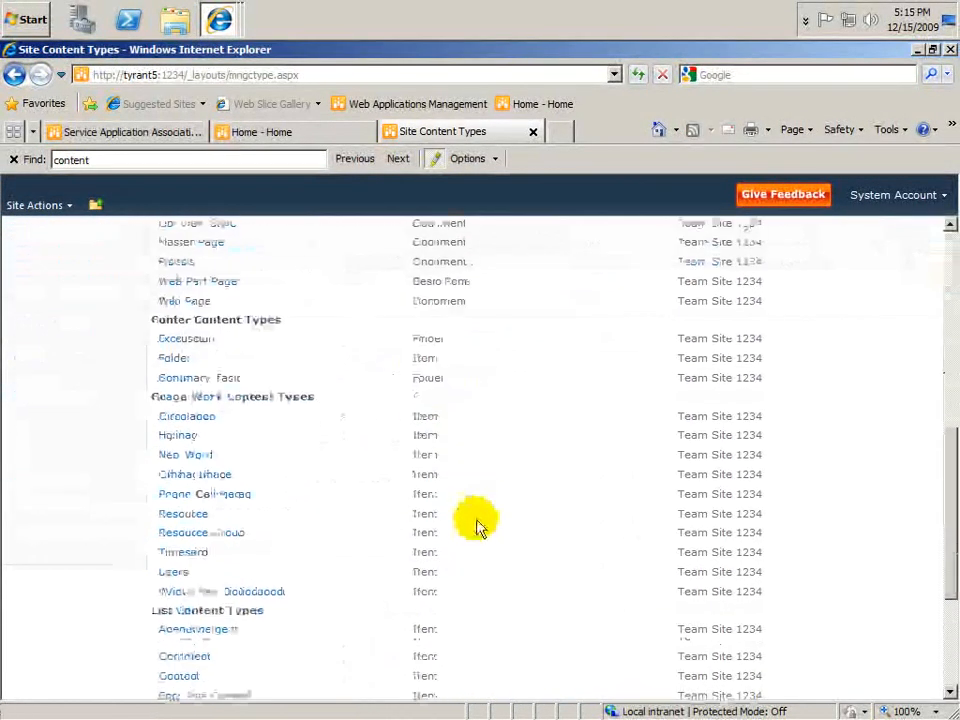
{"action": "scroll", "coordinate": [479, 526], "scroll_direction": "up", "scroll_amount": 6}
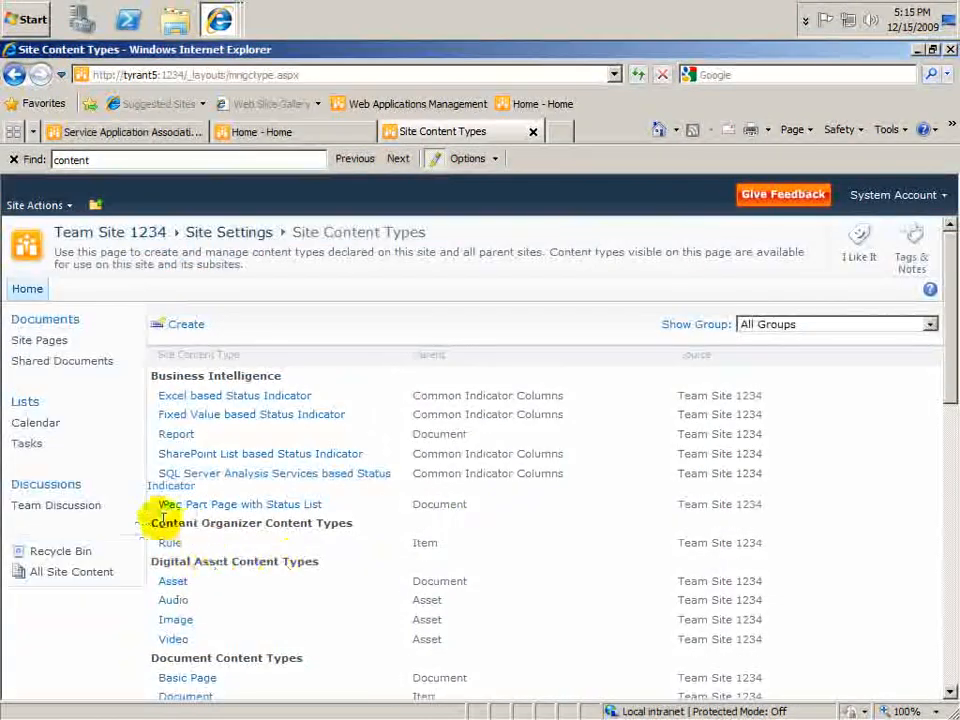
{"action": "left_click_drag", "start_coordinate": [947, 357], "coordinate": [850, 370]}
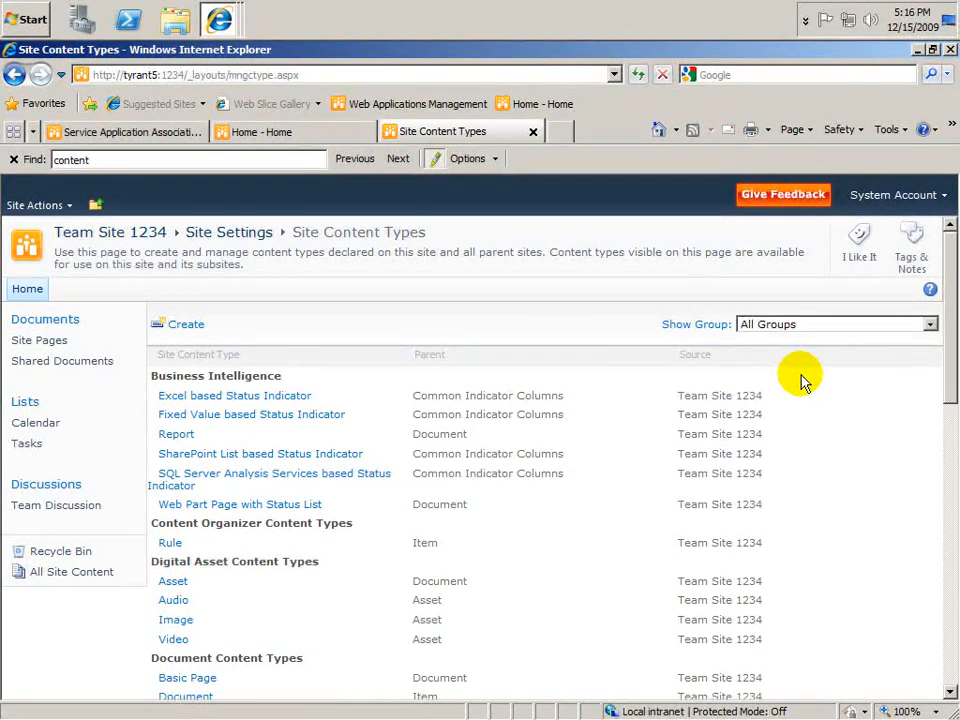
Step: Run the Content Type Hub timer job immediately from the job definitions in Central Administration
{"action": "left_click", "coordinate": [125, 131]}
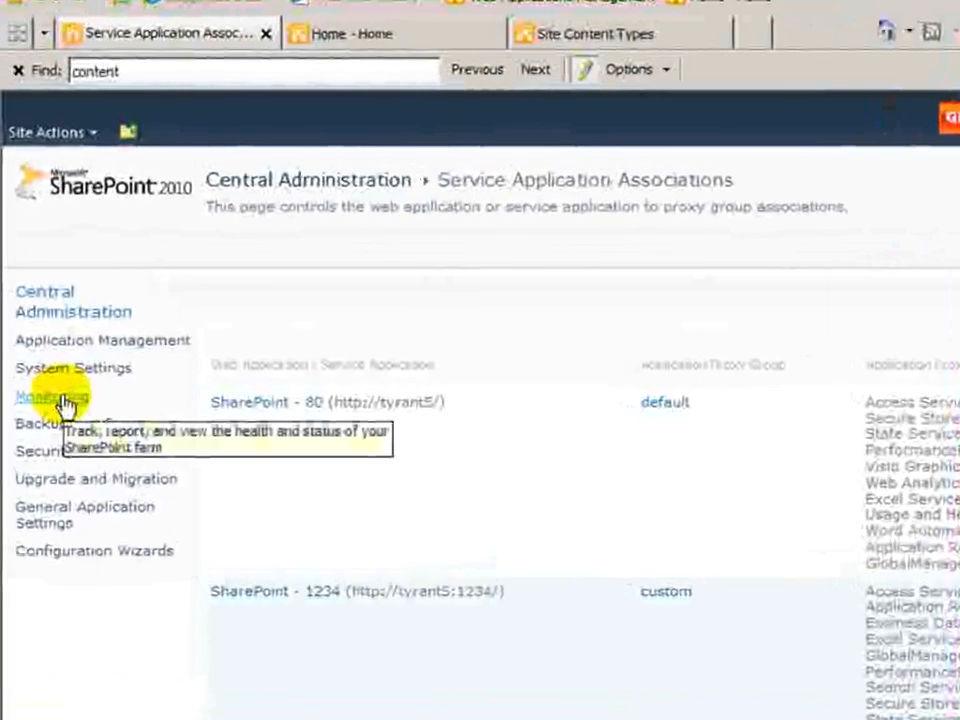
{"action": "left_click", "coordinate": [62, 400]}
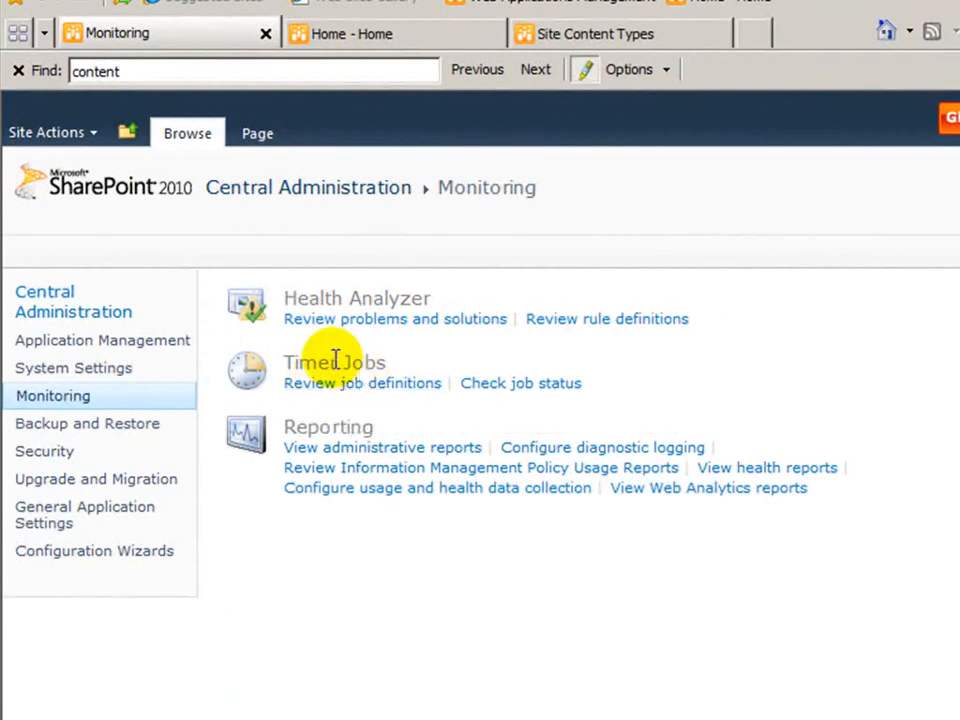
{"action": "left_click", "coordinate": [366, 386]}
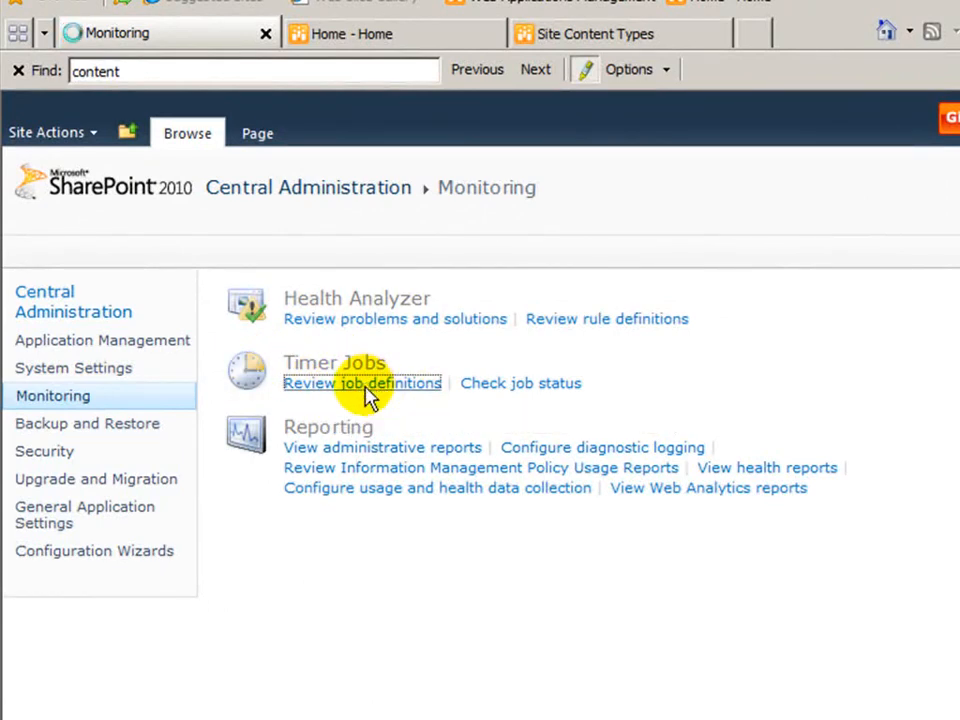
{"action": "scroll", "coordinate": [497, 489], "scroll_direction": "down", "scroll_amount": 3}
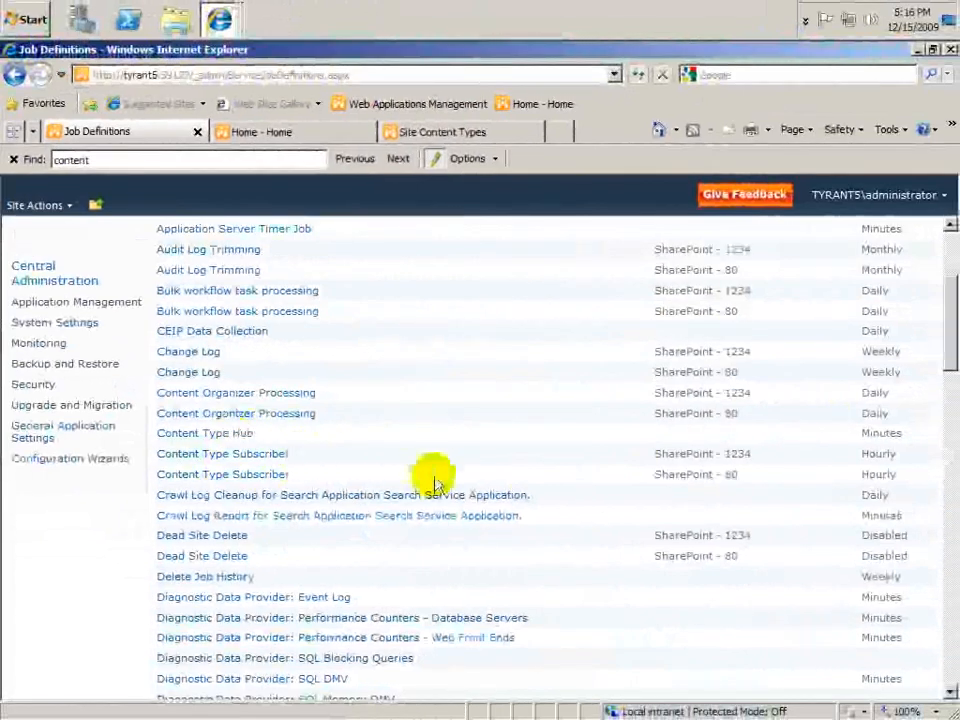
{"action": "left_click", "coordinate": [220, 436]}
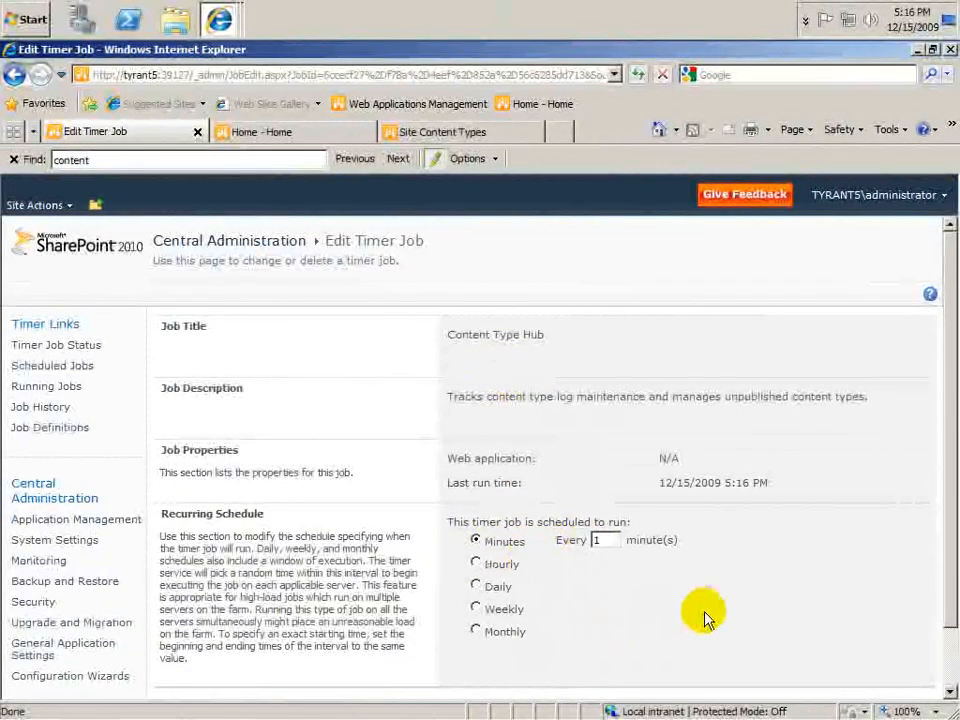
{"action": "scroll", "coordinate": [760, 518], "scroll_direction": "down", "scroll_amount": 2}
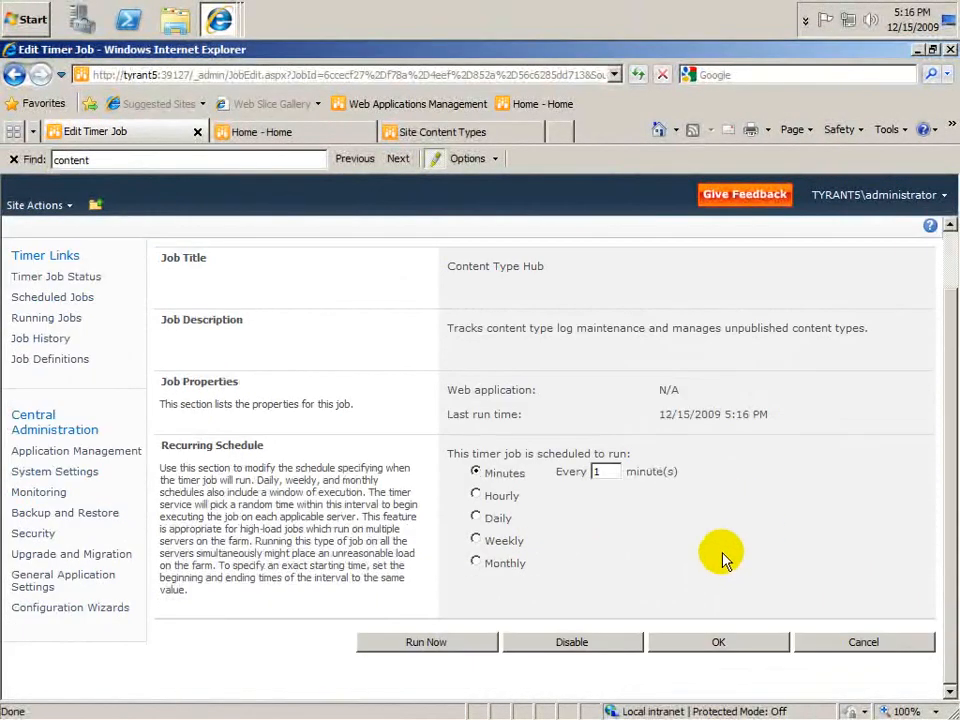
{"action": "left_click", "coordinate": [478, 645]}
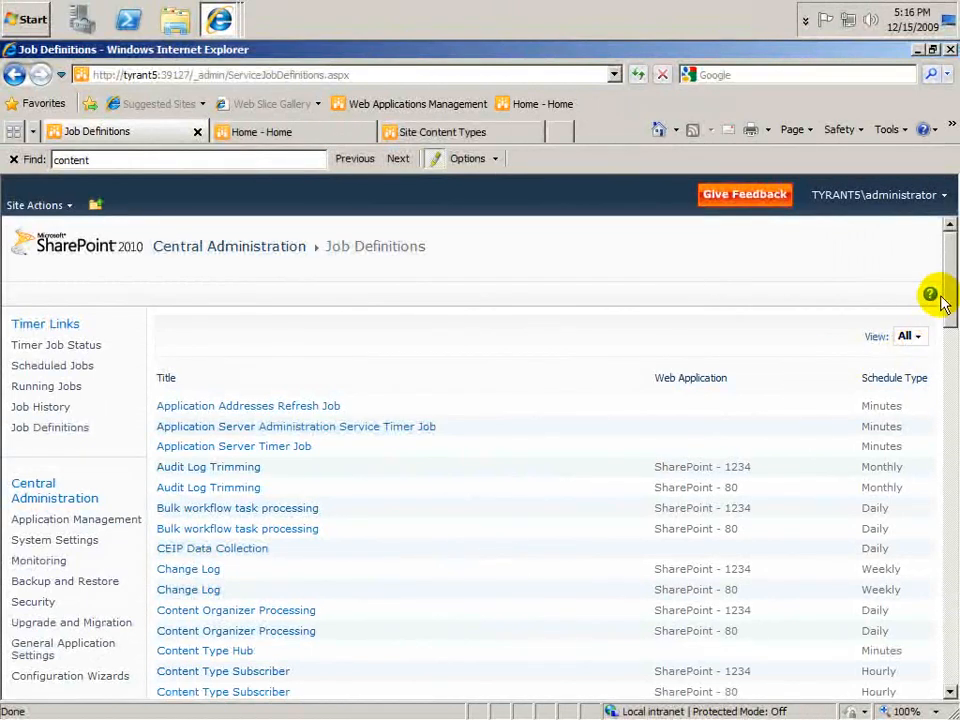
Step: Run the Content Type Subscriber timer job for the SharePoint - 1234 web application immediately
{"action": "scroll", "coordinate": [950, 300], "scroll_direction": "down", "scroll_amount": 3}
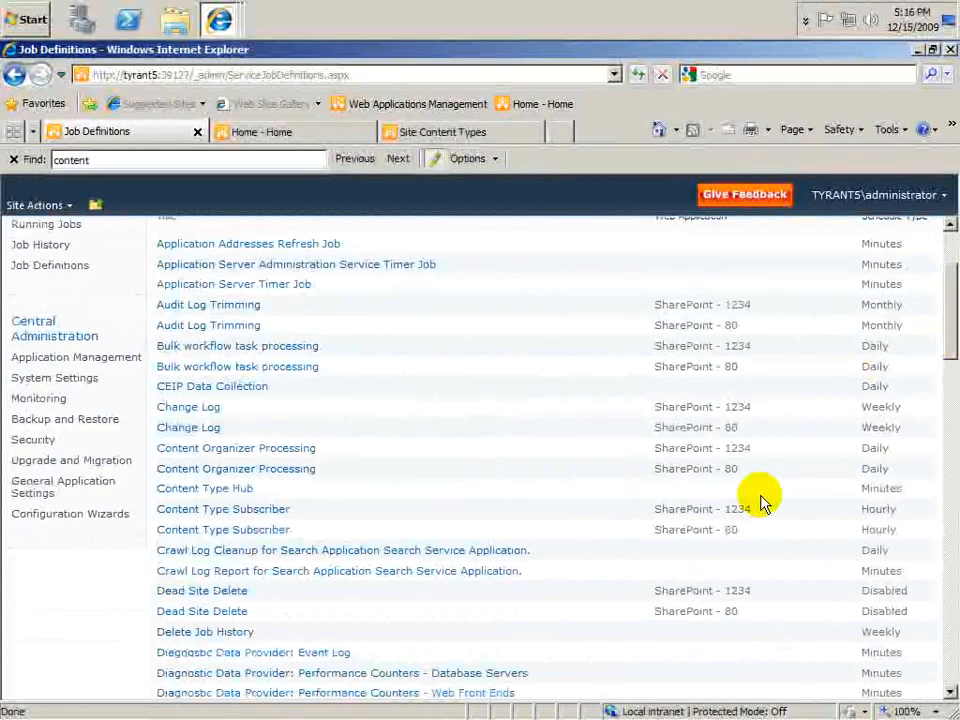
{"action": "left_click_drag", "start_coordinate": [900, 527], "coordinate": [171, 508]}
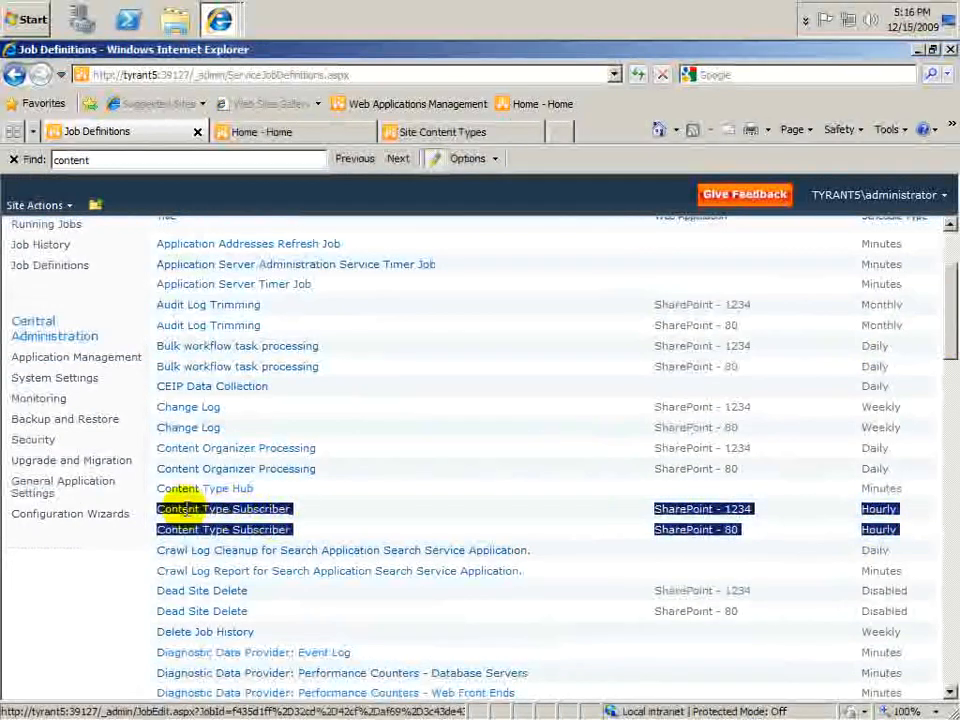
{"action": "left_click", "coordinate": [446, 518]}
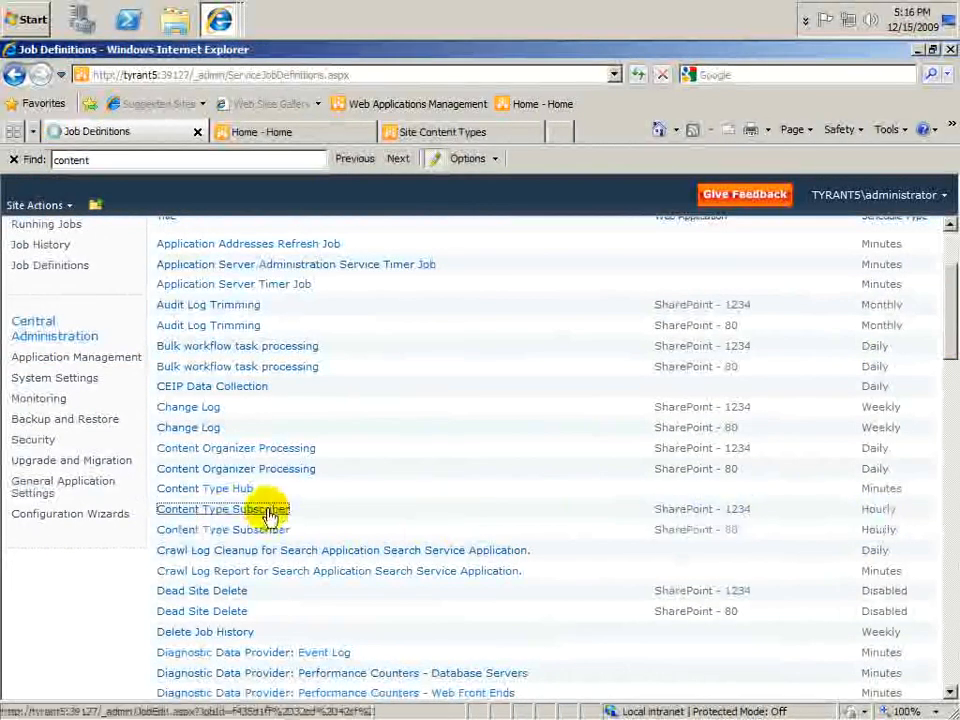
{"action": "left_click", "coordinate": [268, 512]}
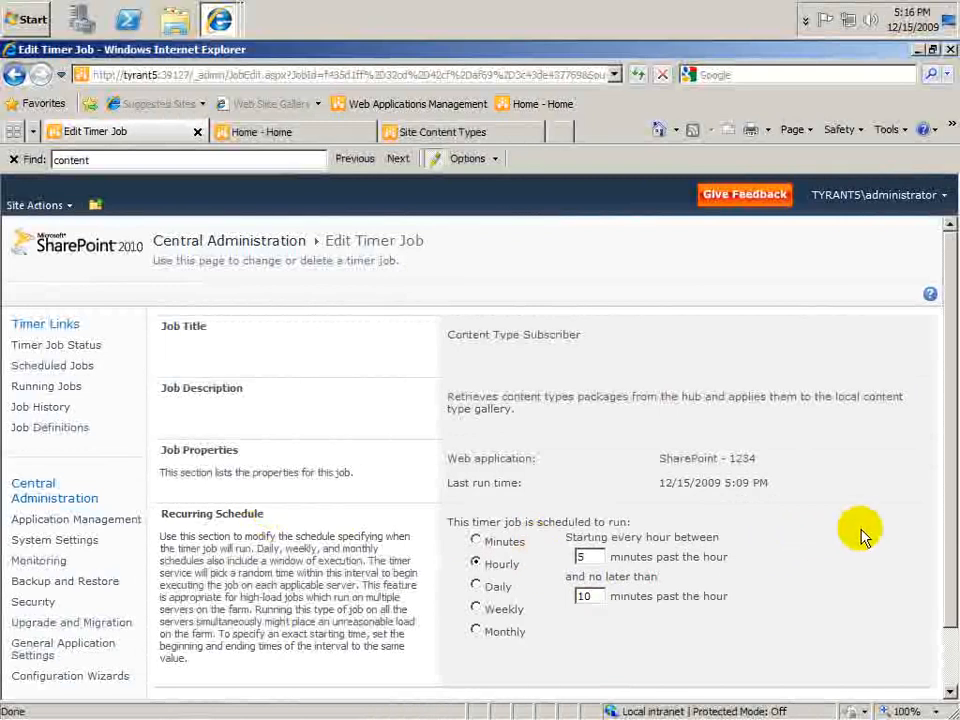
{"action": "scroll", "coordinate": [926, 572], "scroll_direction": "down", "scroll_amount": 2}
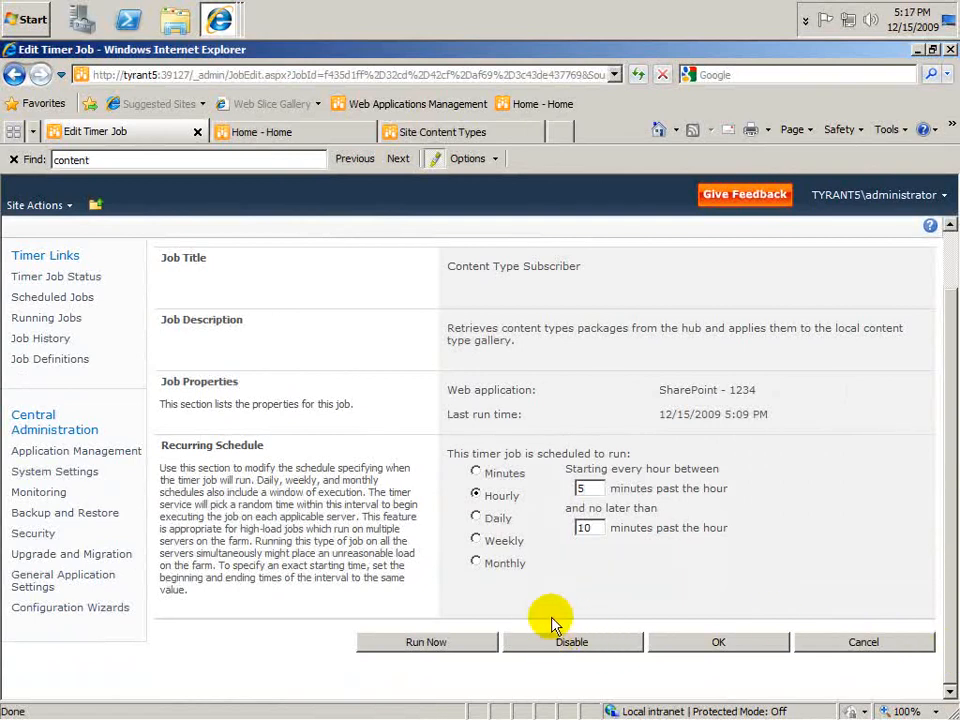
{"action": "left_click", "coordinate": [455, 644]}
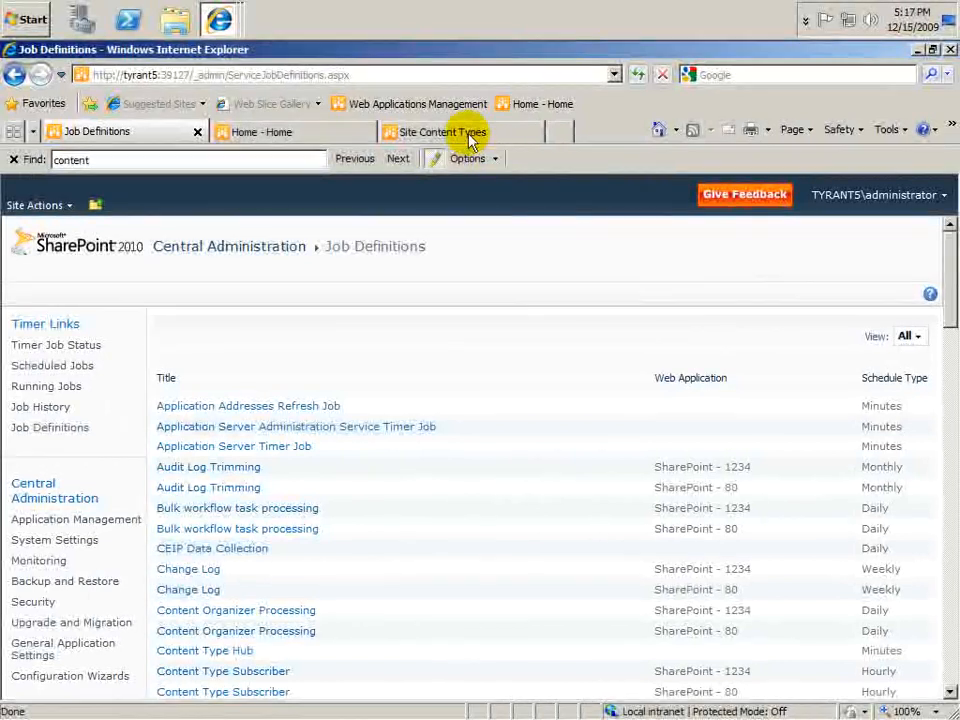
Step: Refresh the site content types of Team Site 1234 and open Legal Docs under Custom Content Types to examine its columns
{"action": "left_click", "coordinate": [472, 137]}
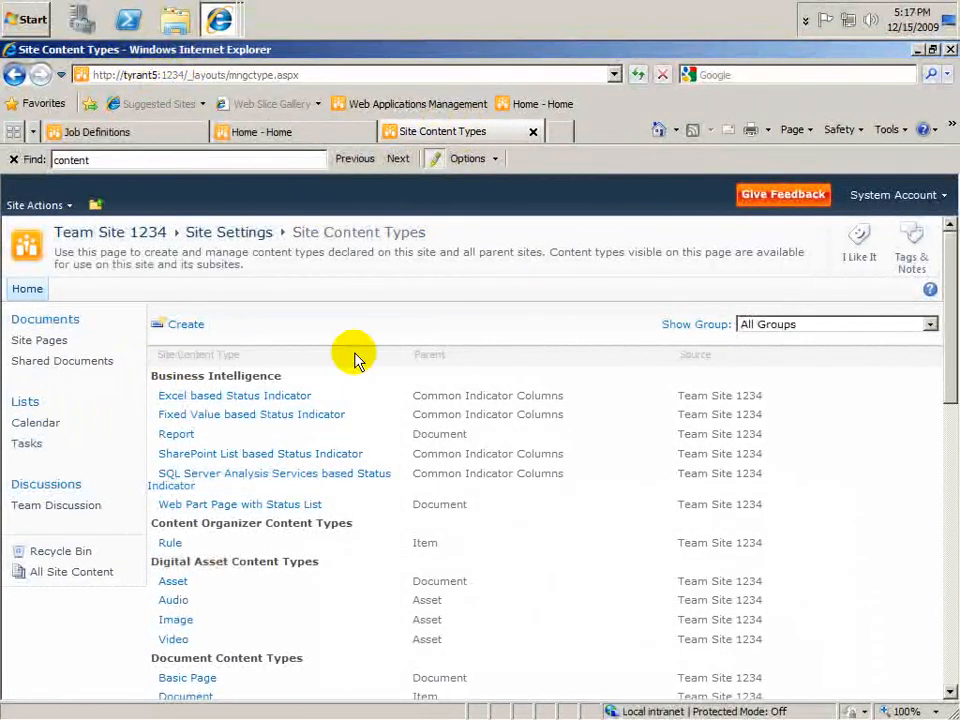
{"action": "scroll", "coordinate": [340, 530], "scroll_direction": "down", "scroll_amount": 8}
{"action": "scroll", "coordinate": [365, 511], "scroll_direction": "up", "scroll_amount": 8}
{"action": "left_click", "coordinate": [640, 80]}
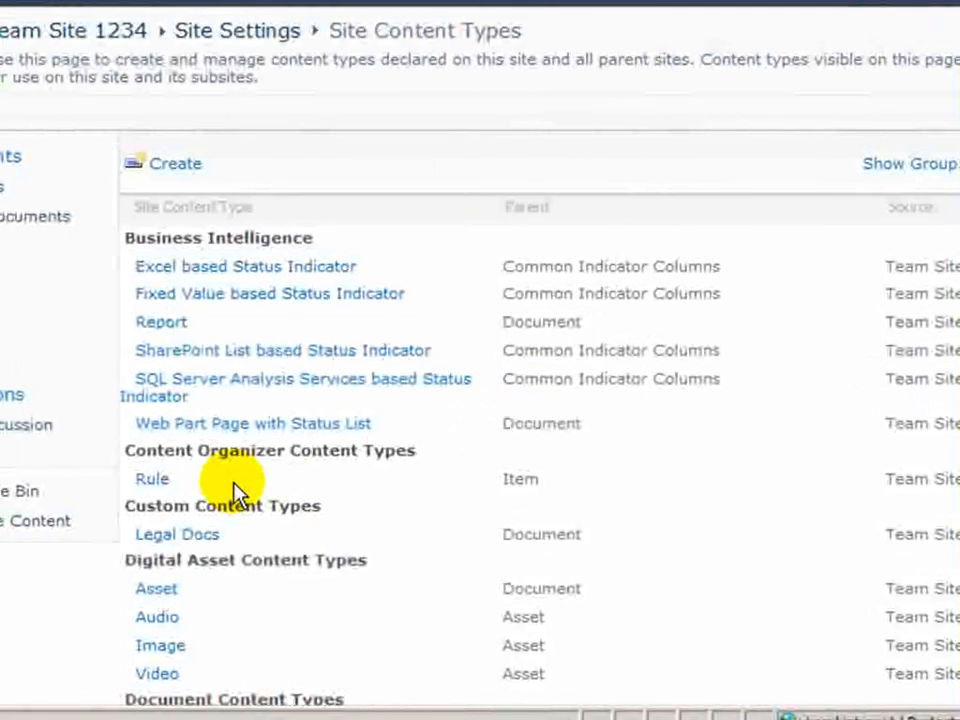
{"action": "left_click_drag", "start_coordinate": [122, 506], "coordinate": [325, 508]}
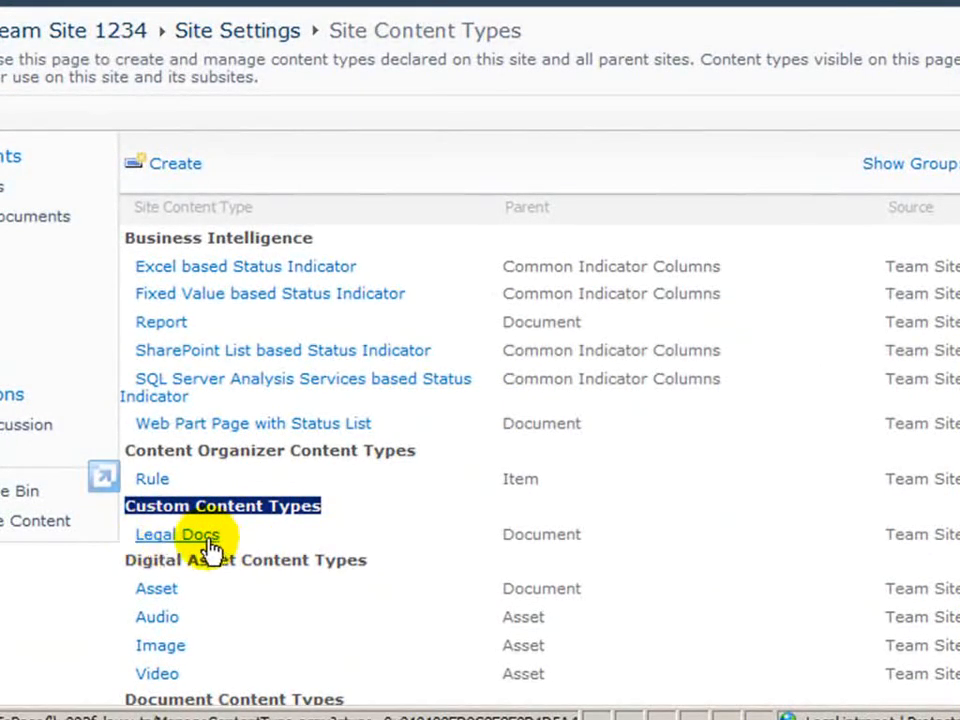
{"action": "left_click", "coordinate": [178, 540]}
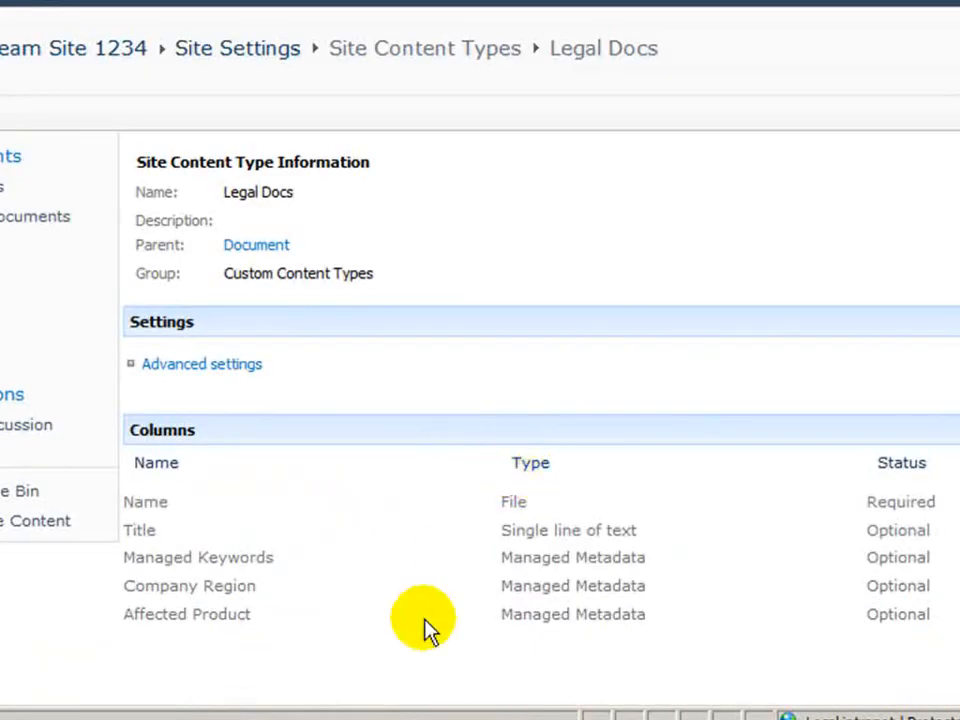